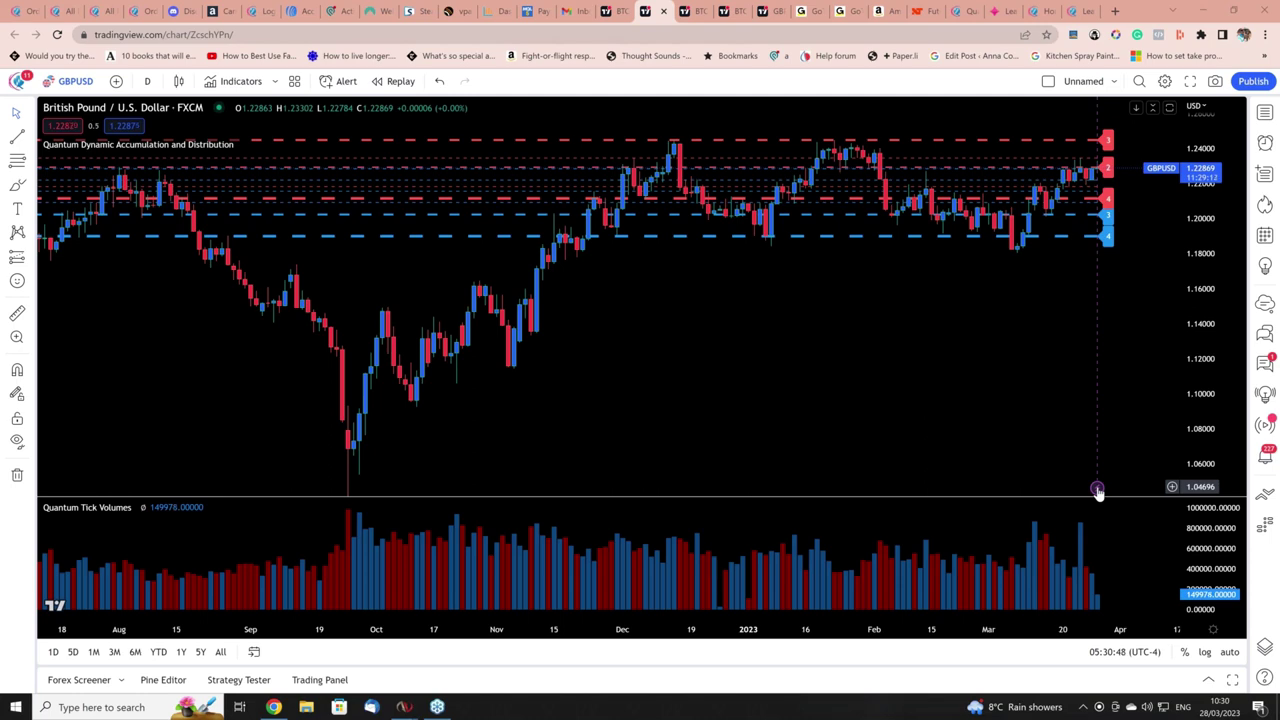
Compress the GBPUSD daily chart's price scale and add the Quantum Trend Monitor indicator from the favorite indicators
mouse_move(1097, 490)
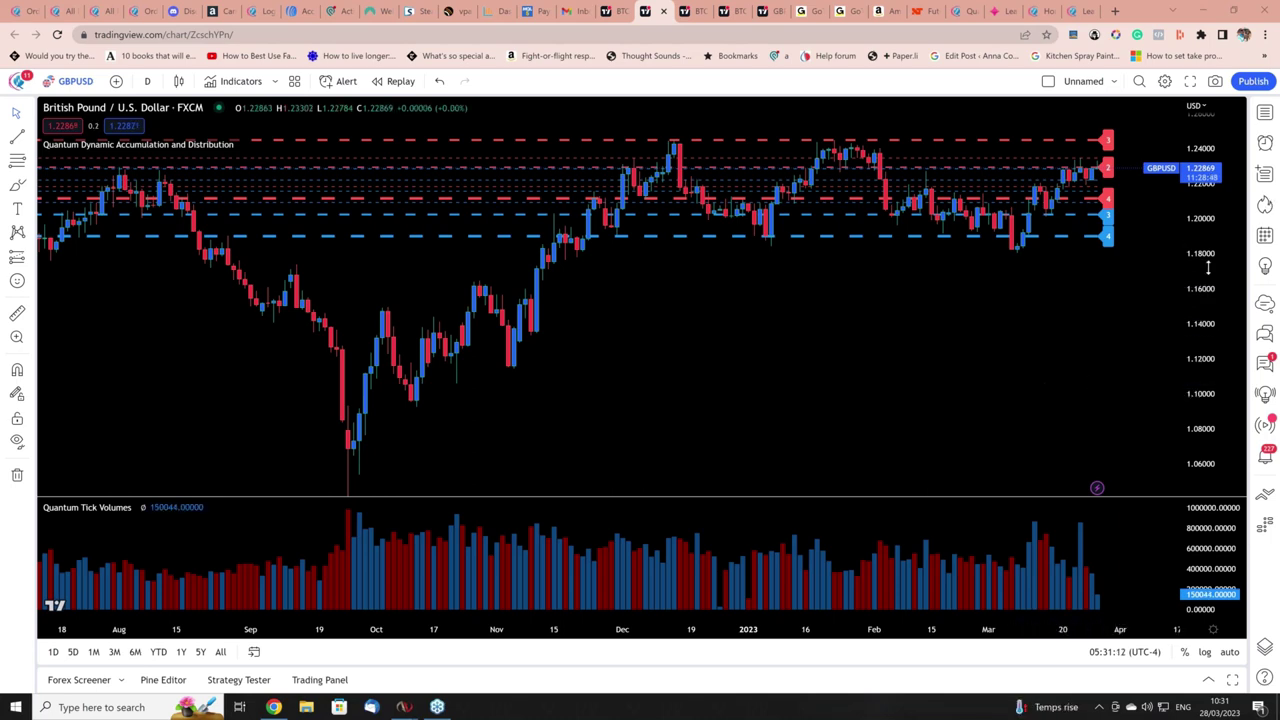
drag(1208, 268, 1200, 340)
drag(1130, 320, 1140, 257)
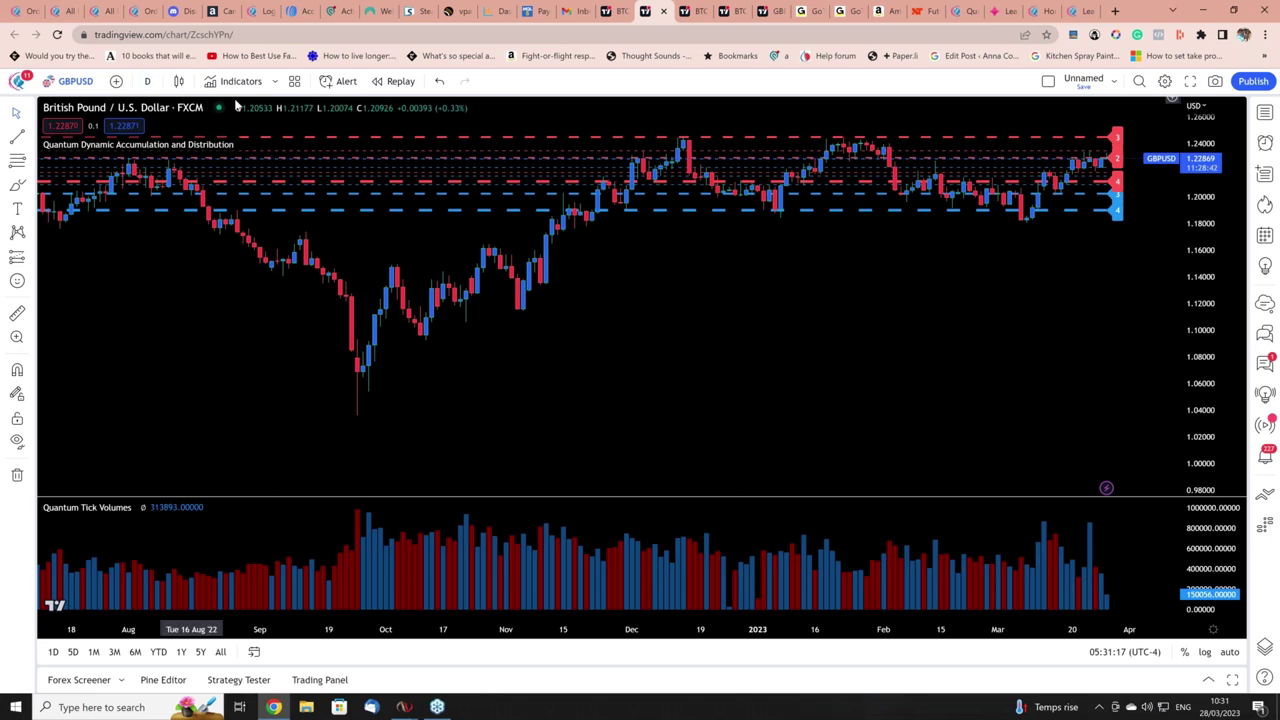
click(275, 82)
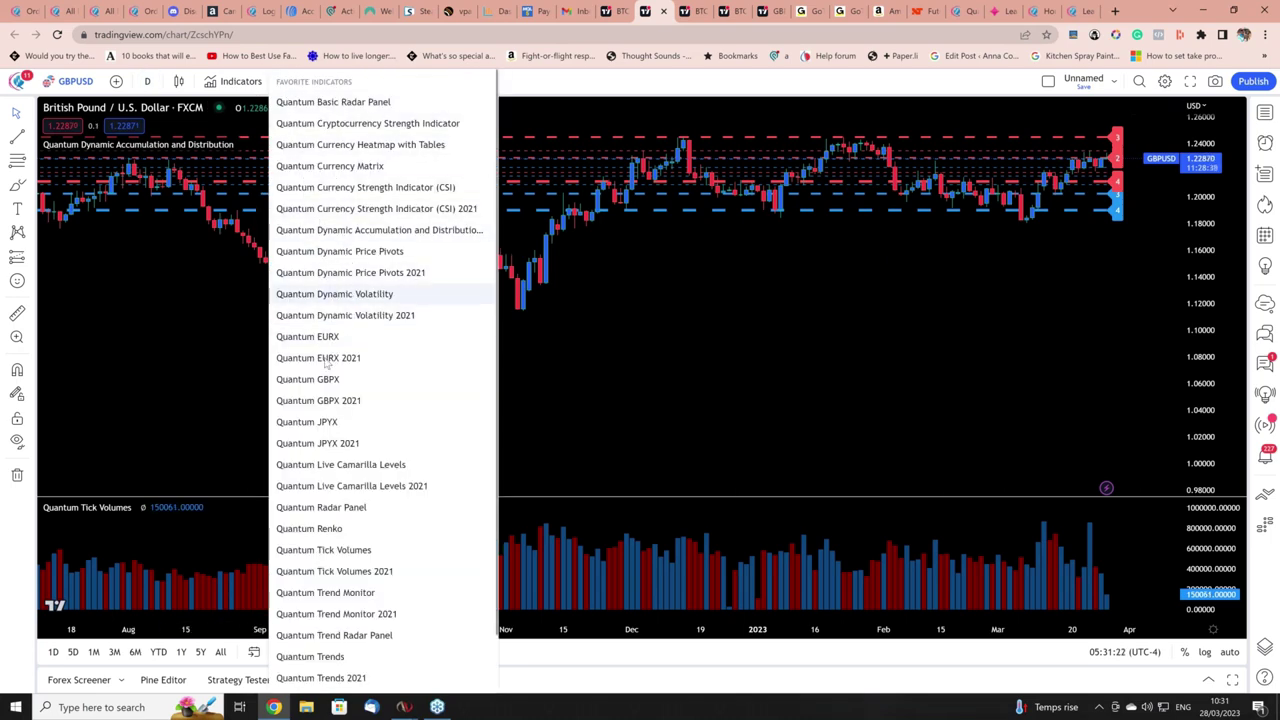
scroll(323, 408, down, 2)
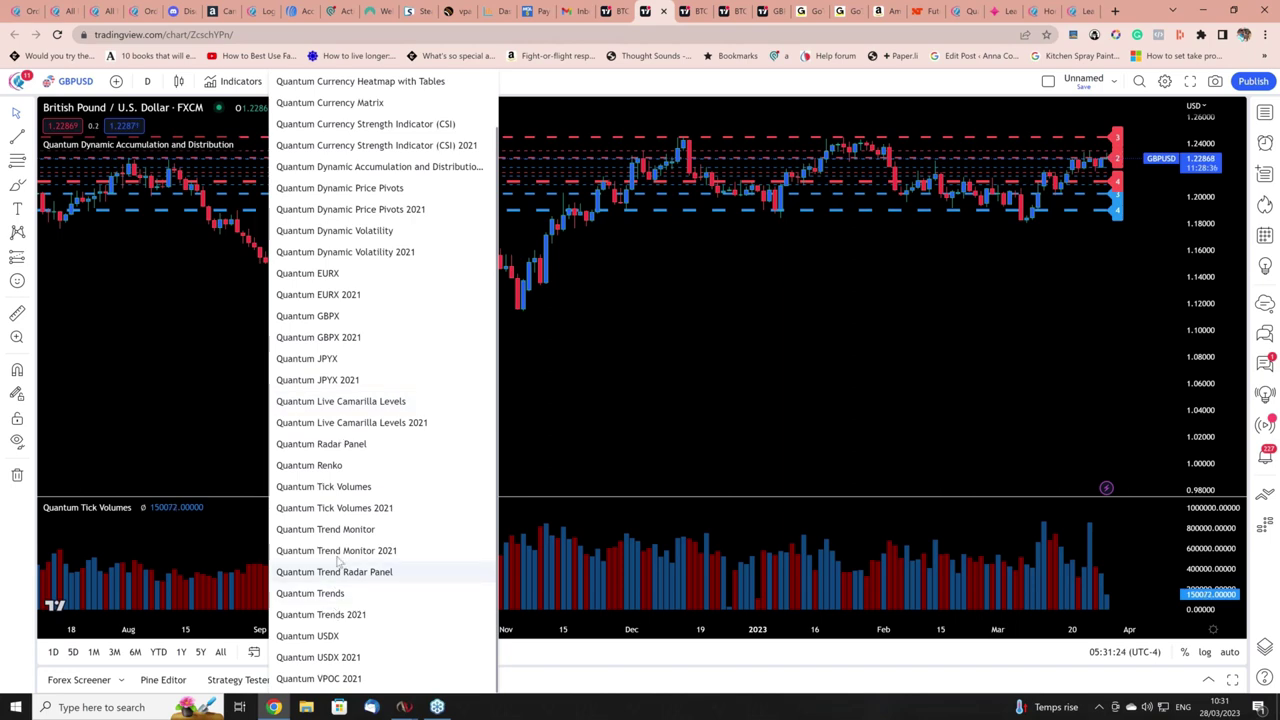
click(340, 551)
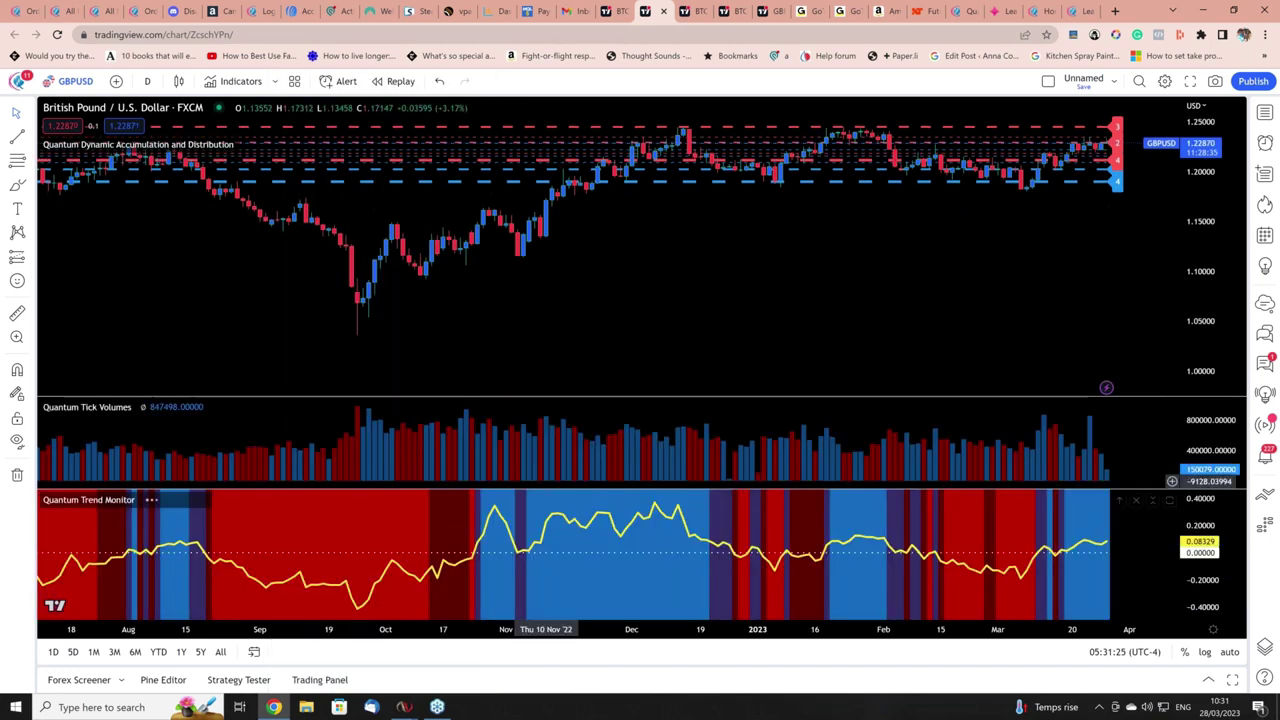
Resize the chart panes so the Quantum Trend Monitor is tallest, with shorter price and Quantum Tick Volumes panes above it
drag(820, 490, 820, 585)
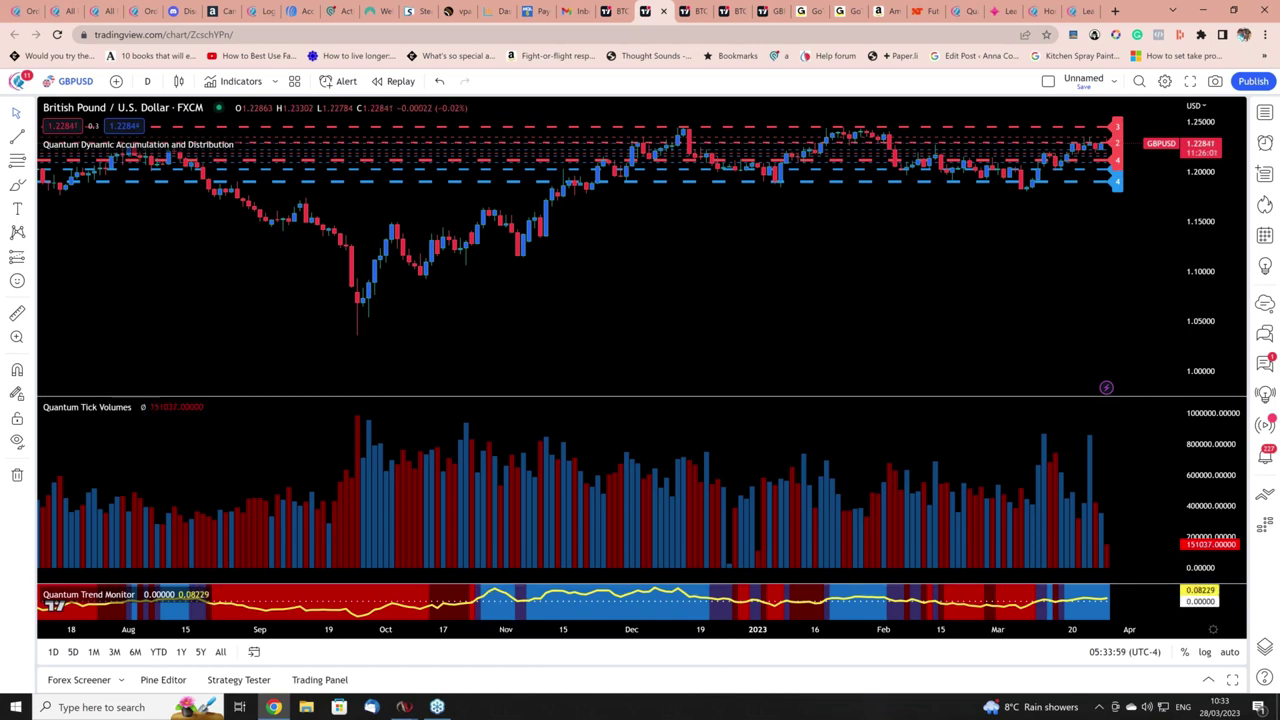
drag(799, 584, 822, 460)
drag(841, 397, 846, 276)
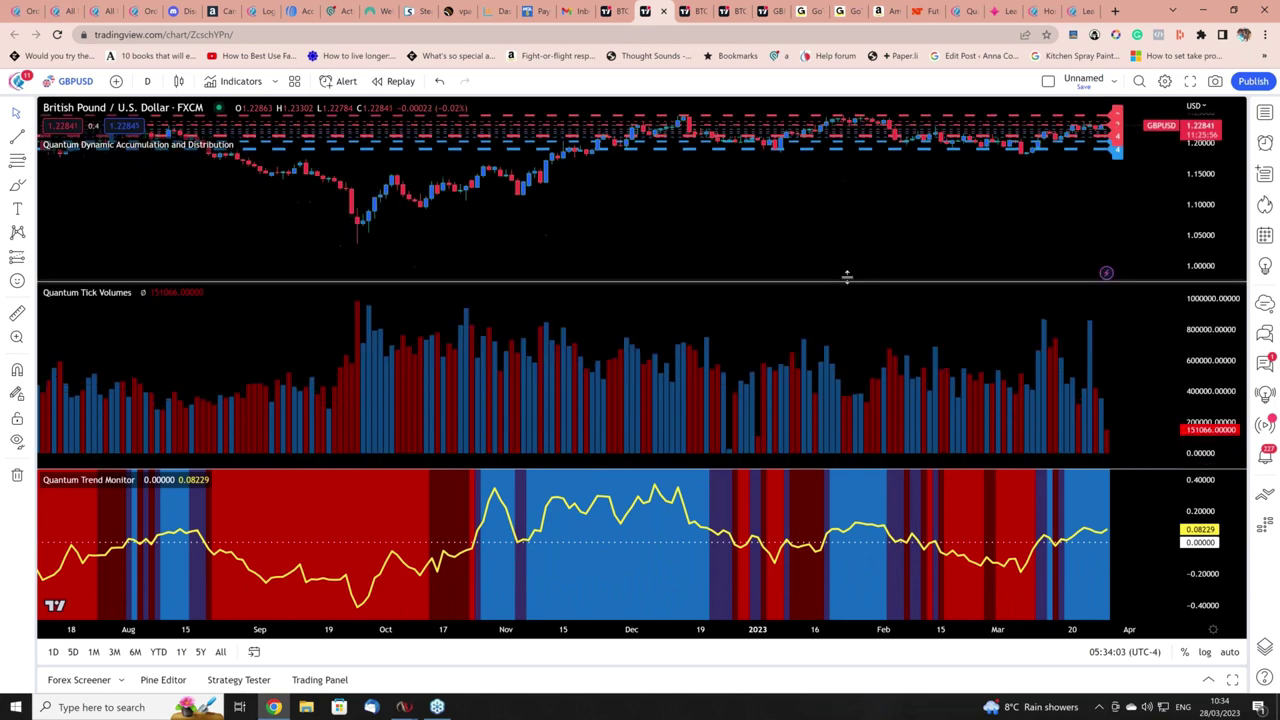
drag(805, 466, 806, 374)
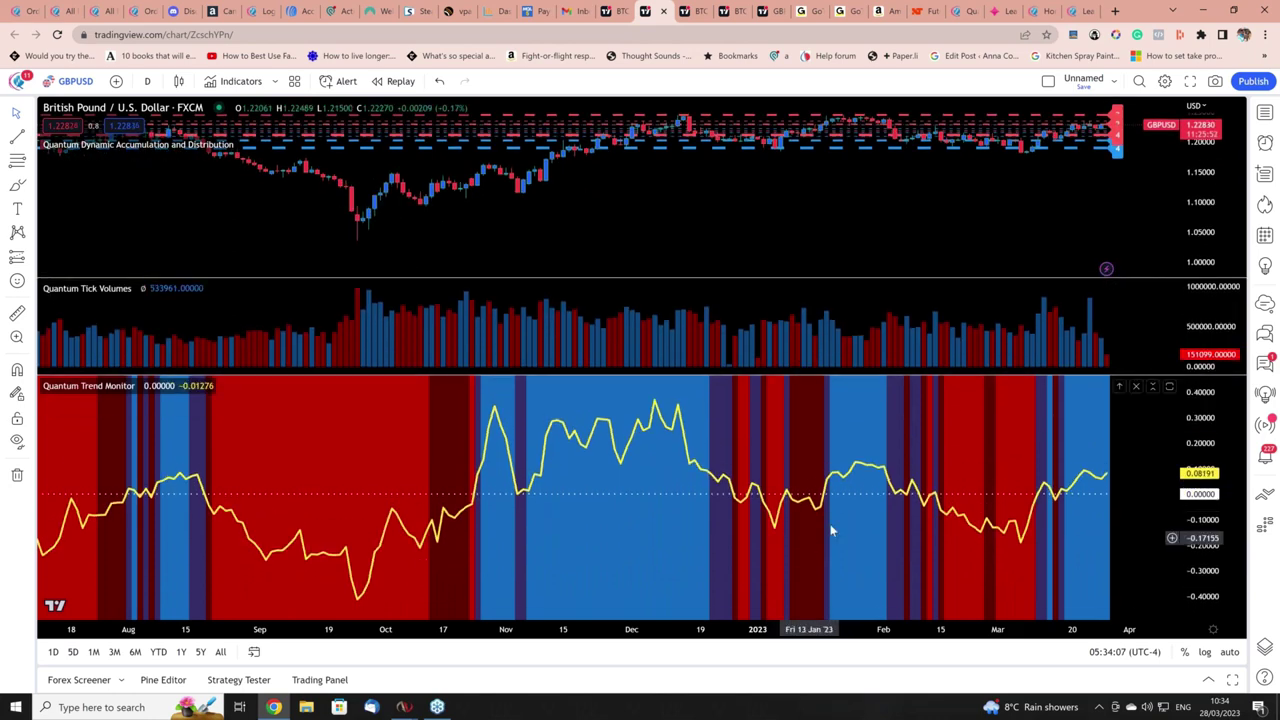
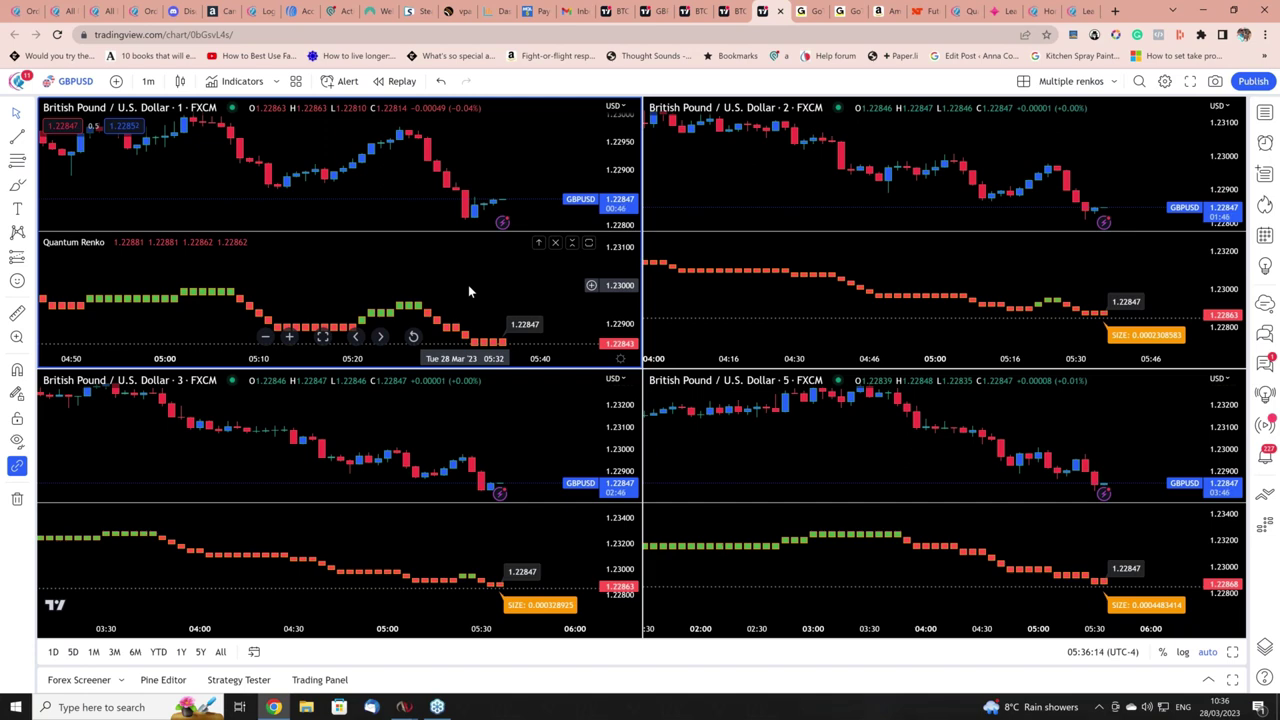
Check which Mode options the Quantum Renko settings of the 1-minute GBPUSD chart offer, and close them without changes
right_click(286, 263)
click(195, 262)
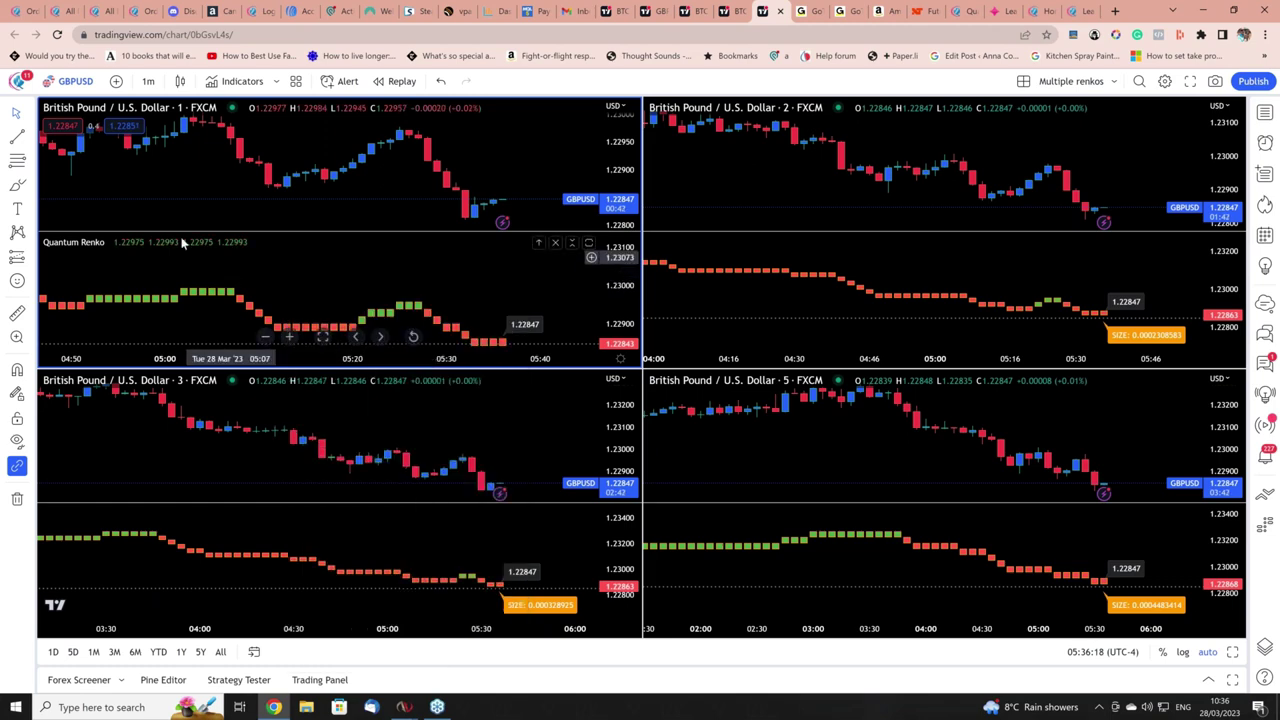
click(135, 242)
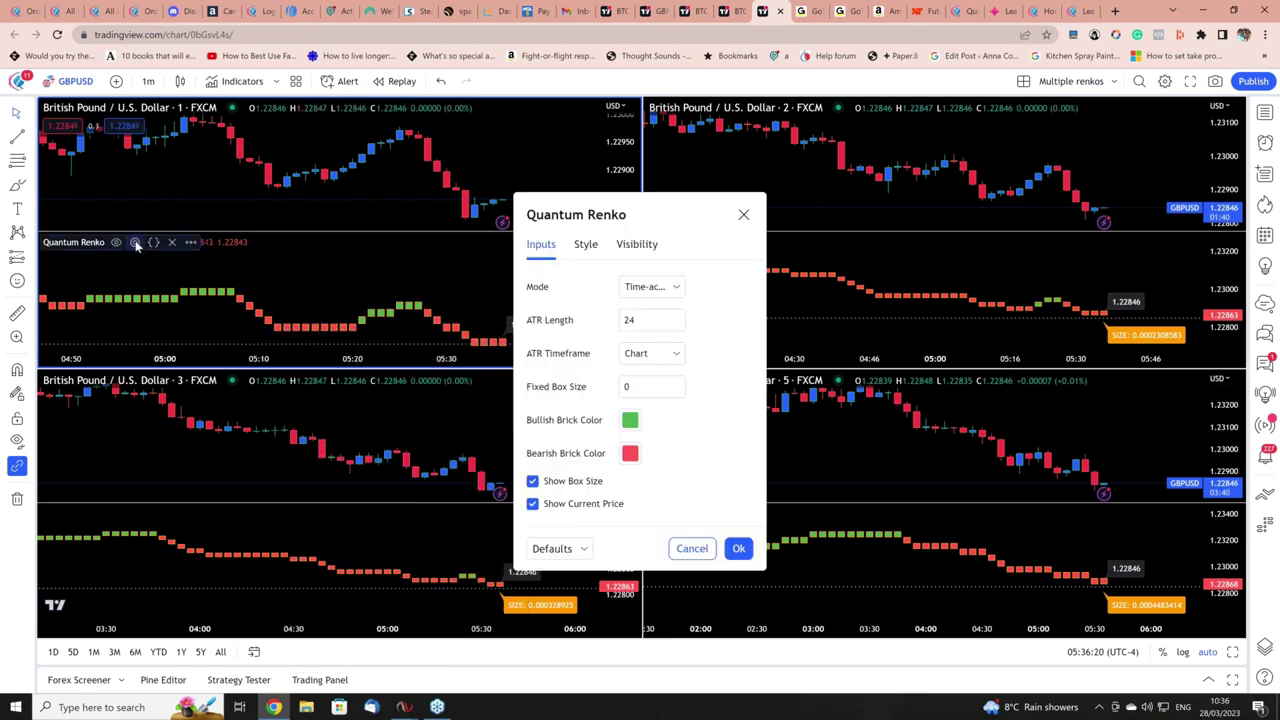
click(675, 287)
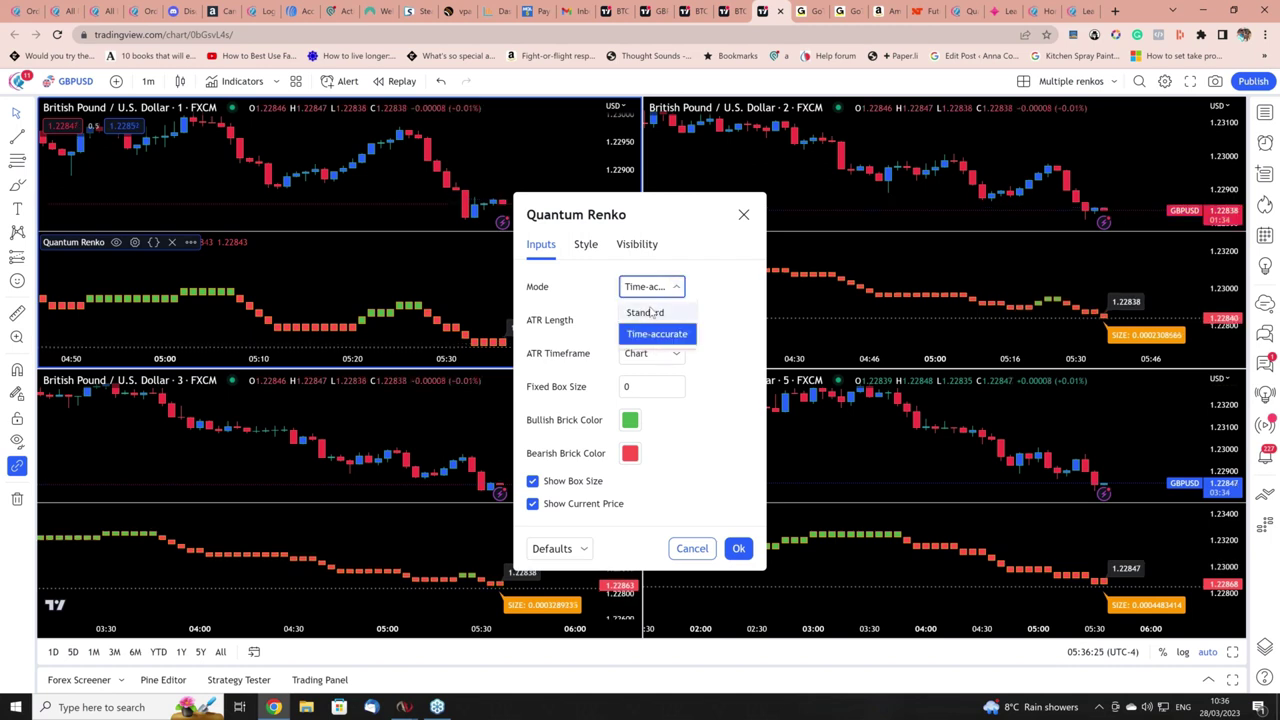
click(725, 304)
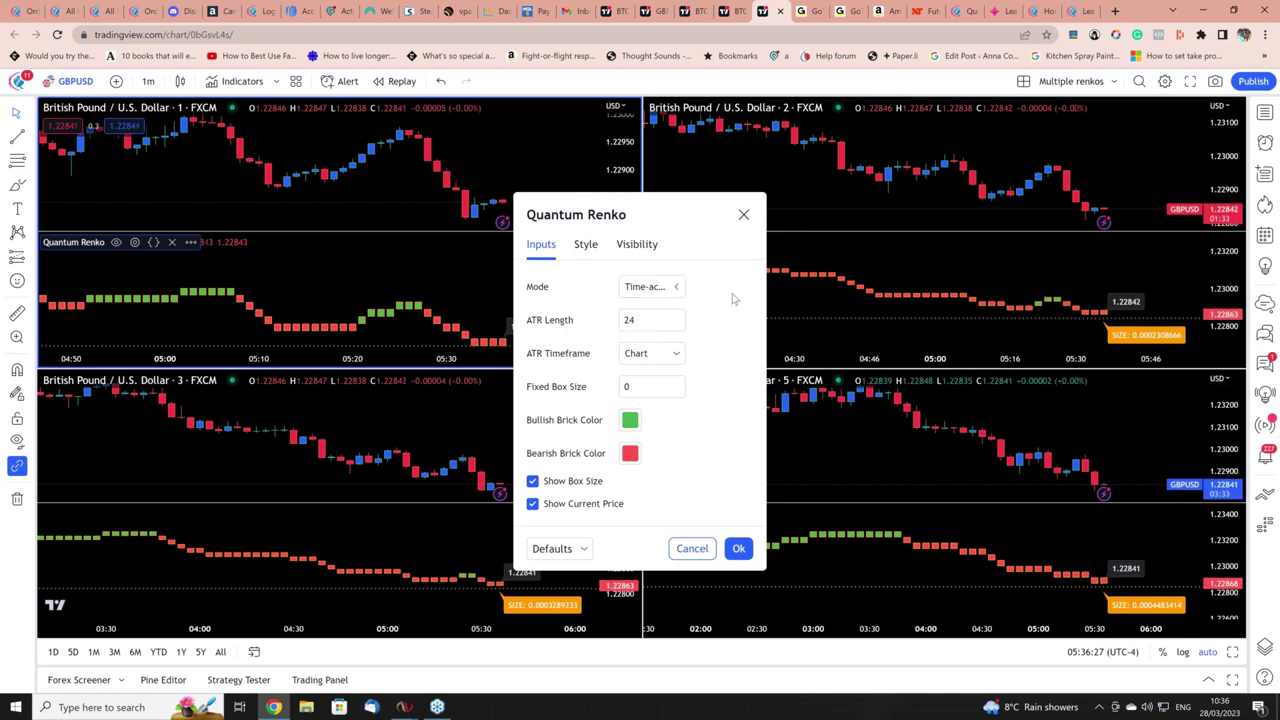
click(743, 214)
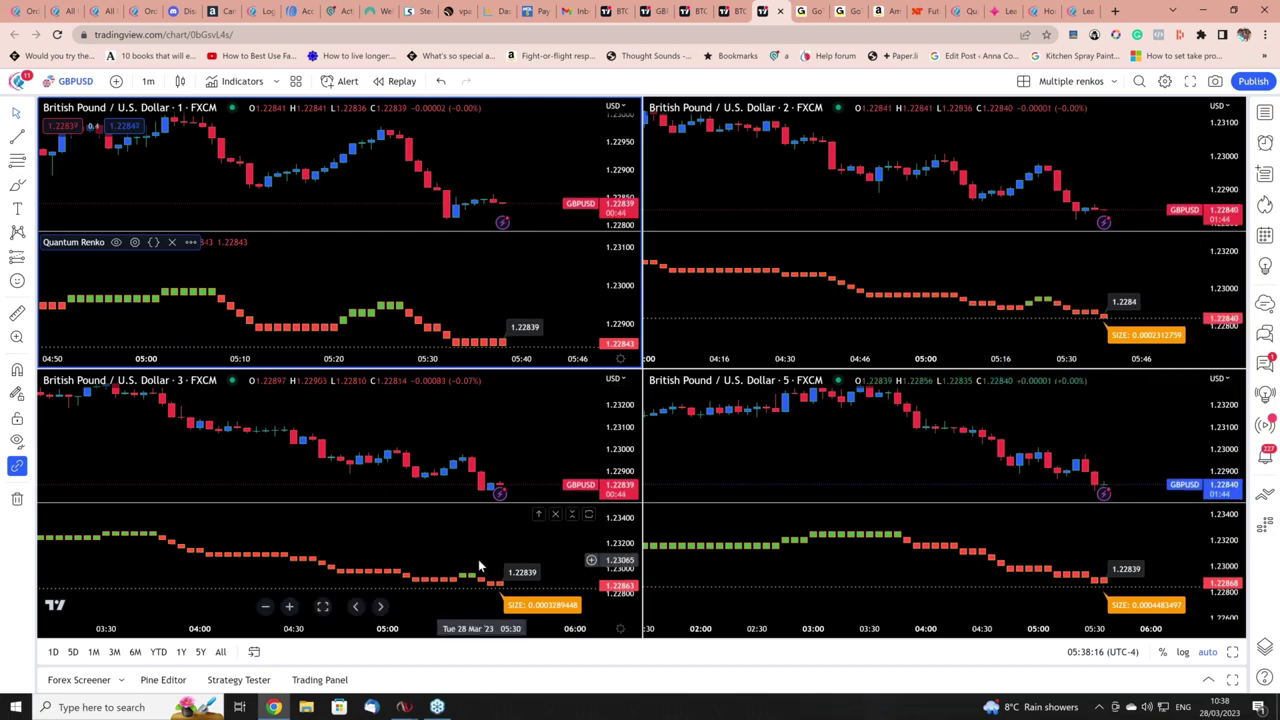
Maximize the 5-minute GBPUSD chart to examine its Renko bricks against the candles, and return to the four-chart layout
click(1092, 539)
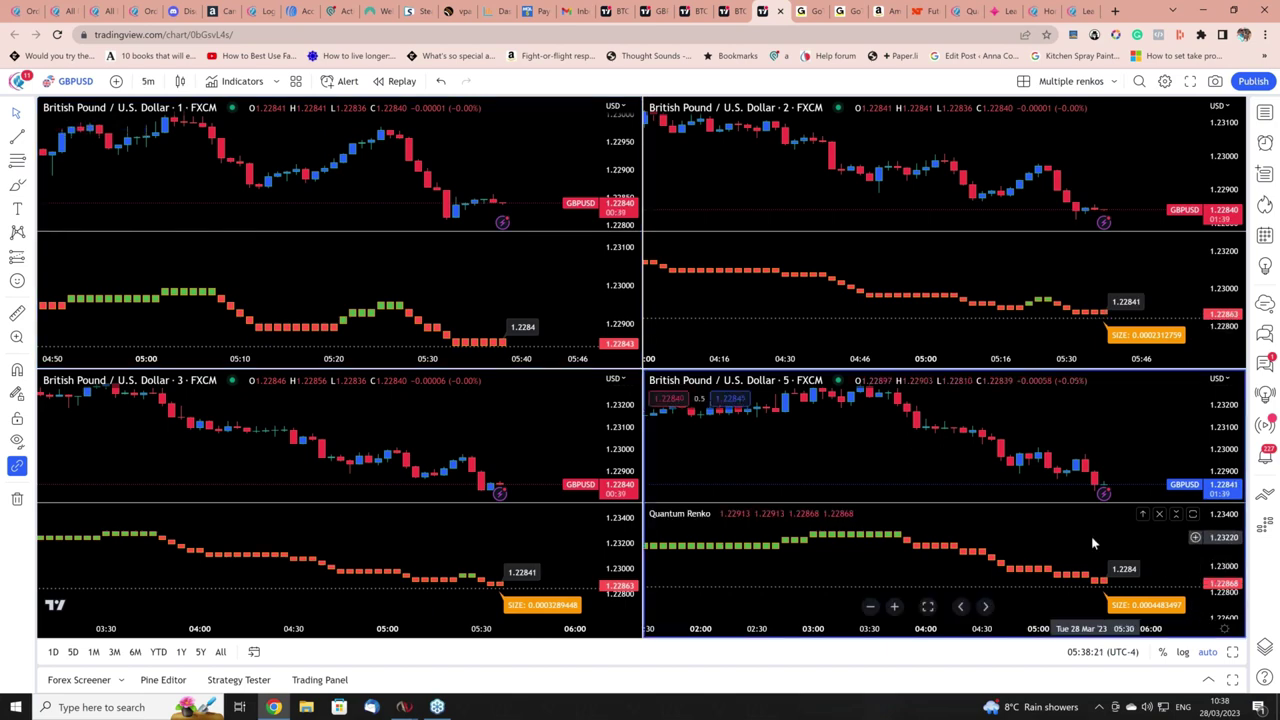
click(1233, 652)
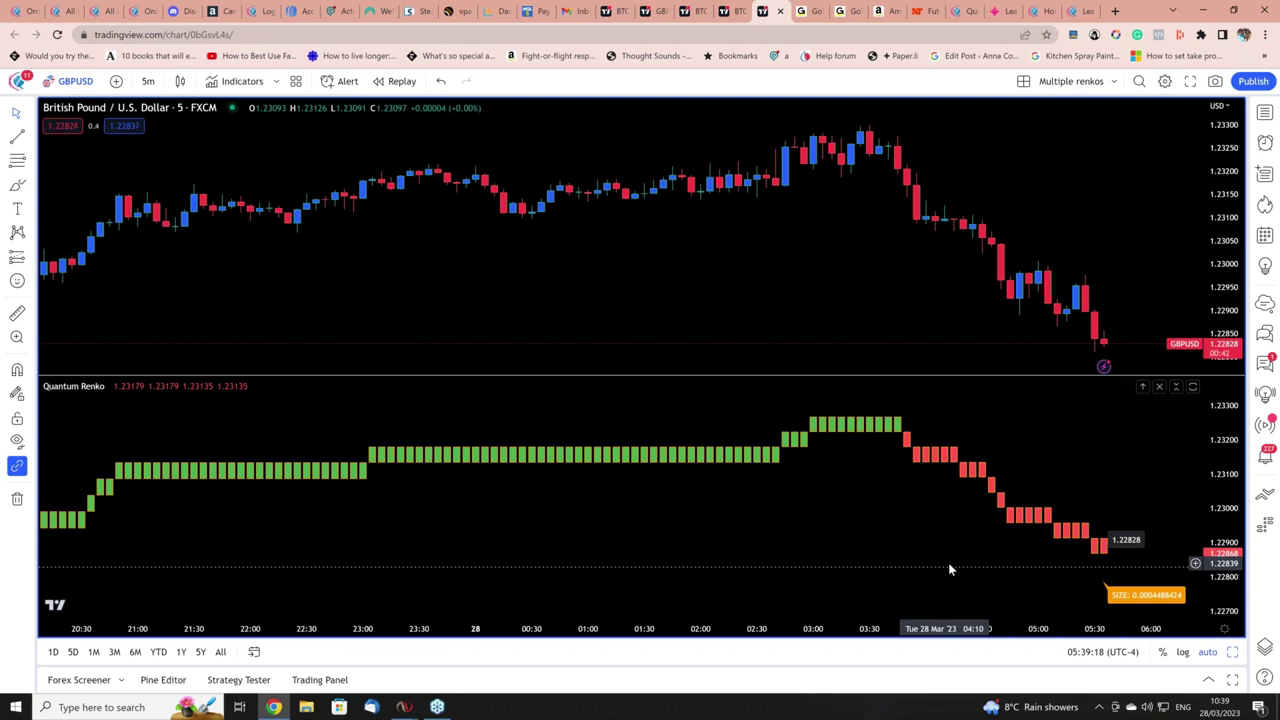
click(1234, 652)
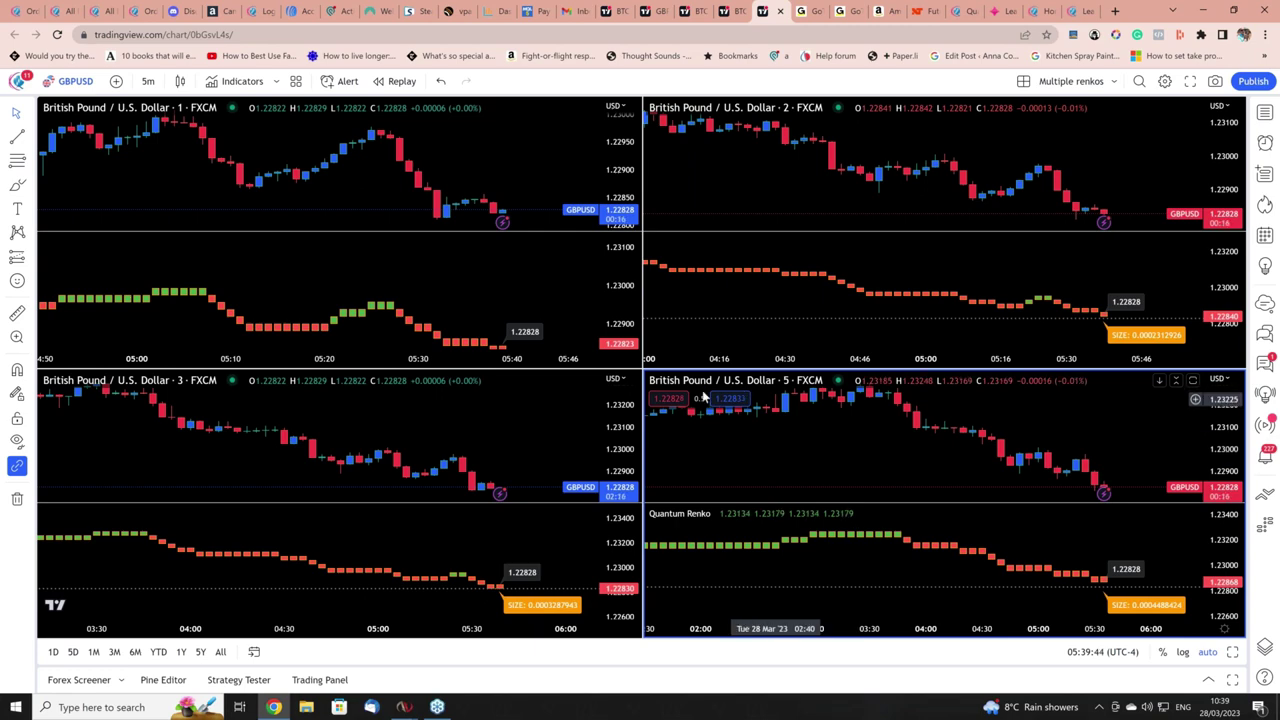
Review the Mode and ATR Length inputs of the 1-minute chart's Quantum Renko indicator without changing them
click(305, 271)
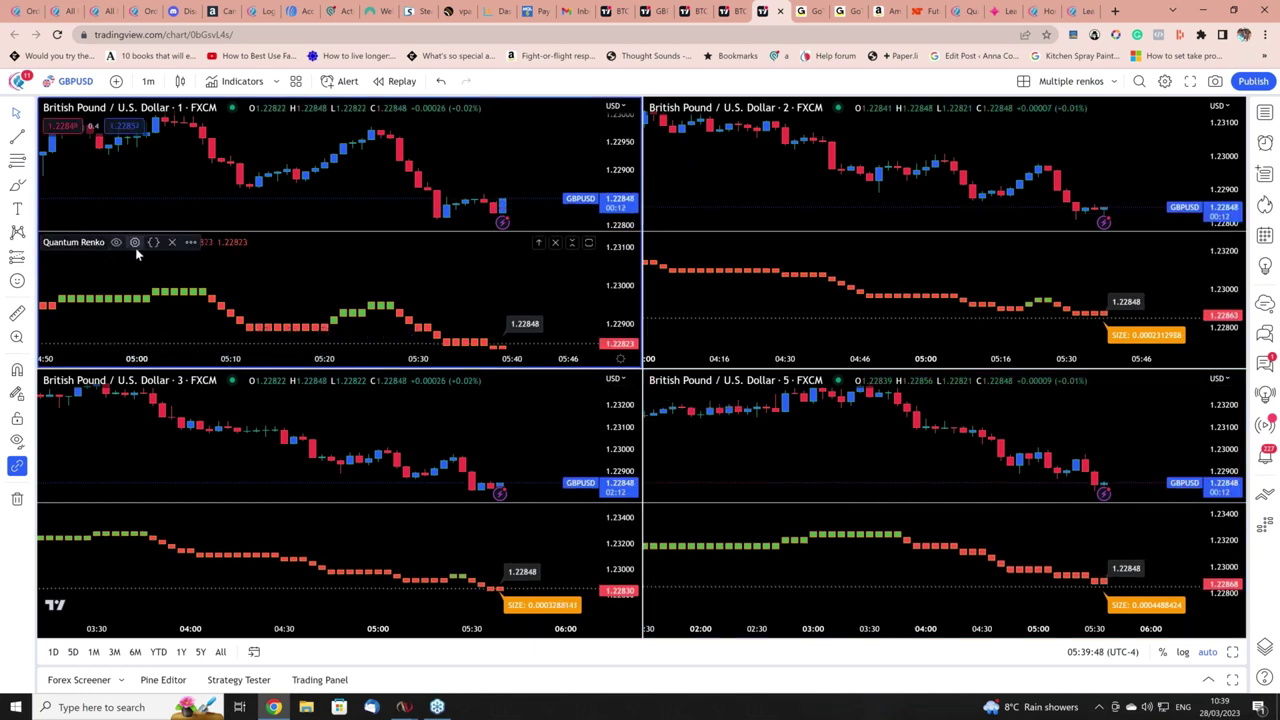
click(136, 244)
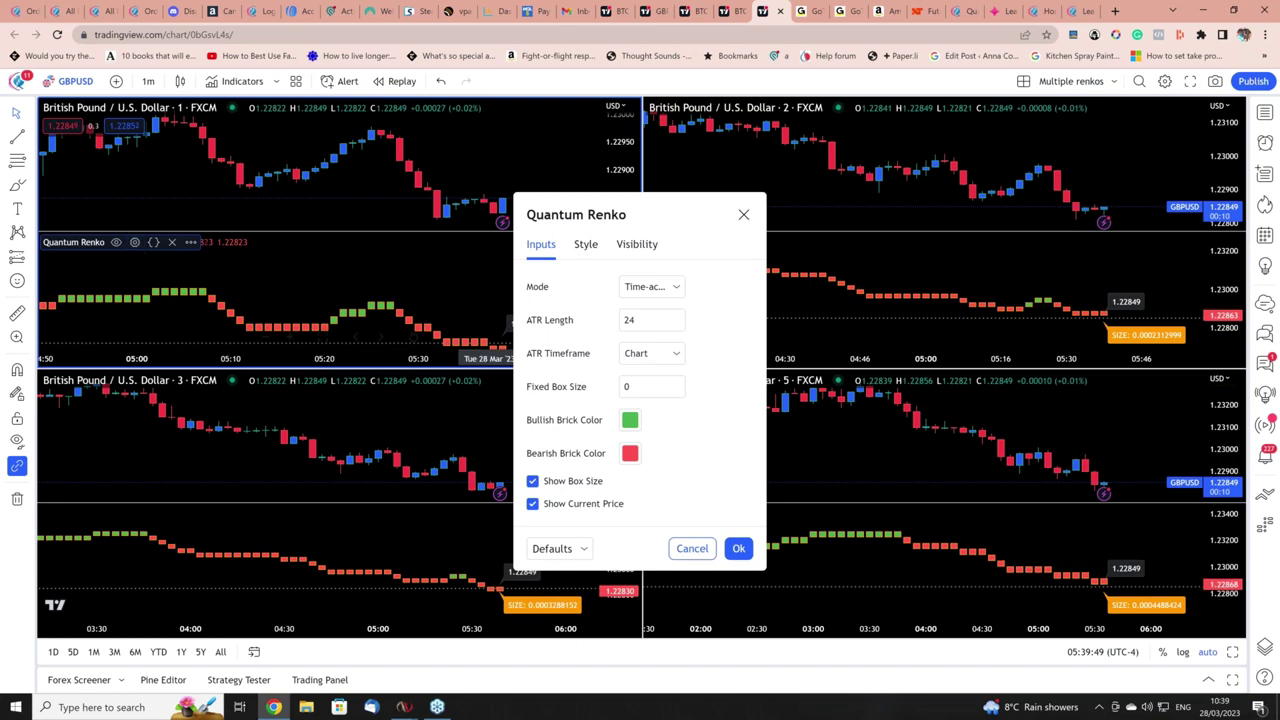
click(676, 288)
click(676, 288)
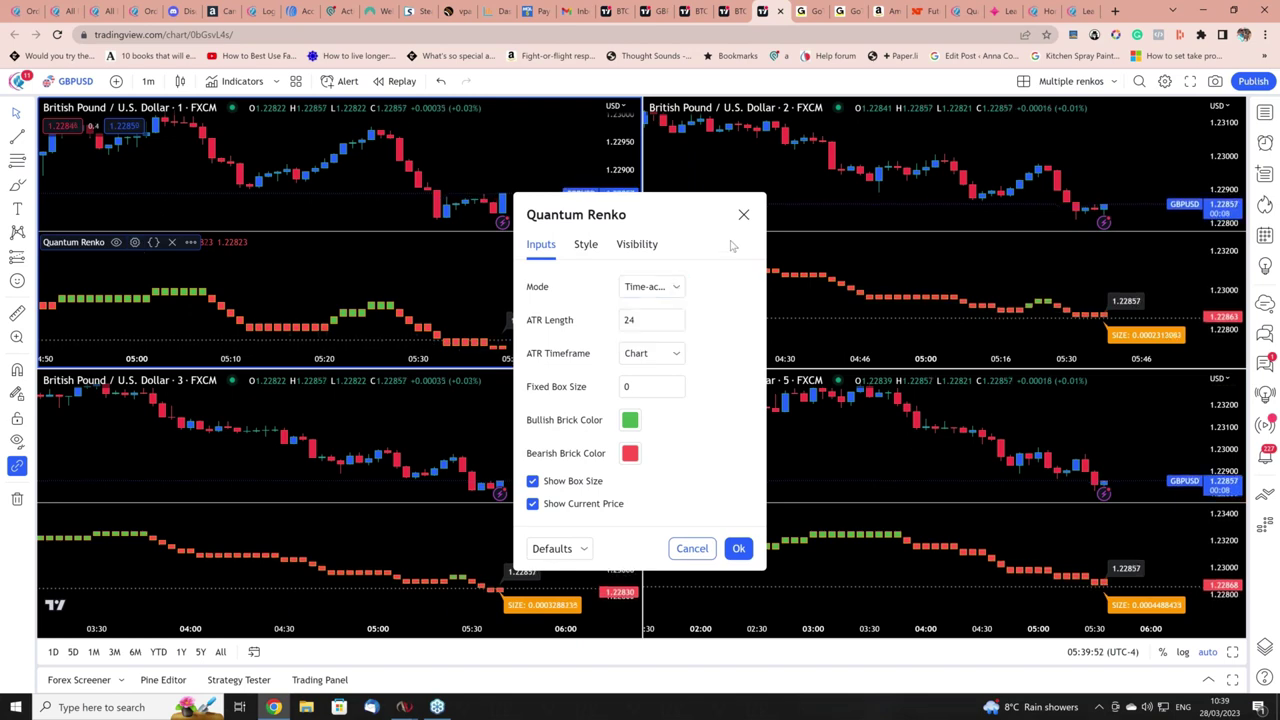
click(743, 216)
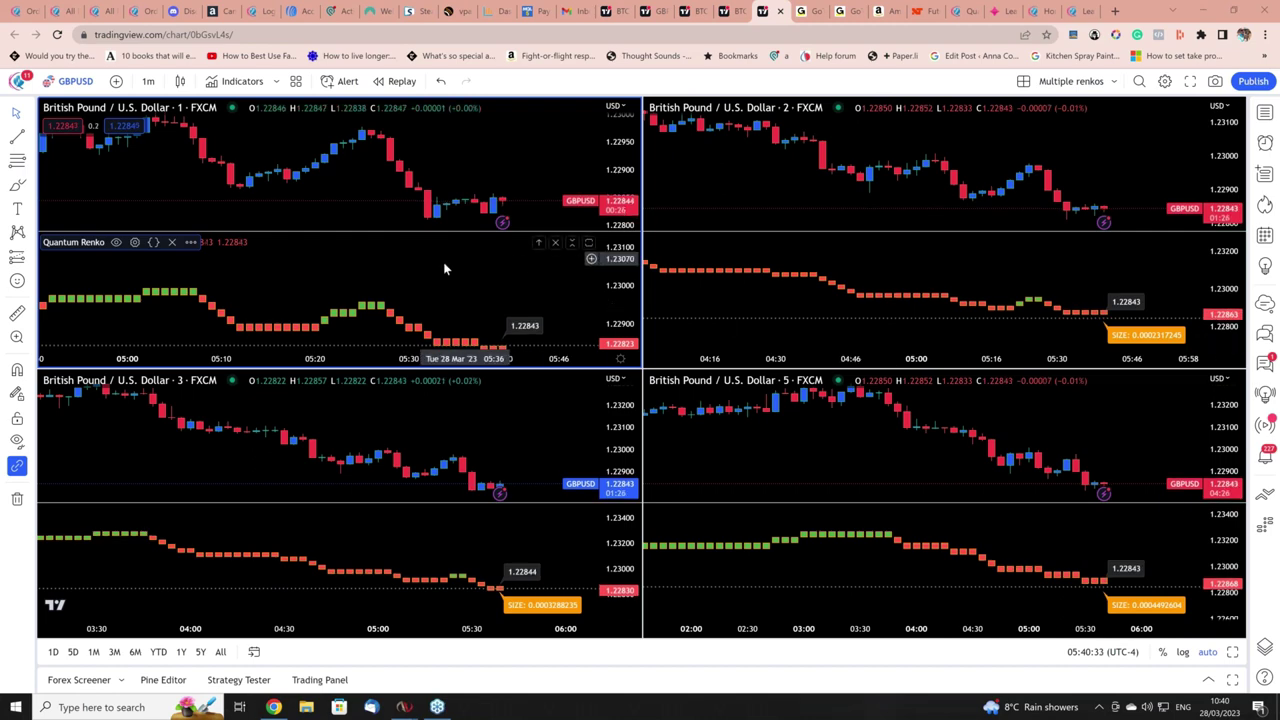
click(135, 242)
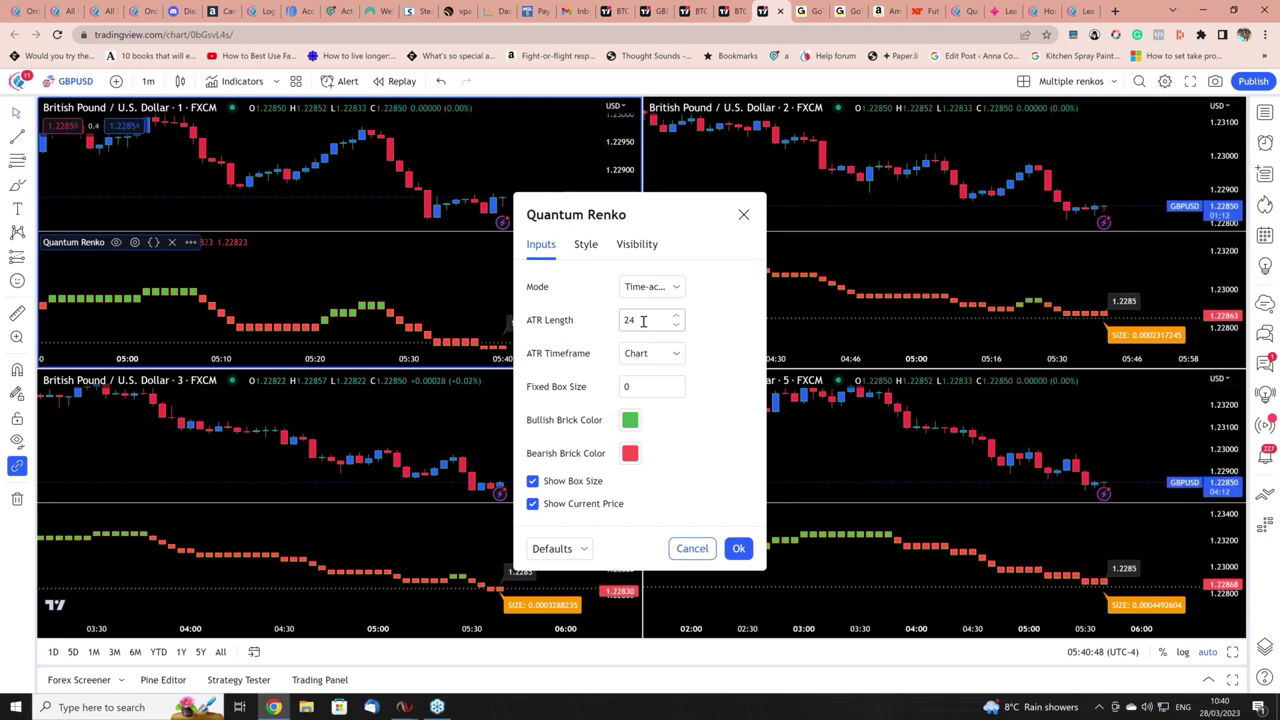
click(743, 216)
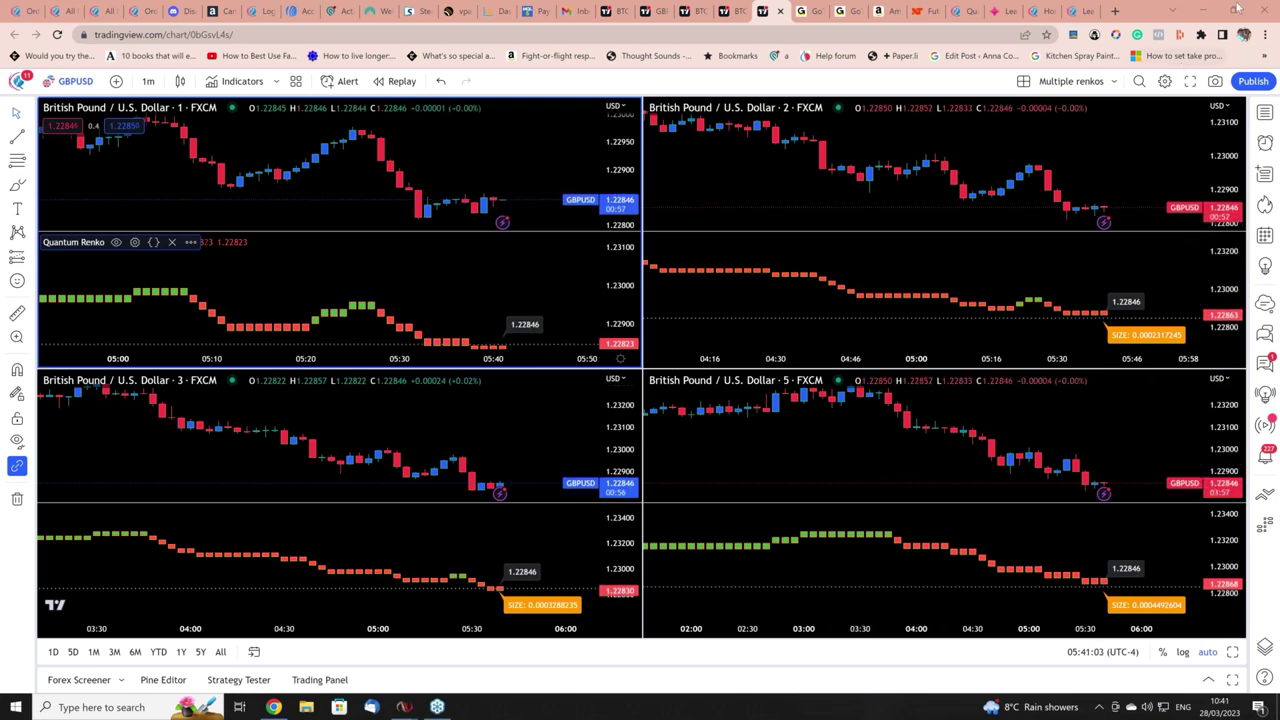
Switch to the NinjaTrader workspace and compress the 5-minute currency strength chart's time axis to show more history
click(1203, 10)
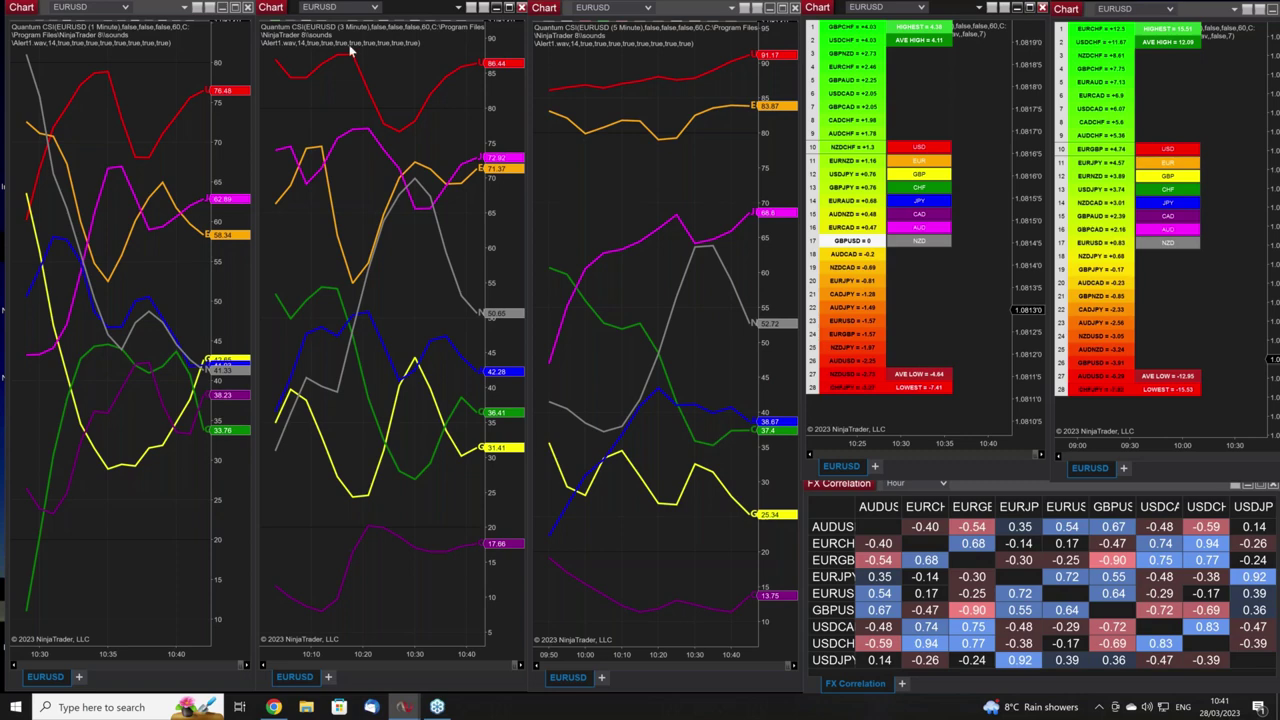
mouse_move(170, 38)
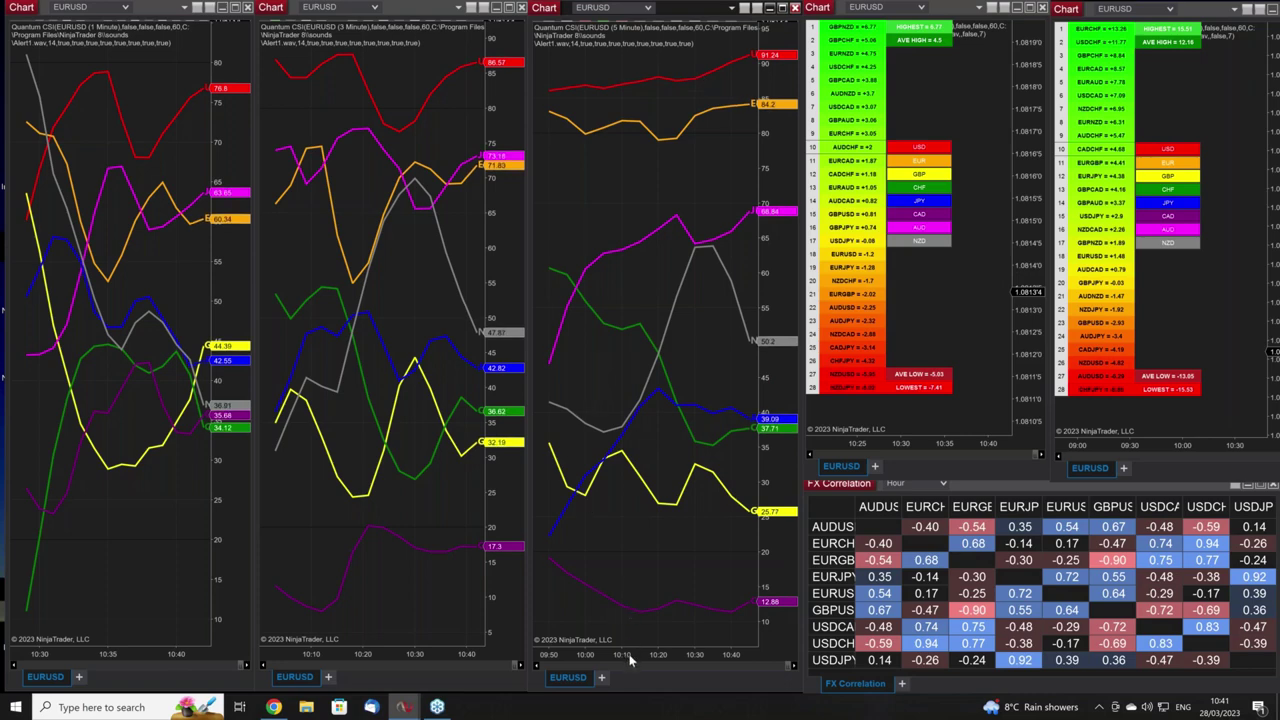
mouse_move(629, 654)
mouse_down()
mouse_move(667, 654)
mouse_move(649, 656)
mouse_up()
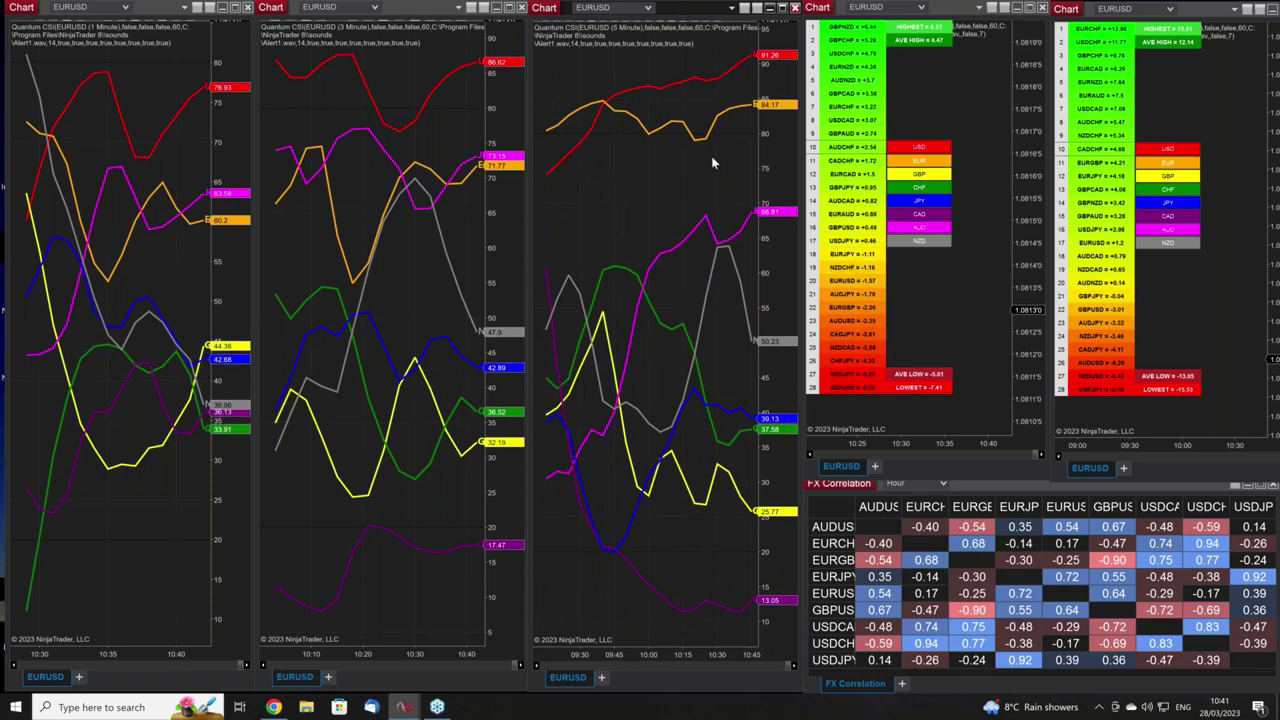
Highlight only the USD pairs in the first currency matrix
click(965, 88)
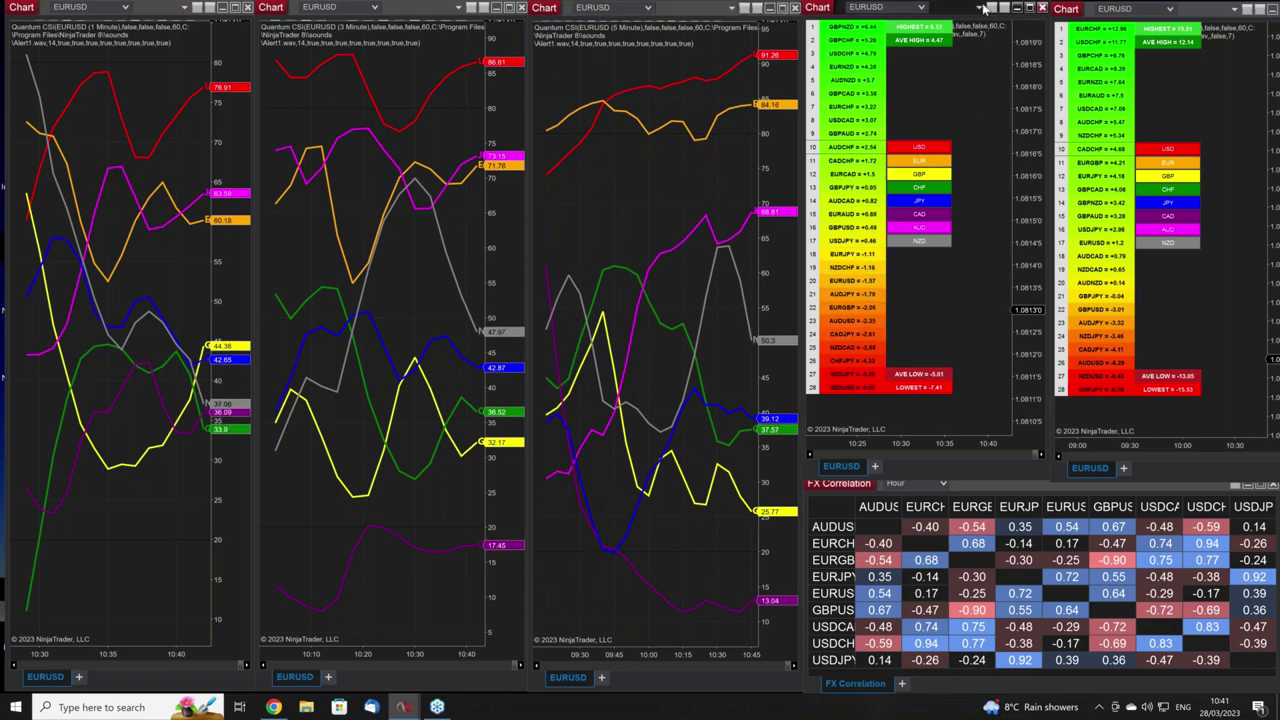
mouse_move(980, 8)
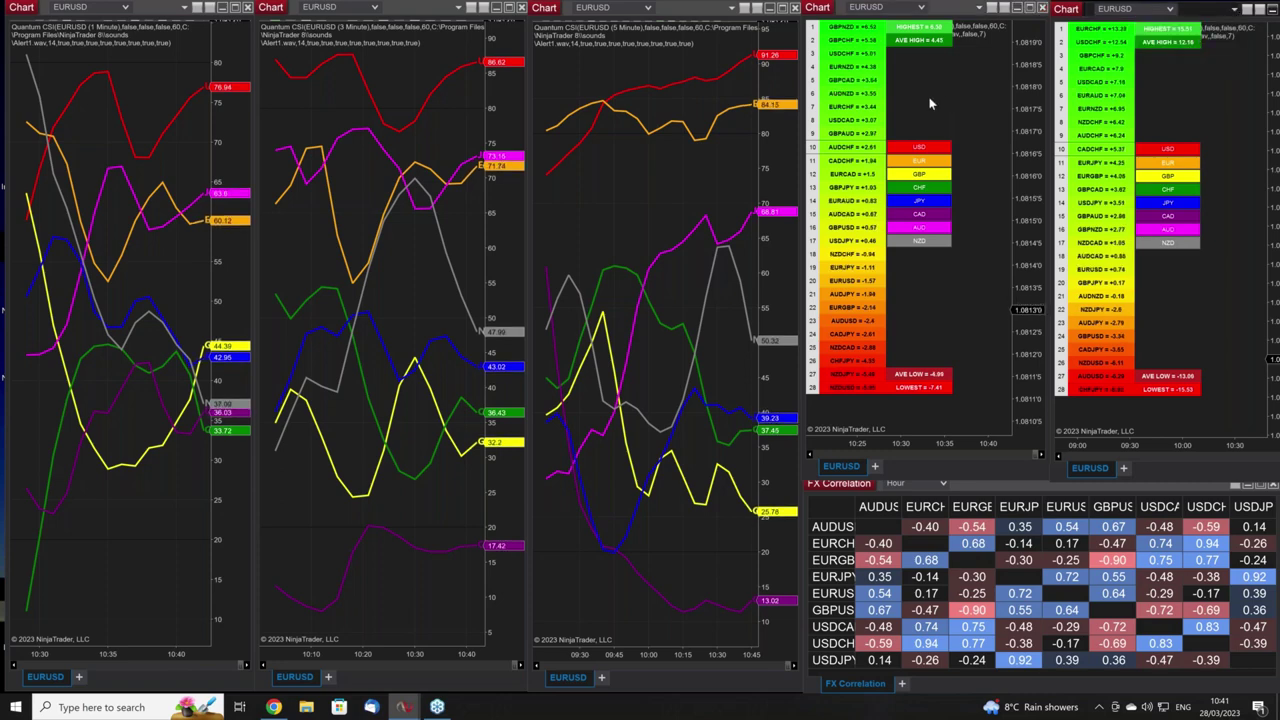
click(905, 149)
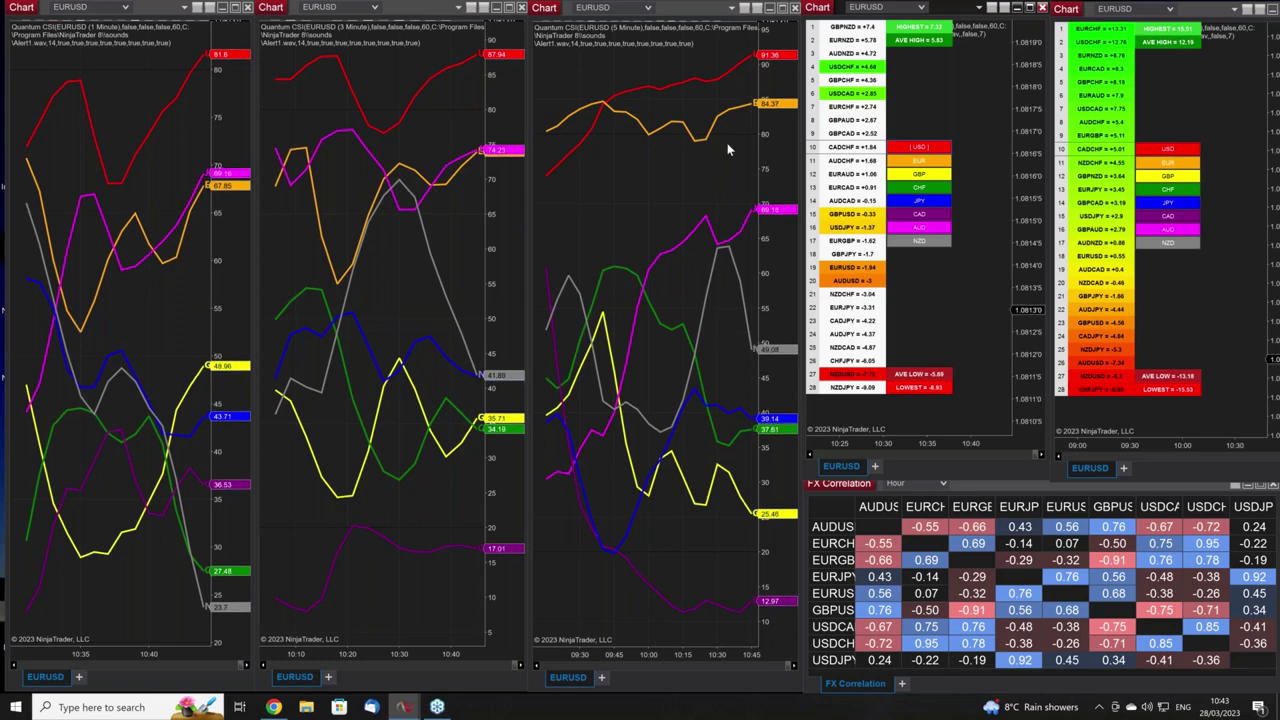
Shift the 5-minute currency strength chart back in time to leave room for the currency labels at the line ends
mouse_move(735, 10)
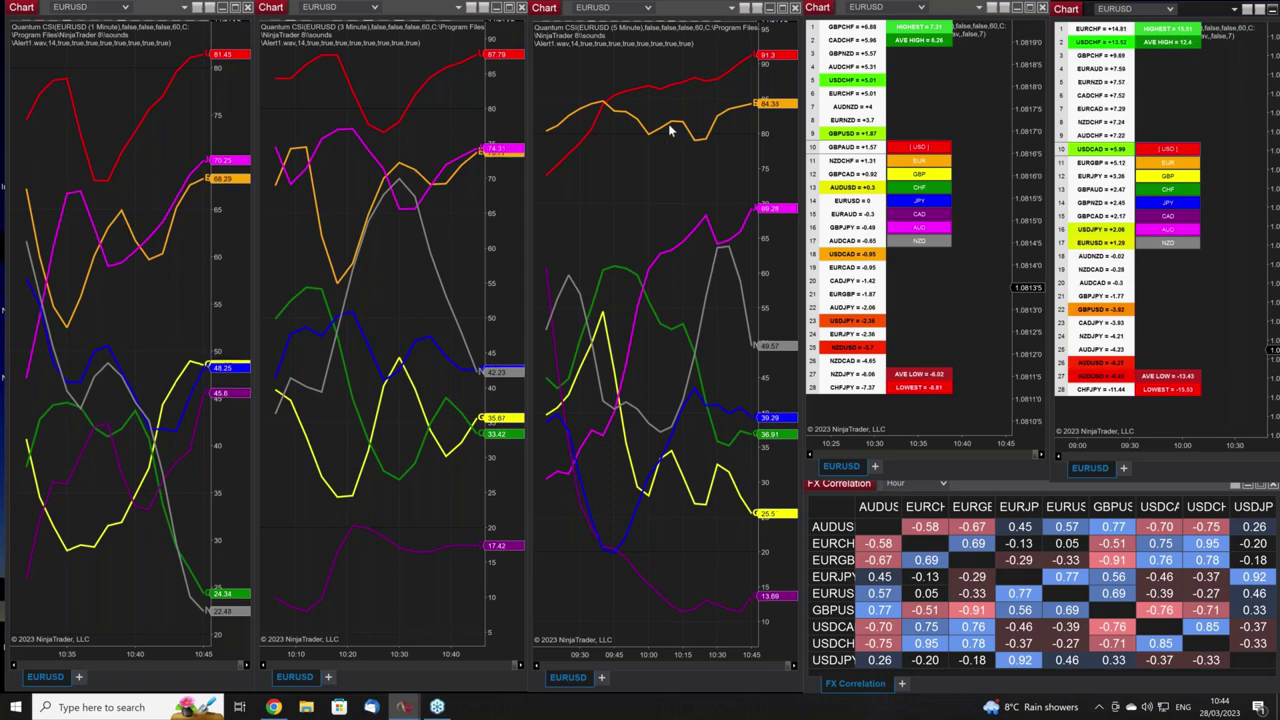
mouse_move(643, 656)
mouse_down()
mouse_move(620, 656)
mouse_move(645, 656)
mouse_up()
drag(649, 363, 632, 357)
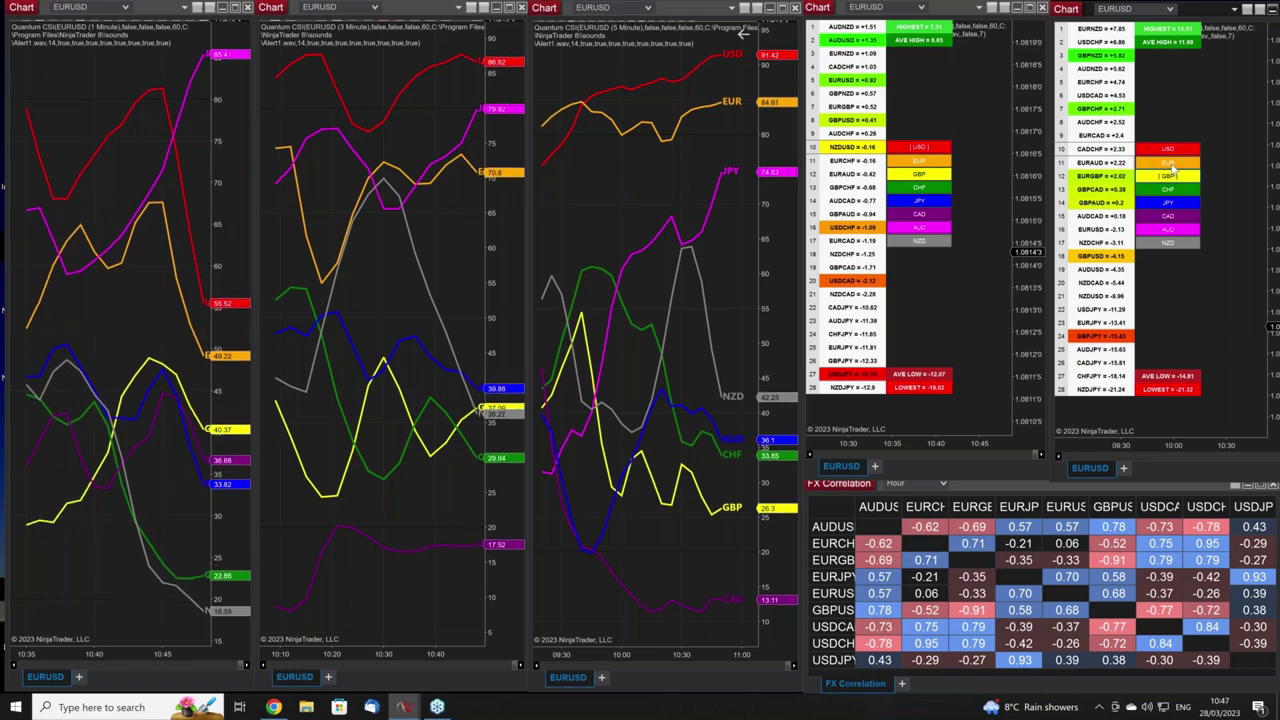
Clear the currency highlighting in the second matrix and review the first matrix's Quantum Currency Matrix parameters without changing them
click(1175, 148)
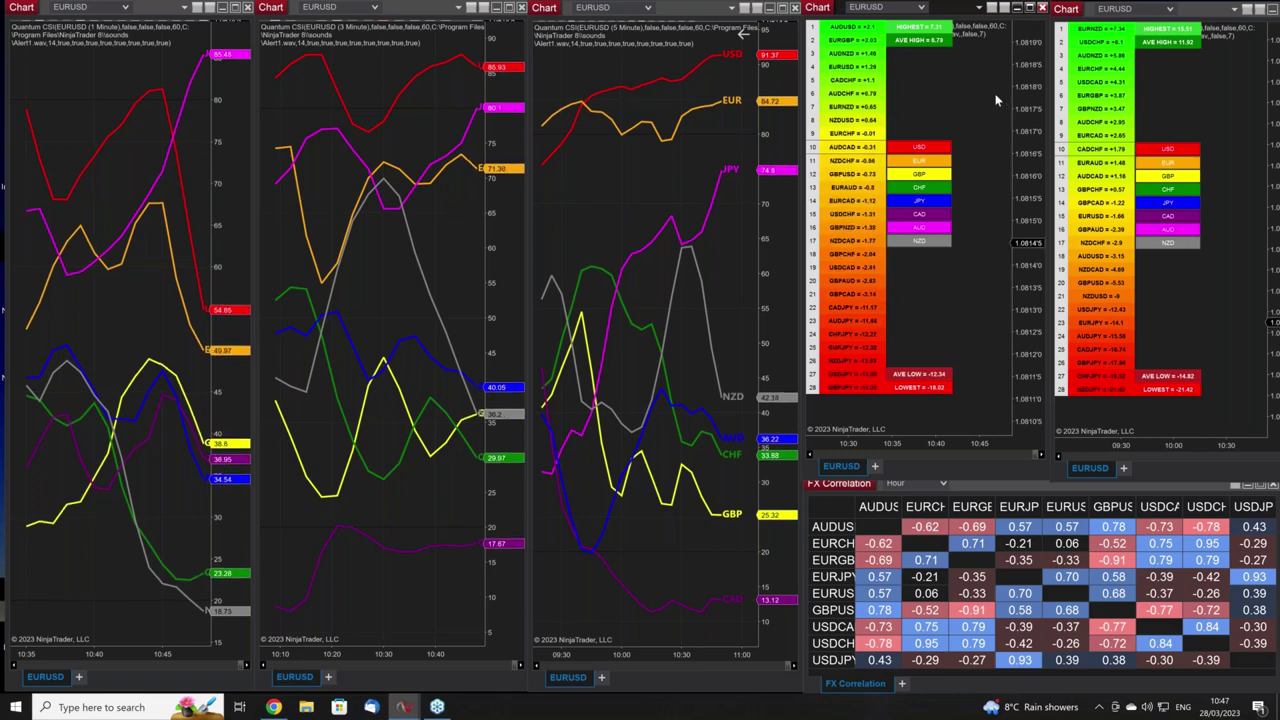
right_click(923, 76)
click(995, 153)
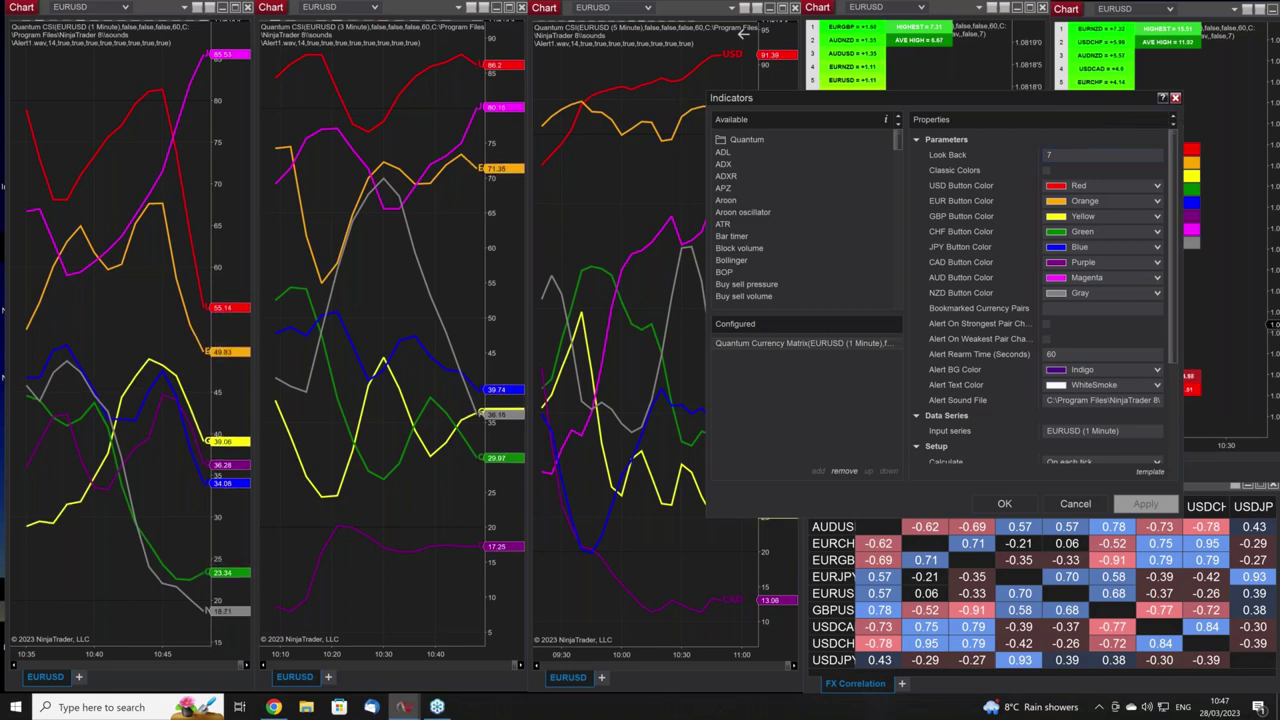
click(1175, 97)
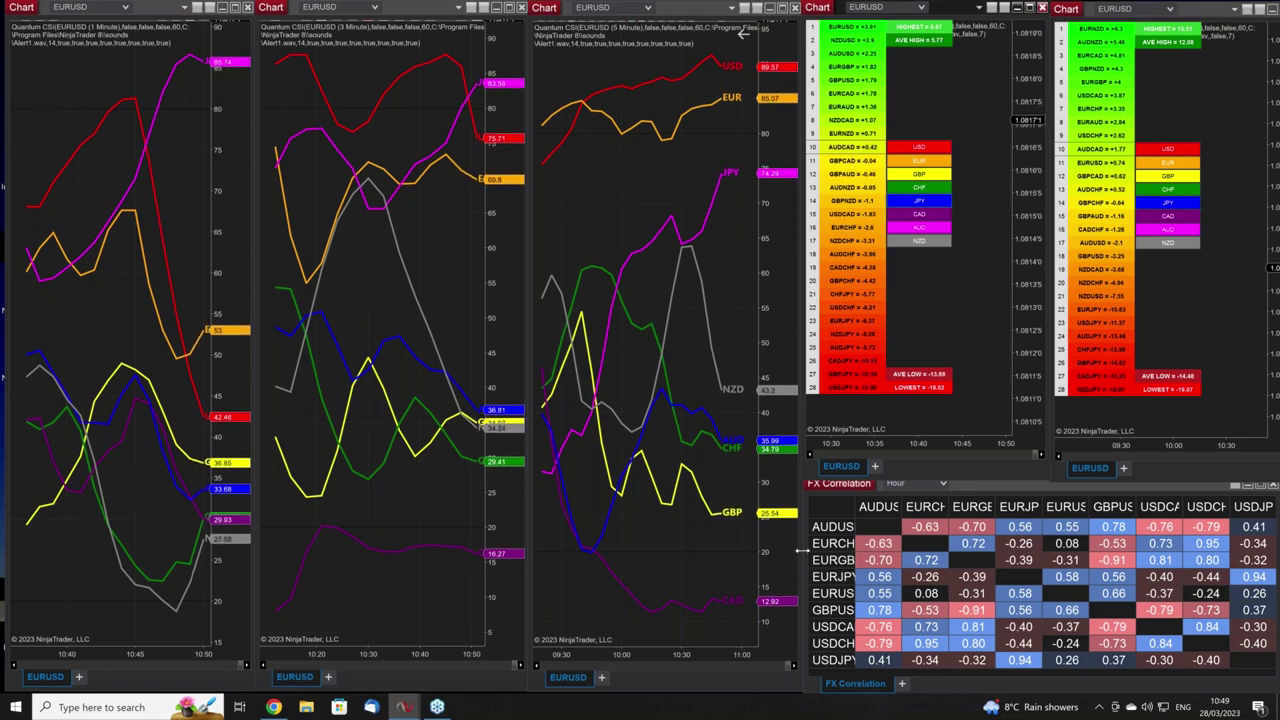
Widen the FX Correlation window so all currency pair columns and their full names fit
drag(806, 545, 612, 522)
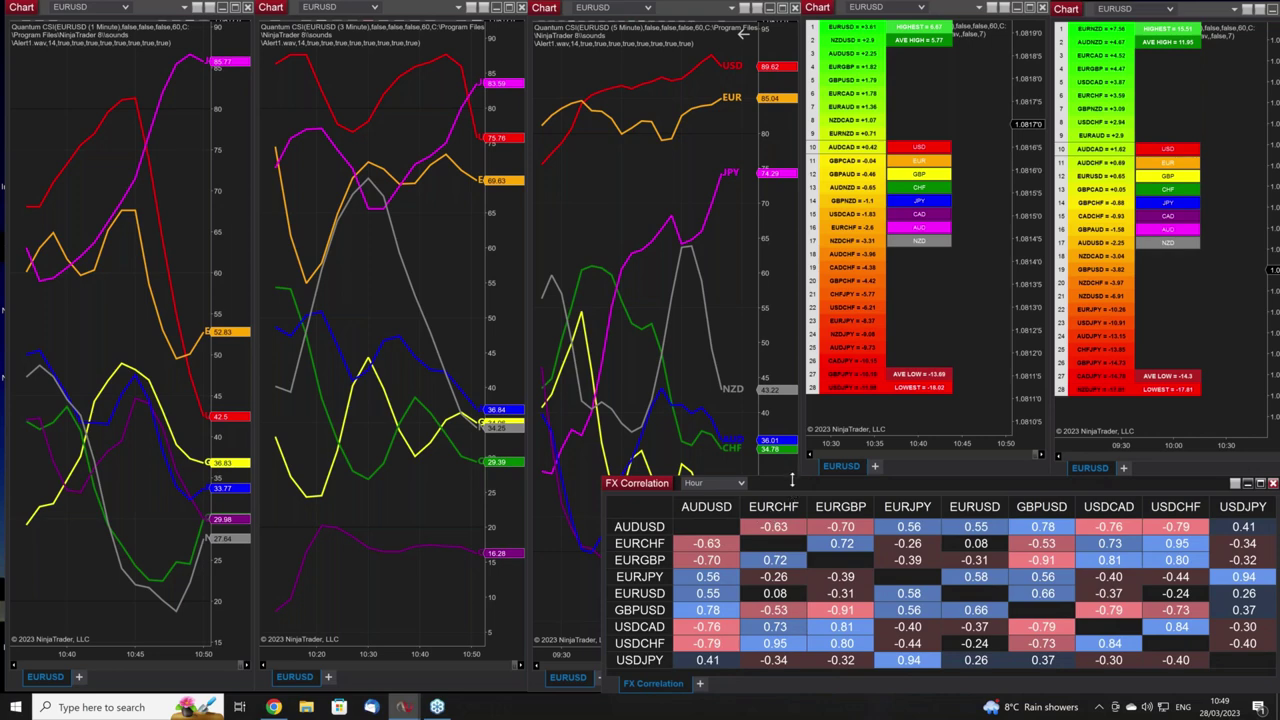
Extend the FX Correlation window upward so all currency pair rows fit, and check the available correlation periods
drag(793, 477, 790, 454)
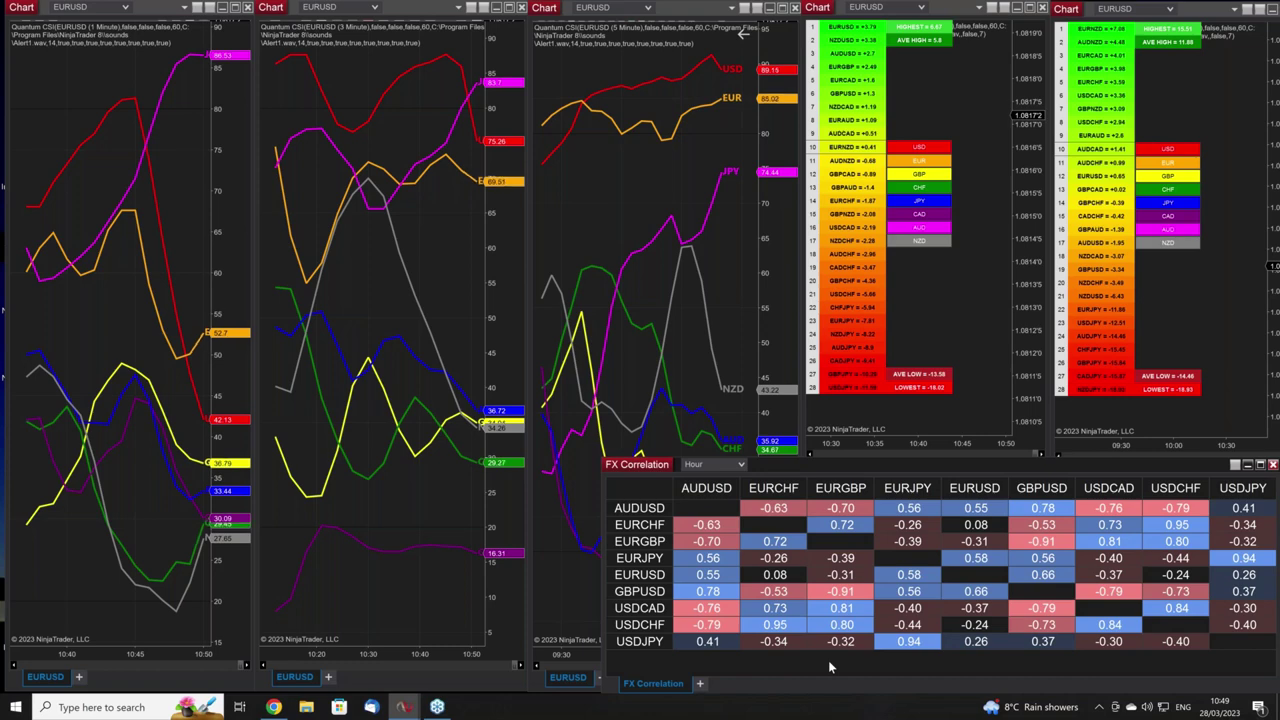
click(741, 465)
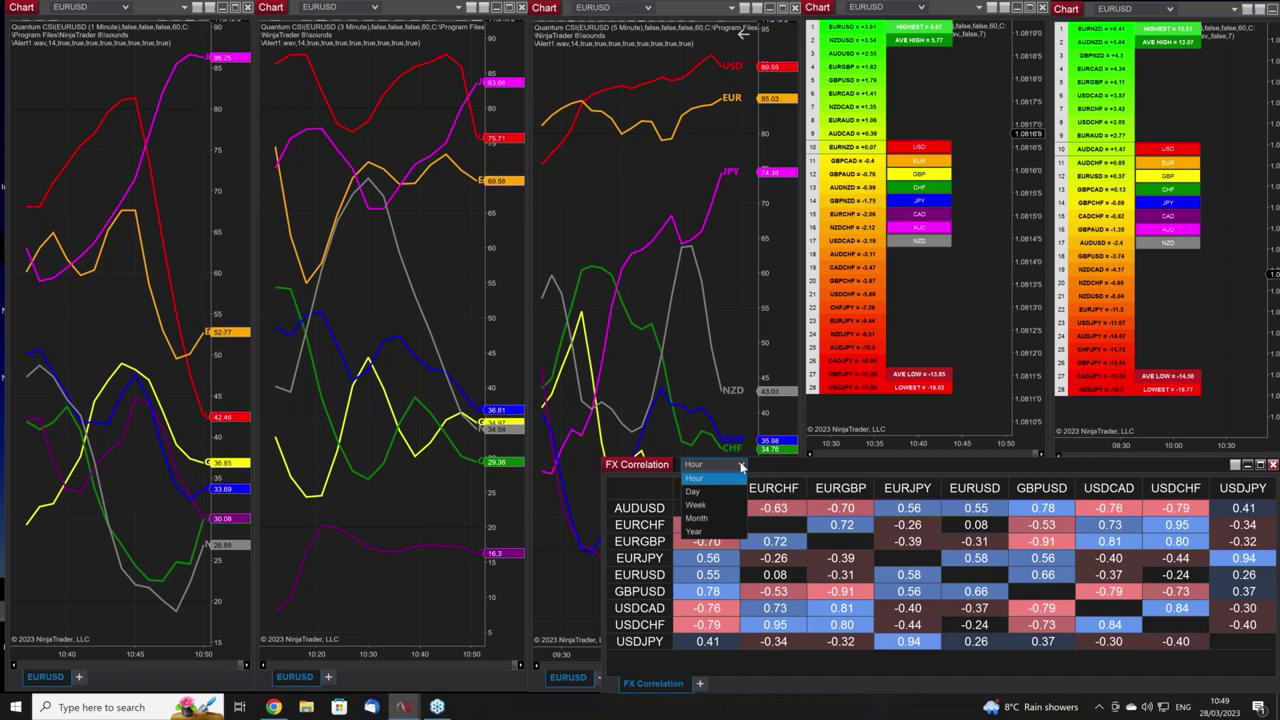
click(741, 465)
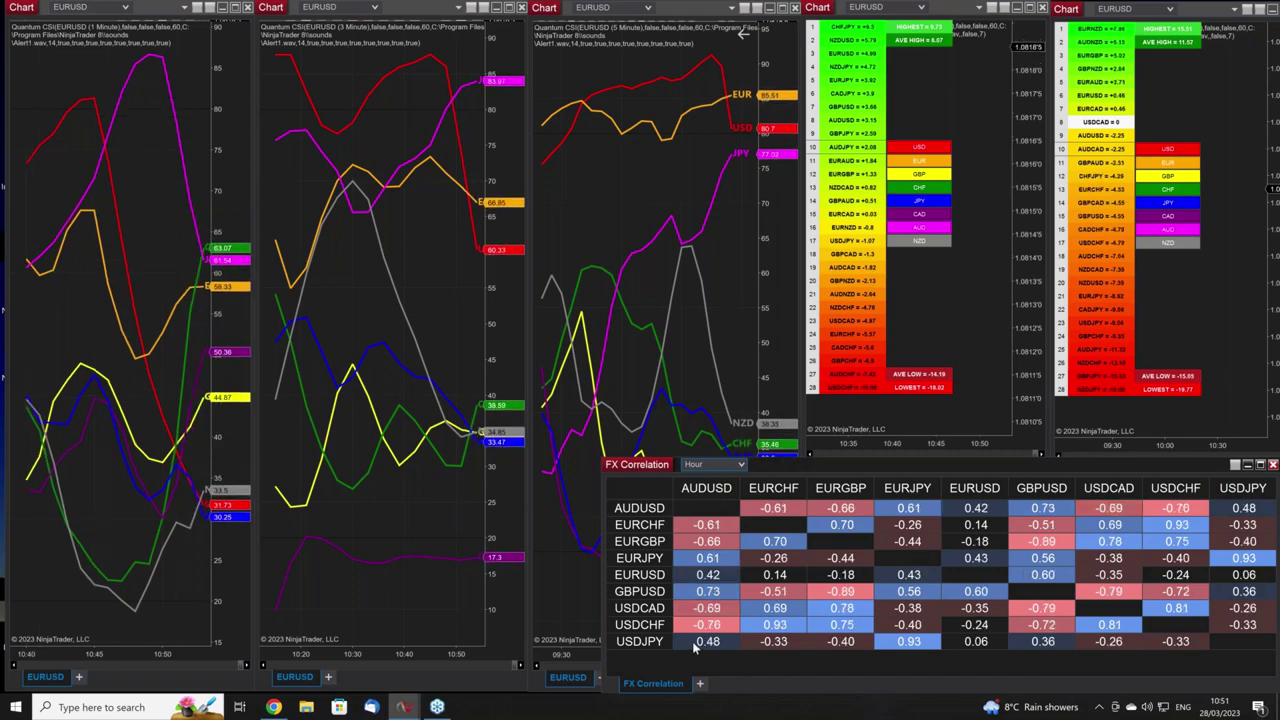
Set the FX Correlation period to Day and shrink the window back to the space below the two currency matrices
click(740, 465)
click(724, 492)
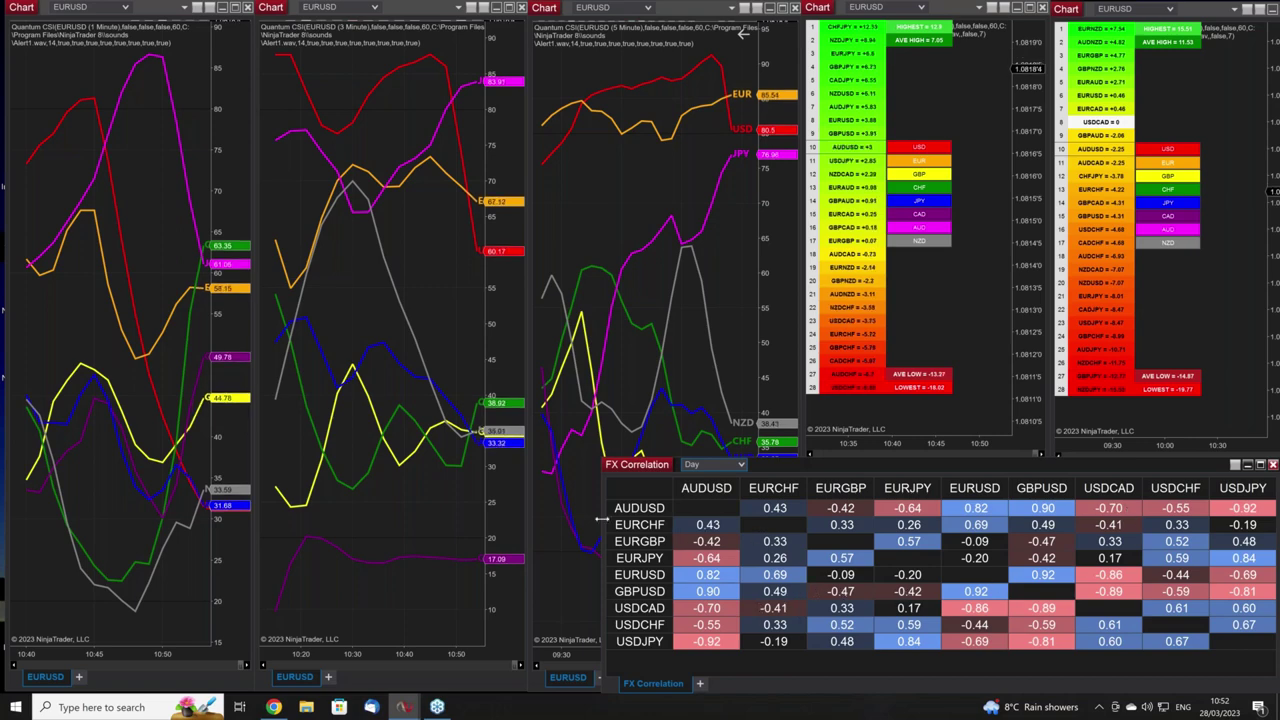
drag(608, 524, 803, 485)
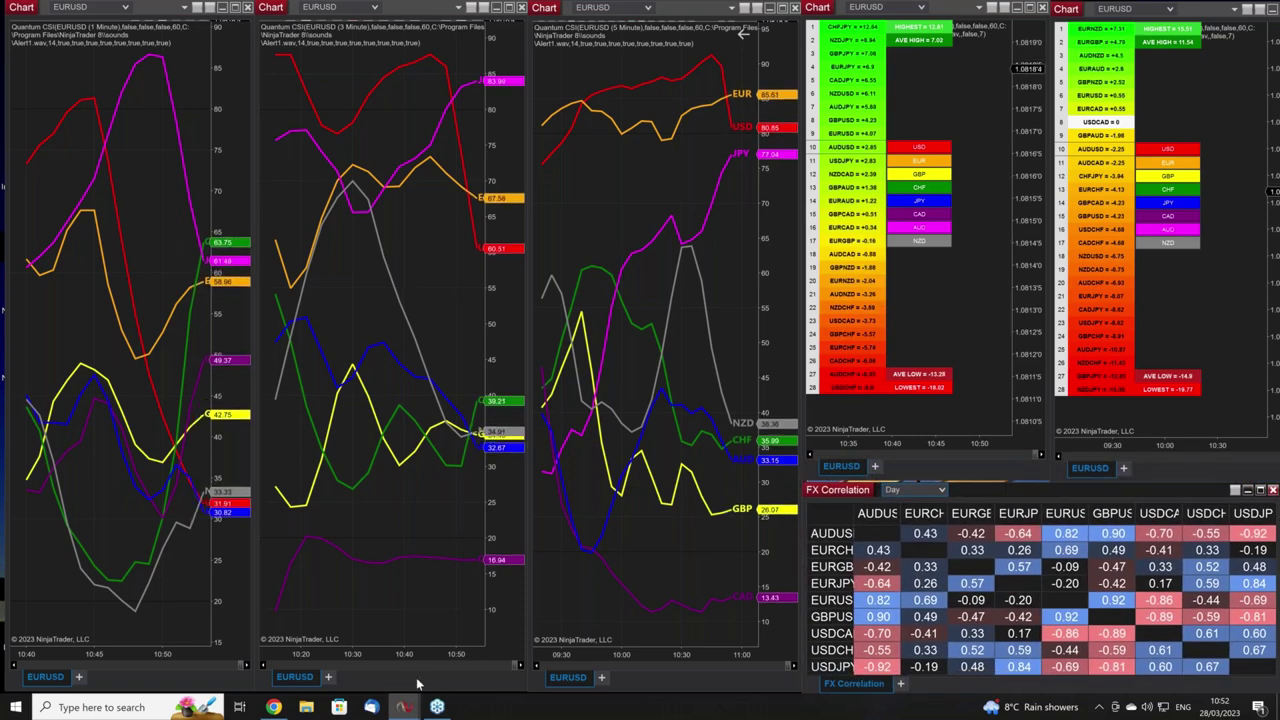
Switch from the Control Center to the "Forex multiple timeframes trend" workspace
mouse_move(400, 707)
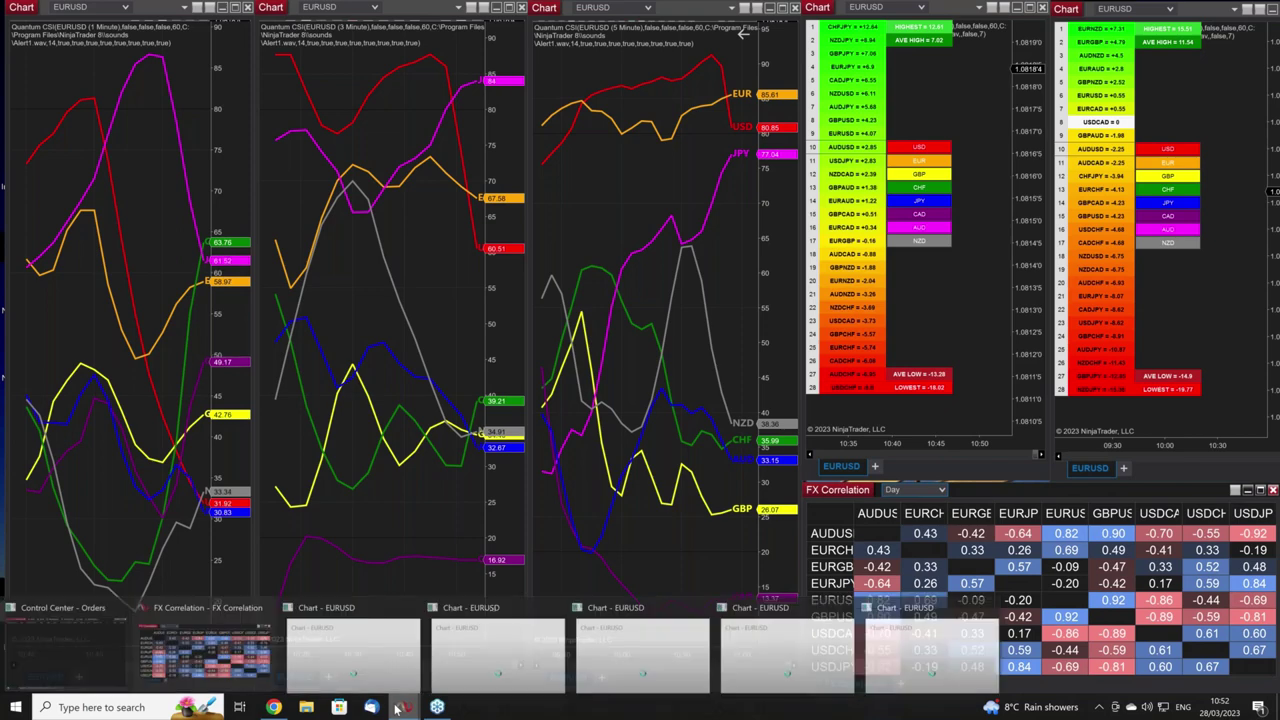
click(94, 643)
click(545, 127)
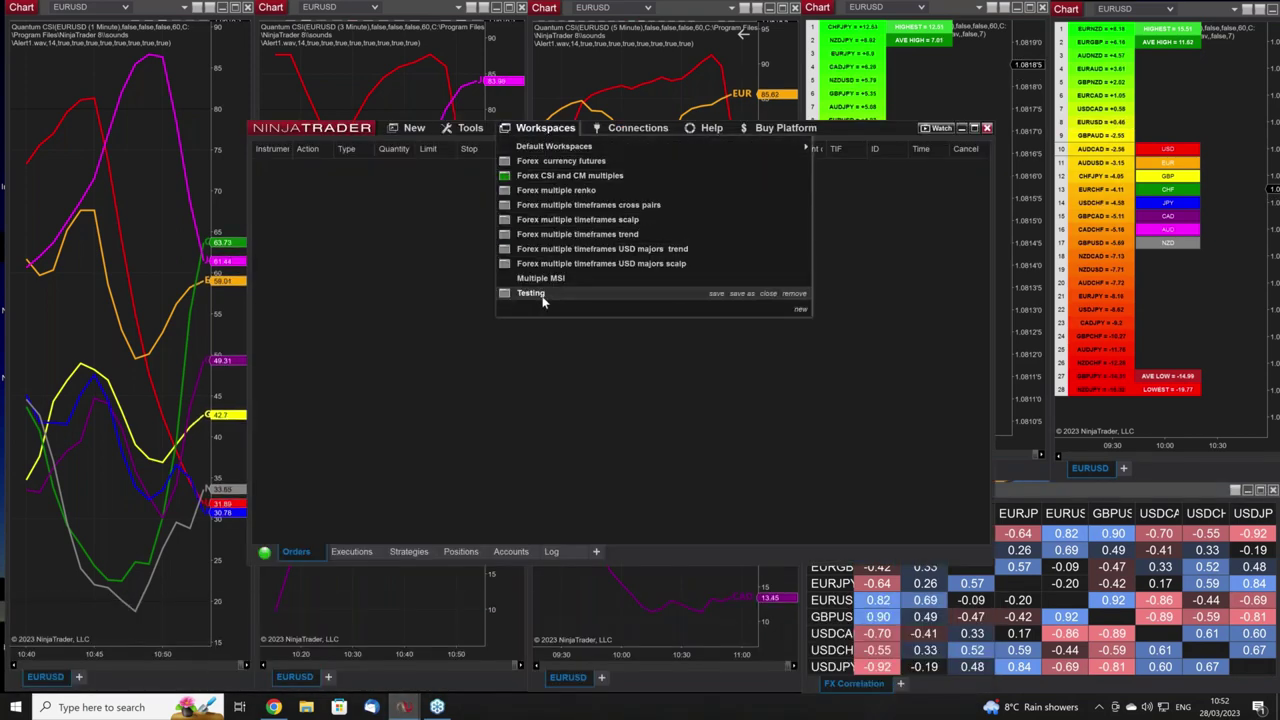
click(560, 236)
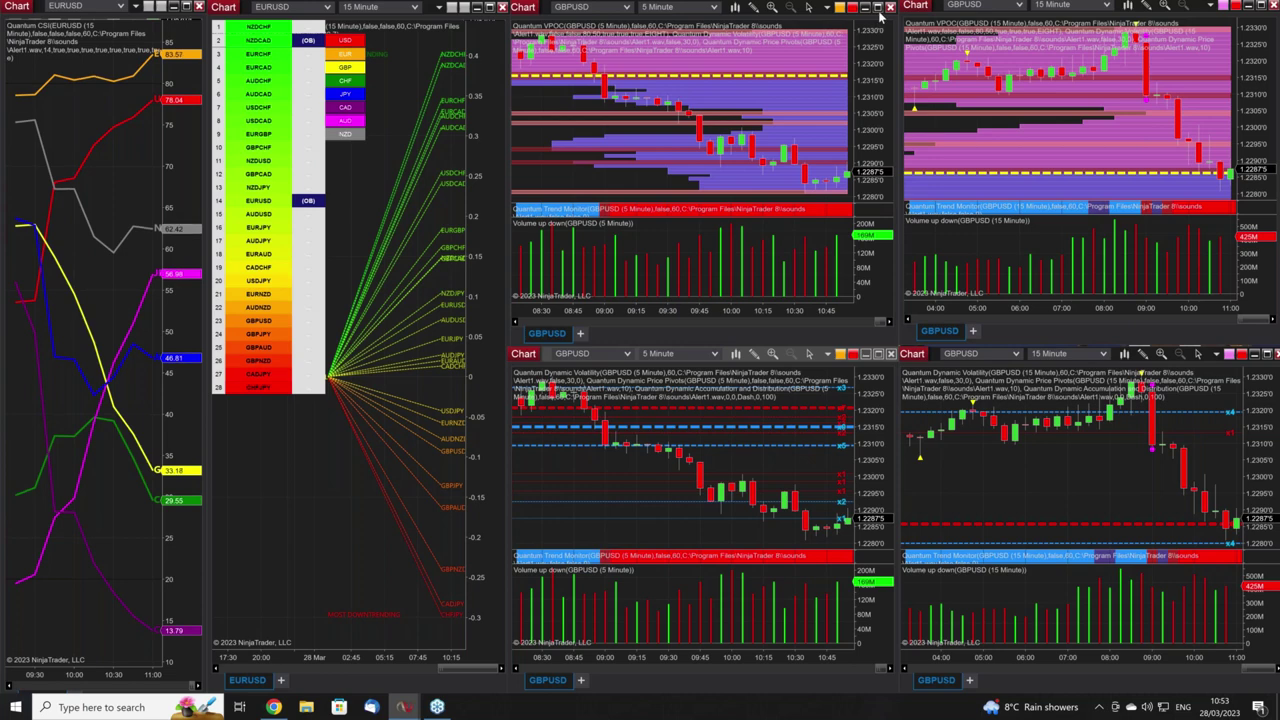
Examine the GBPUSD 5-minute VPOC, 15-minute VPOC and 15-minute Dynamic Volatility charts at full size, restoring each one
click(878, 8)
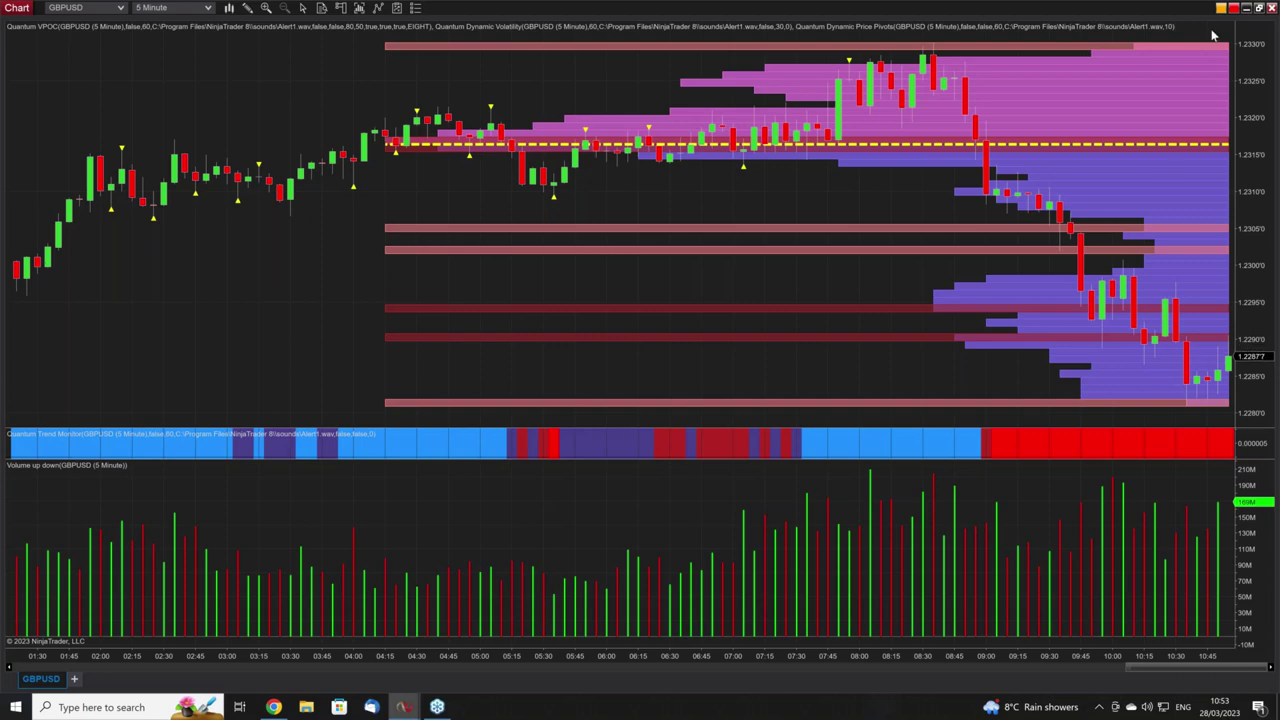
click(1261, 8)
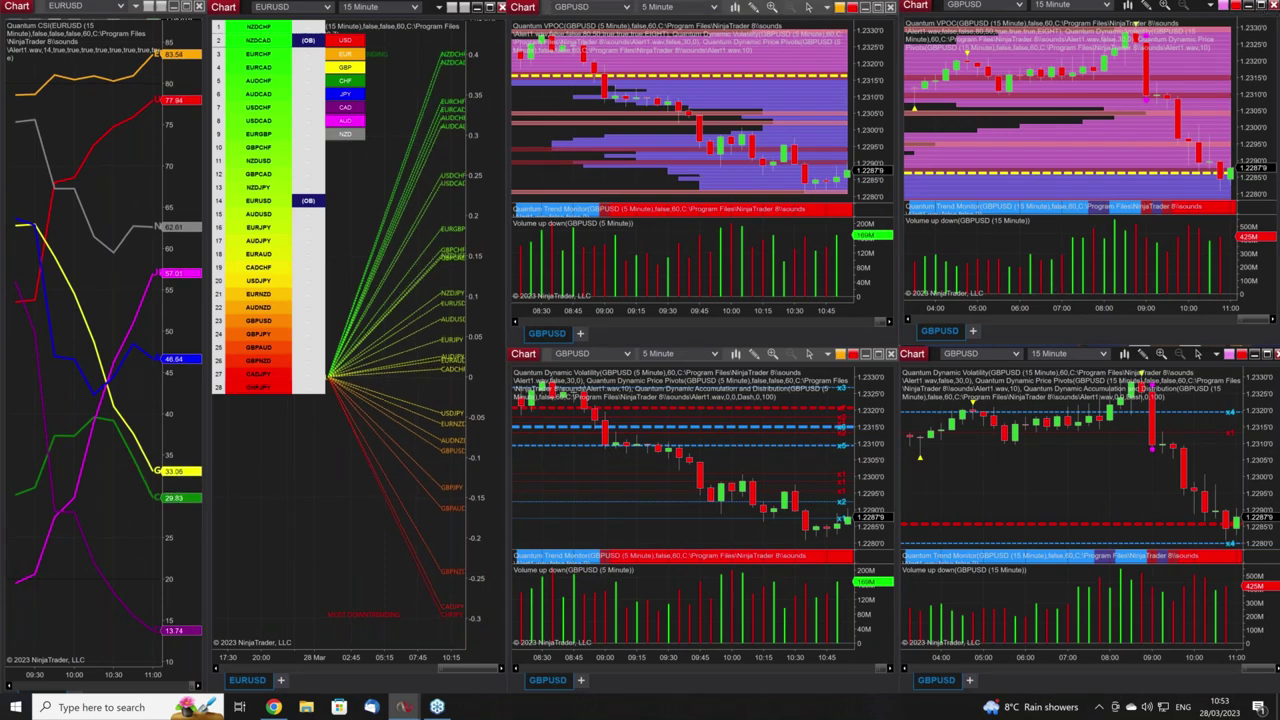
click(1261, 8)
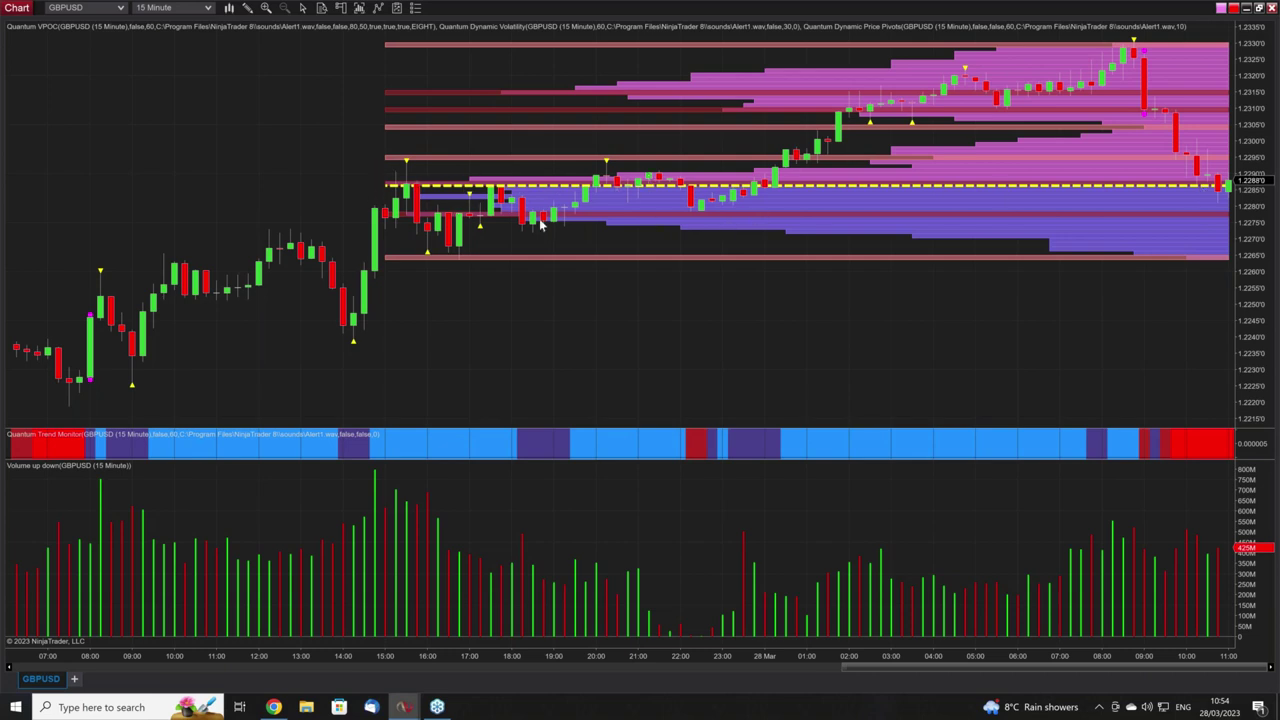
click(1259, 8)
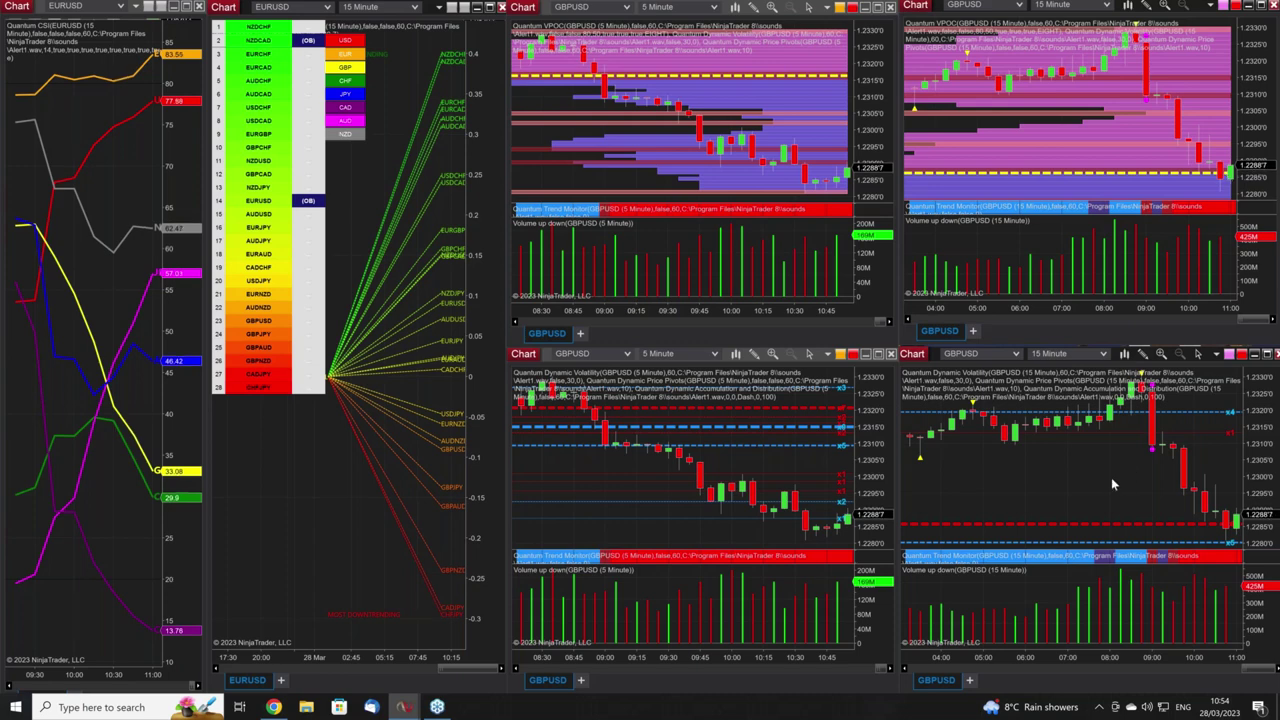
click(1266, 354)
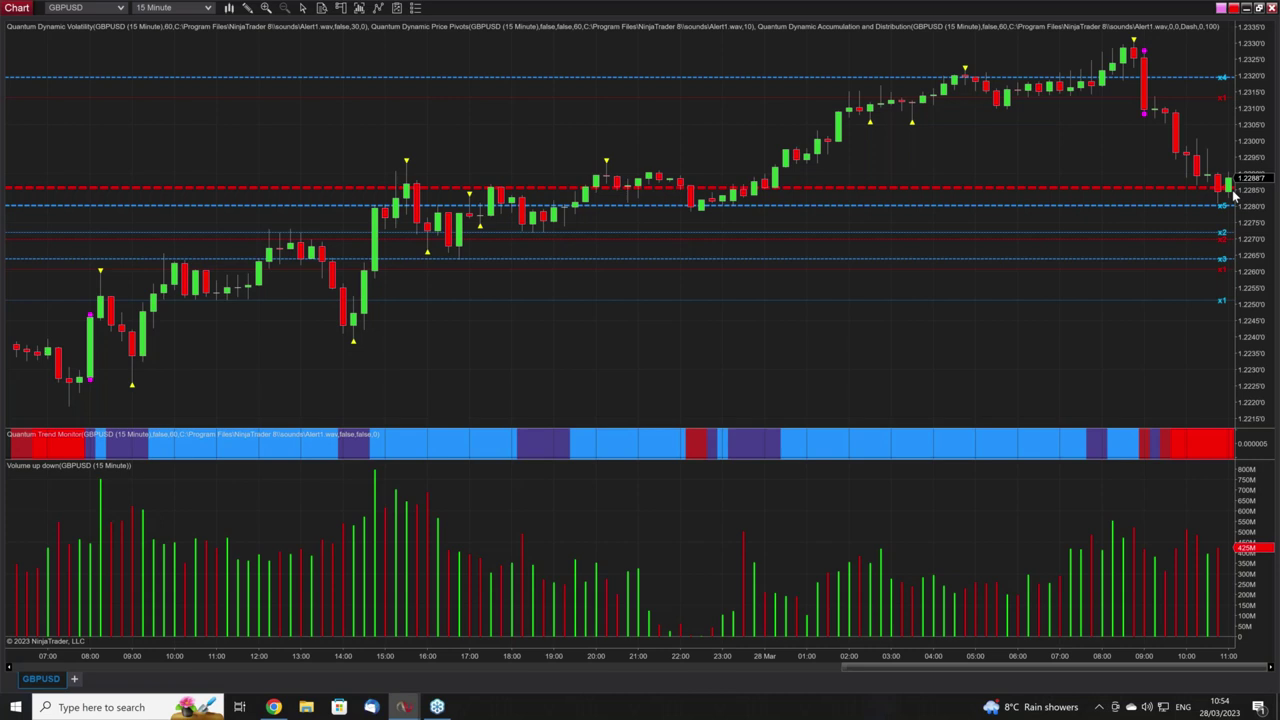
click(1259, 8)
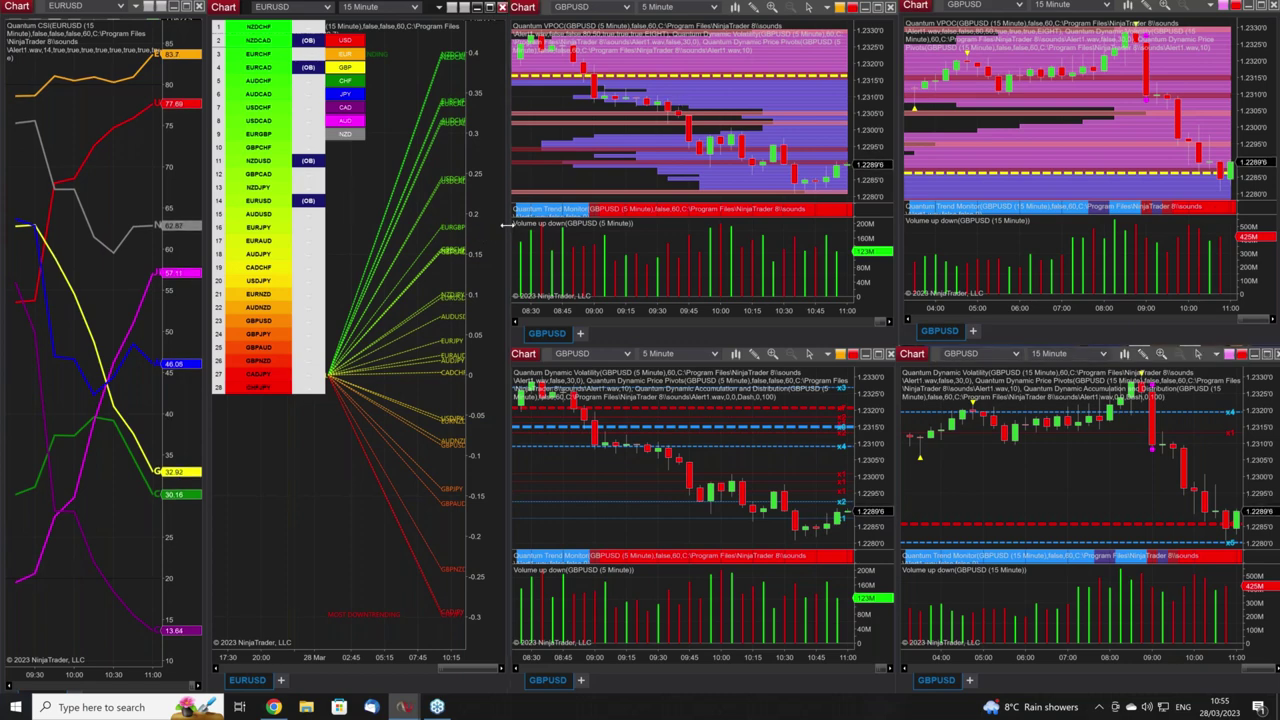
Widen the EURUSD 15-minute currency array chart and review the Quantum Currency Array parameters without changing them
drag(506, 225, 646, 234)
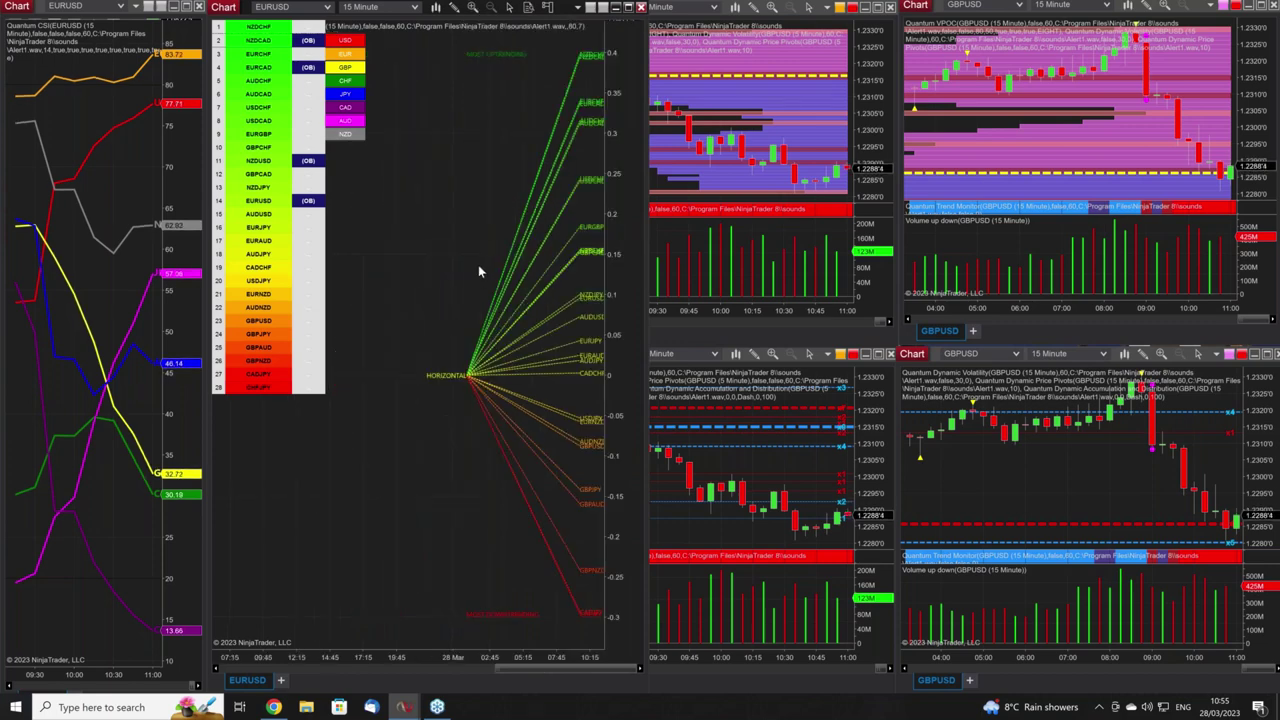
right_click(429, 132)
click(468, 211)
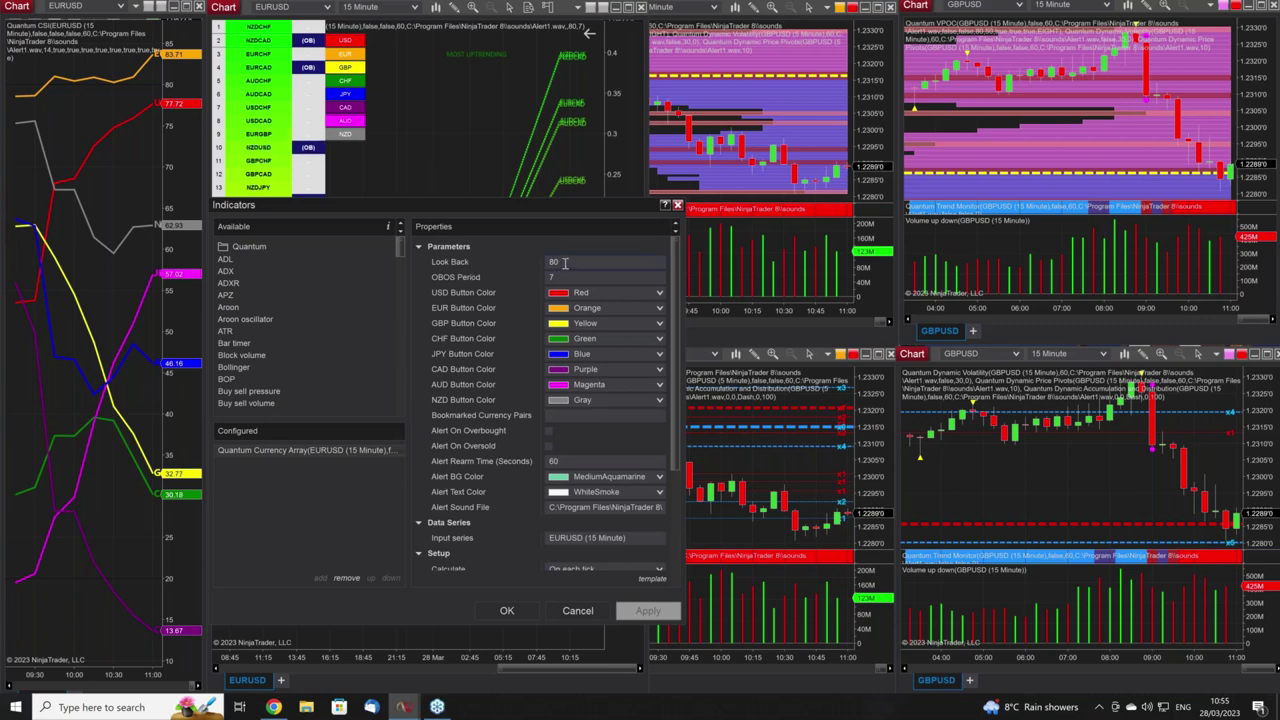
click(677, 205)
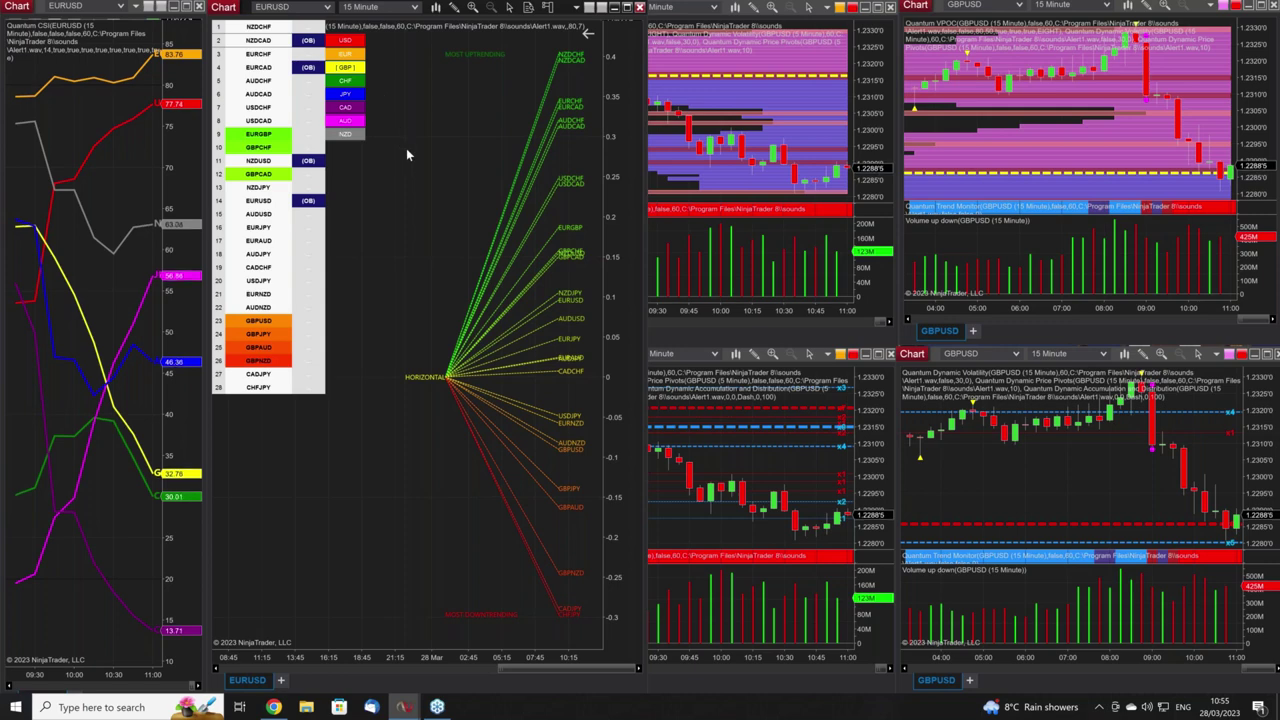
Examine only the GBP pairs in the currency array, and switch the filter to the JPY pairs
click(545, 309)
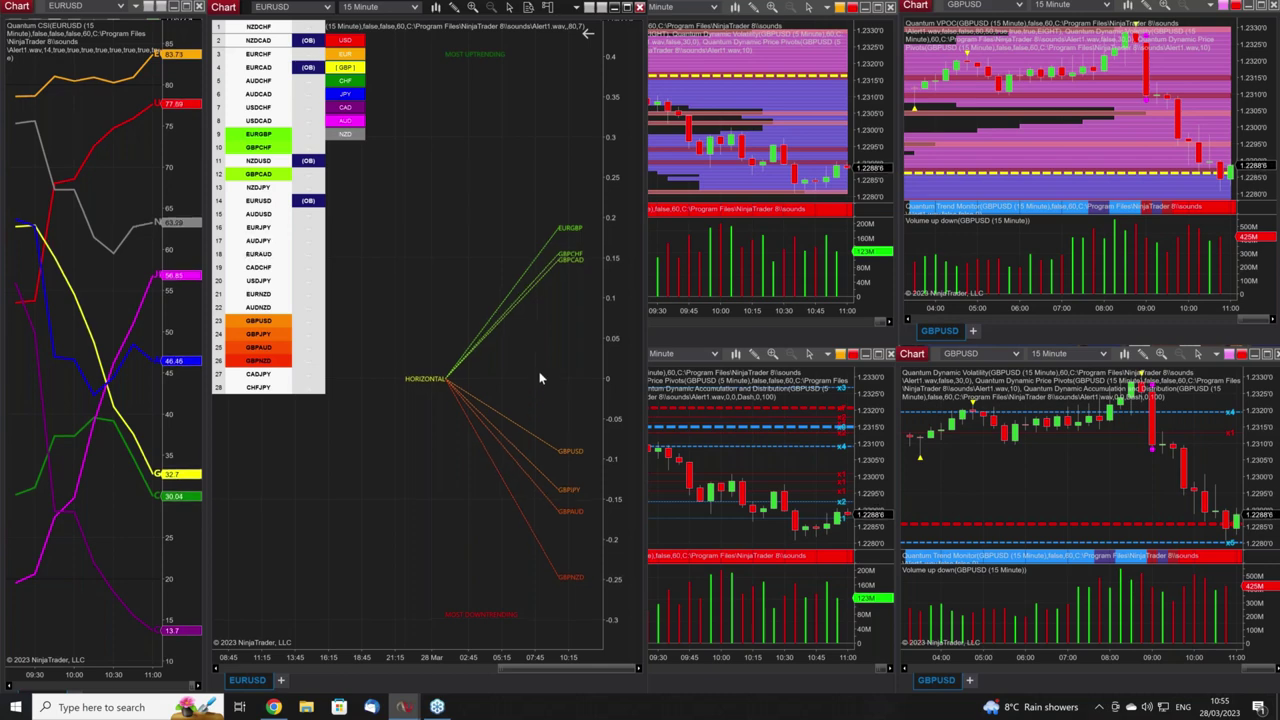
click(346, 82)
click(346, 93)
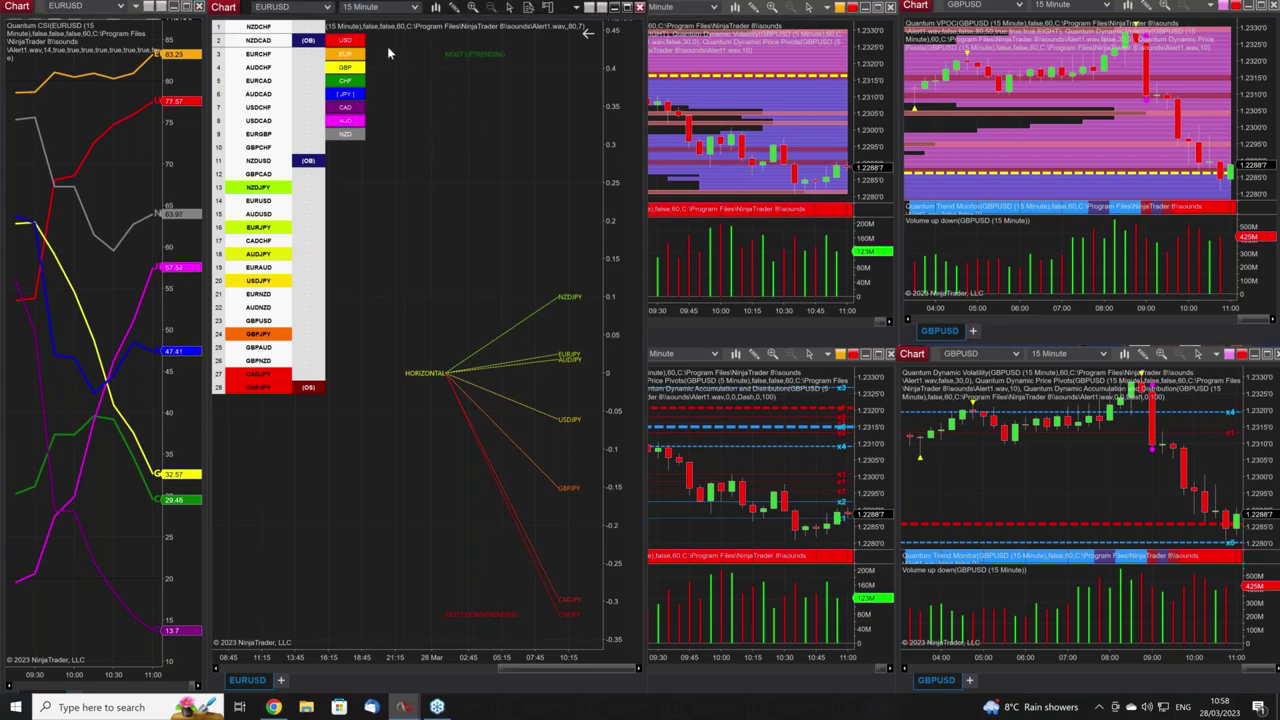
Clear the JPY filter and narrow the currency array chart again, adjusting its time axis so the fan's origin clears the table
click(347, 96)
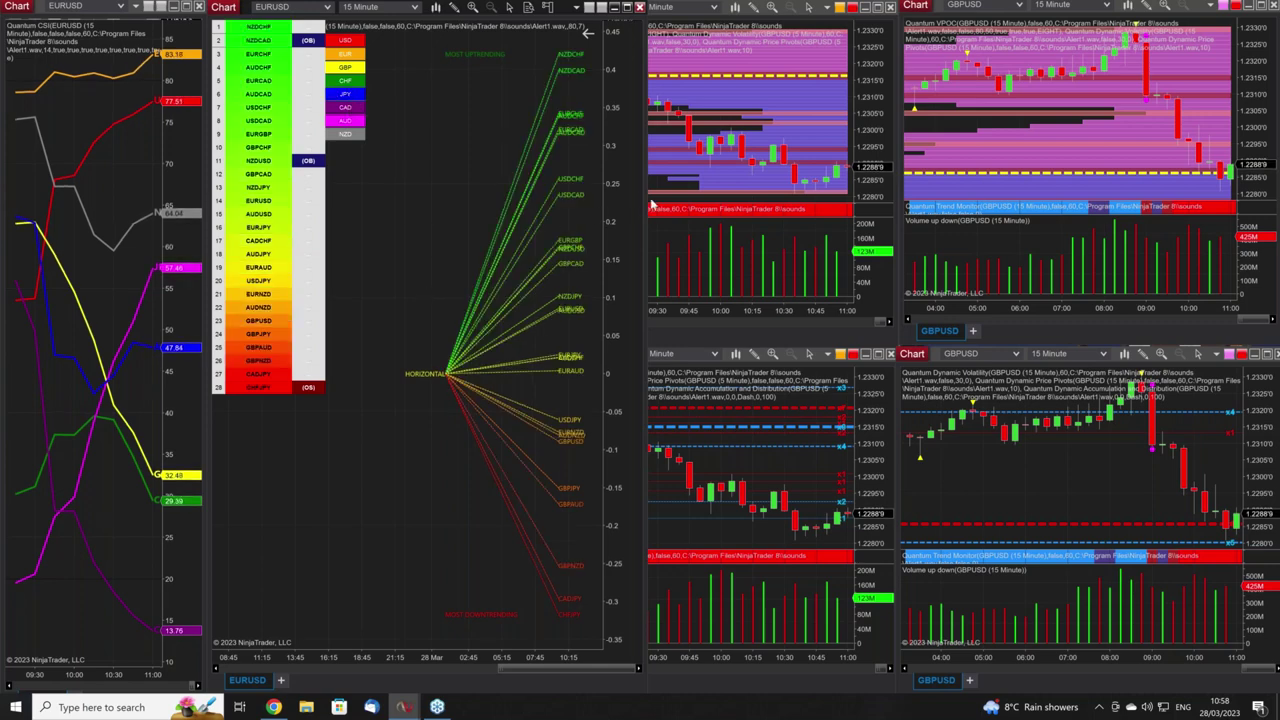
drag(650, 204, 500, 175)
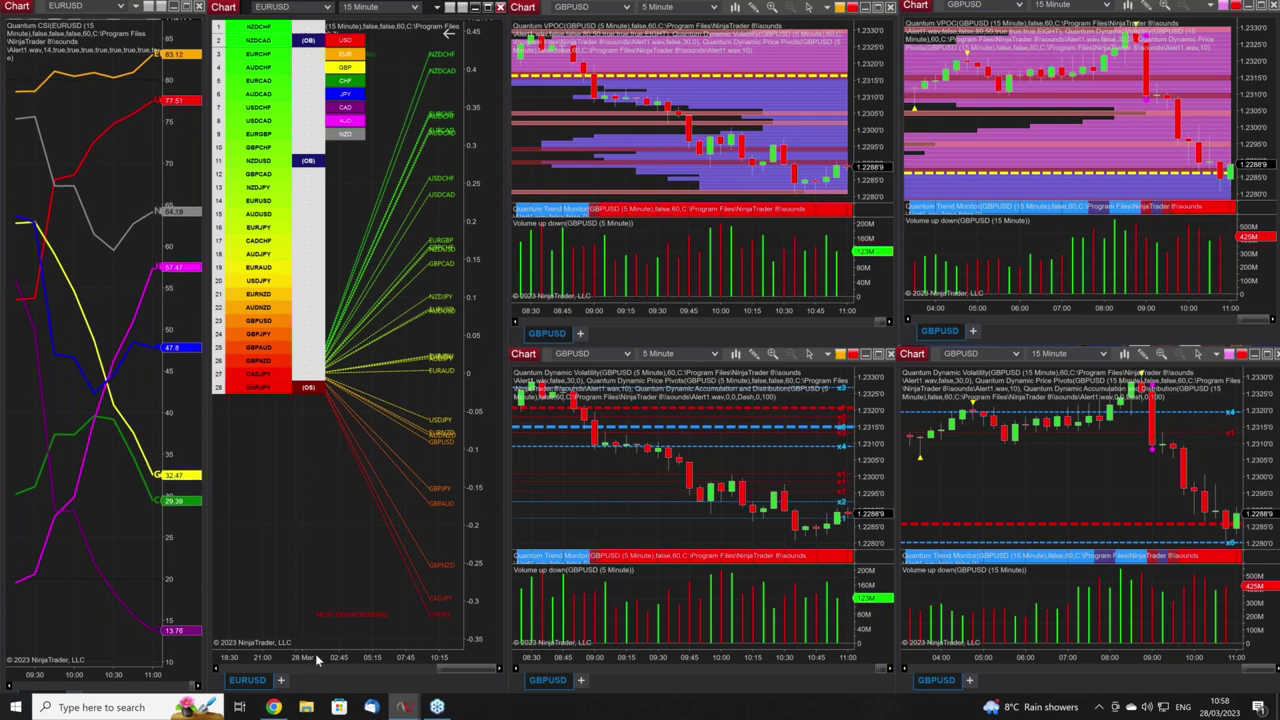
drag(300, 658, 327, 656)
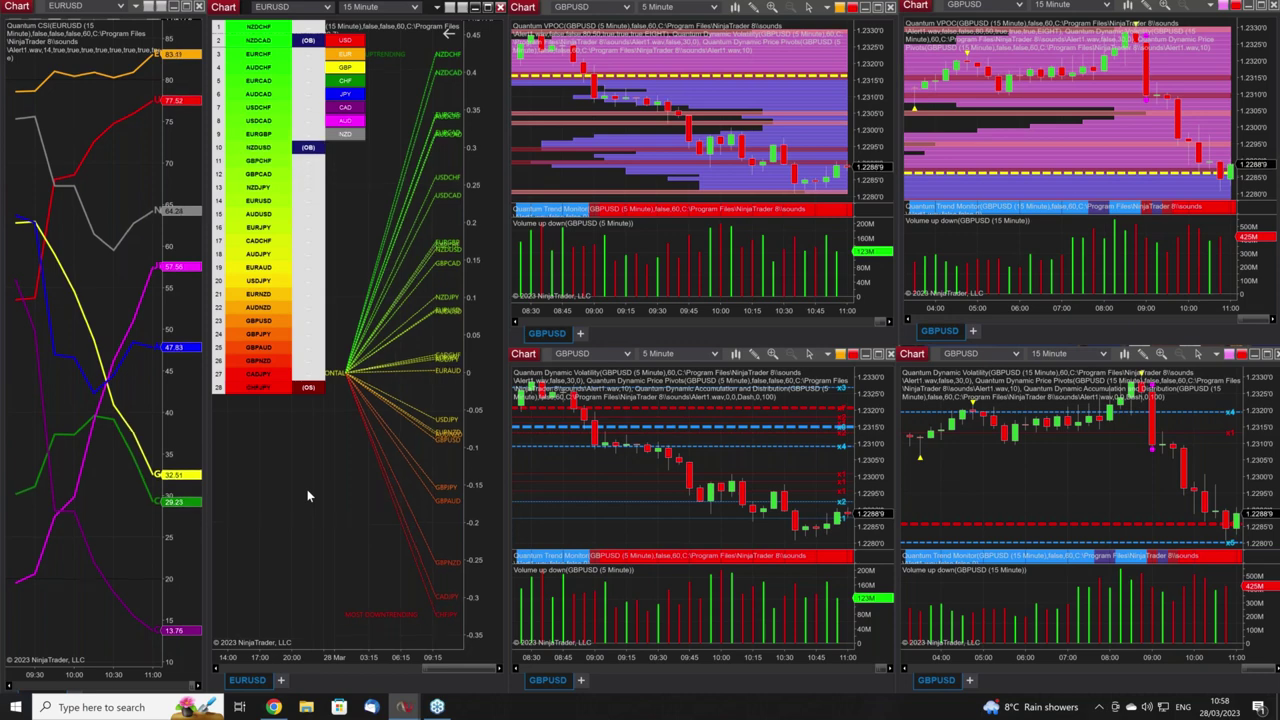
Switch to Chrome and bring up the already open ninjatrader.com home page
click(276, 709)
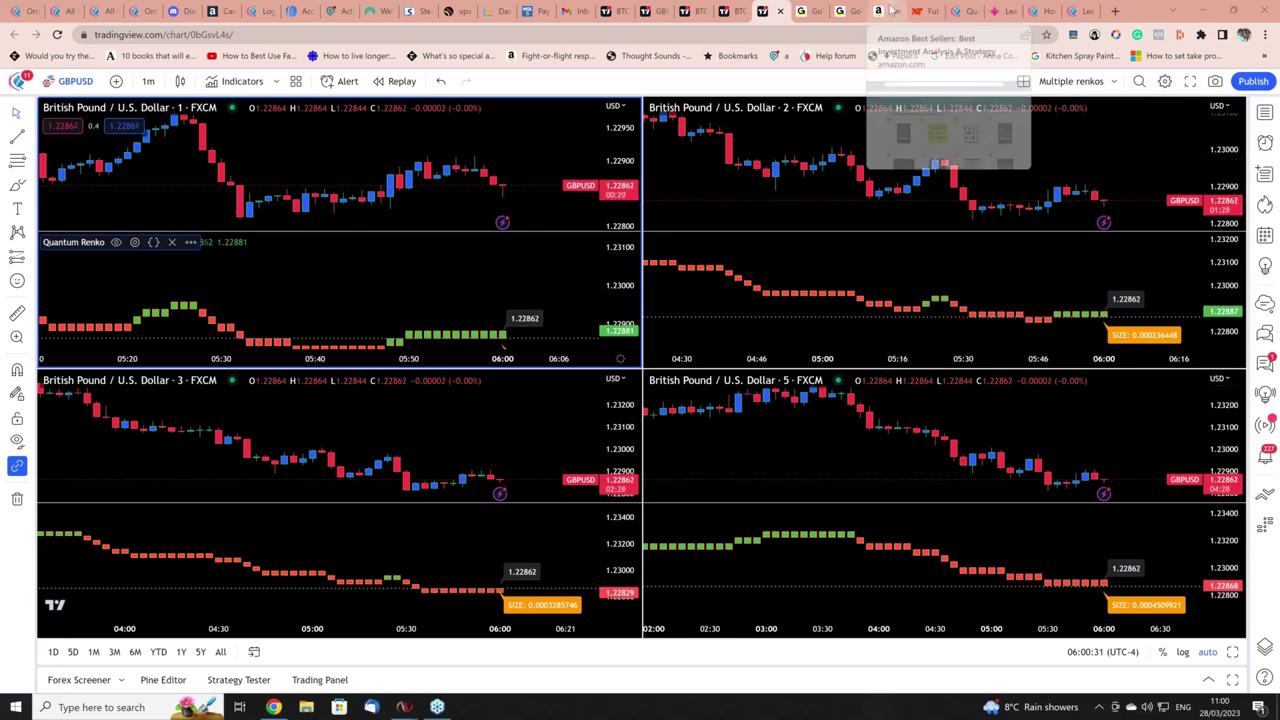
click(890, 10)
click(920, 11)
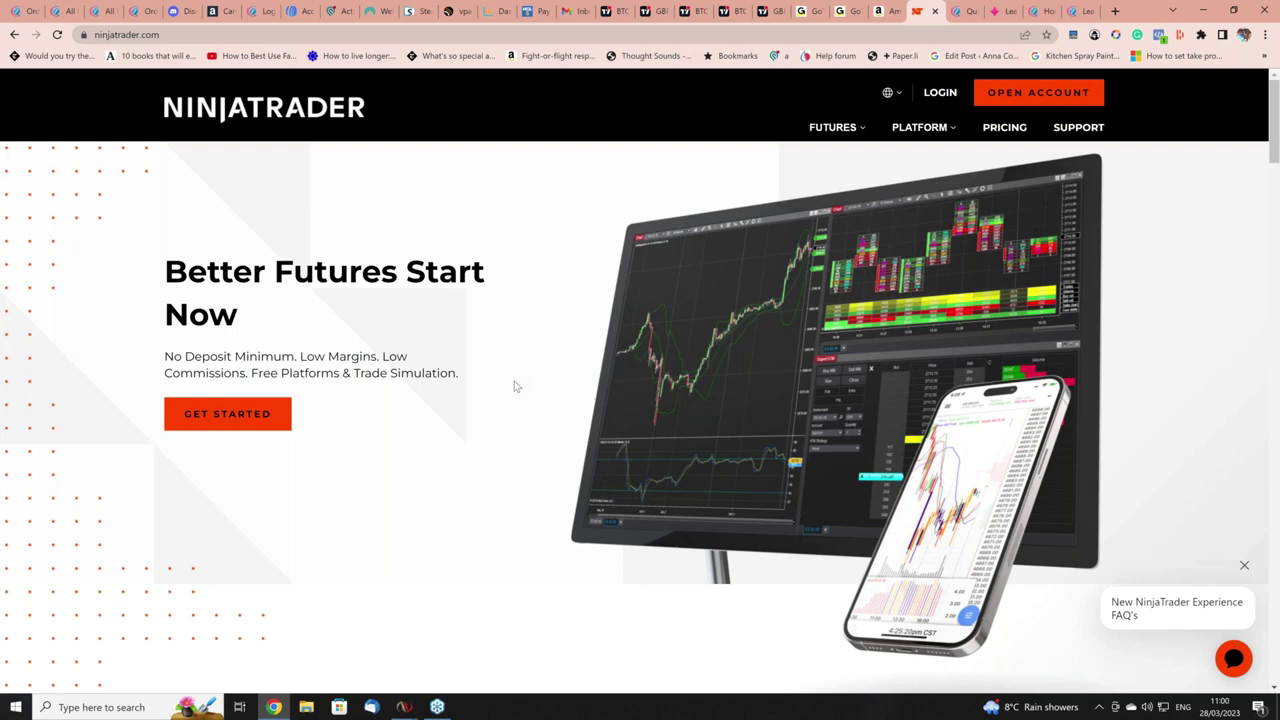
Look through the NinjaTrader home page down to the futures savings section and return to its beginning
scroll(515, 386, down, 5)
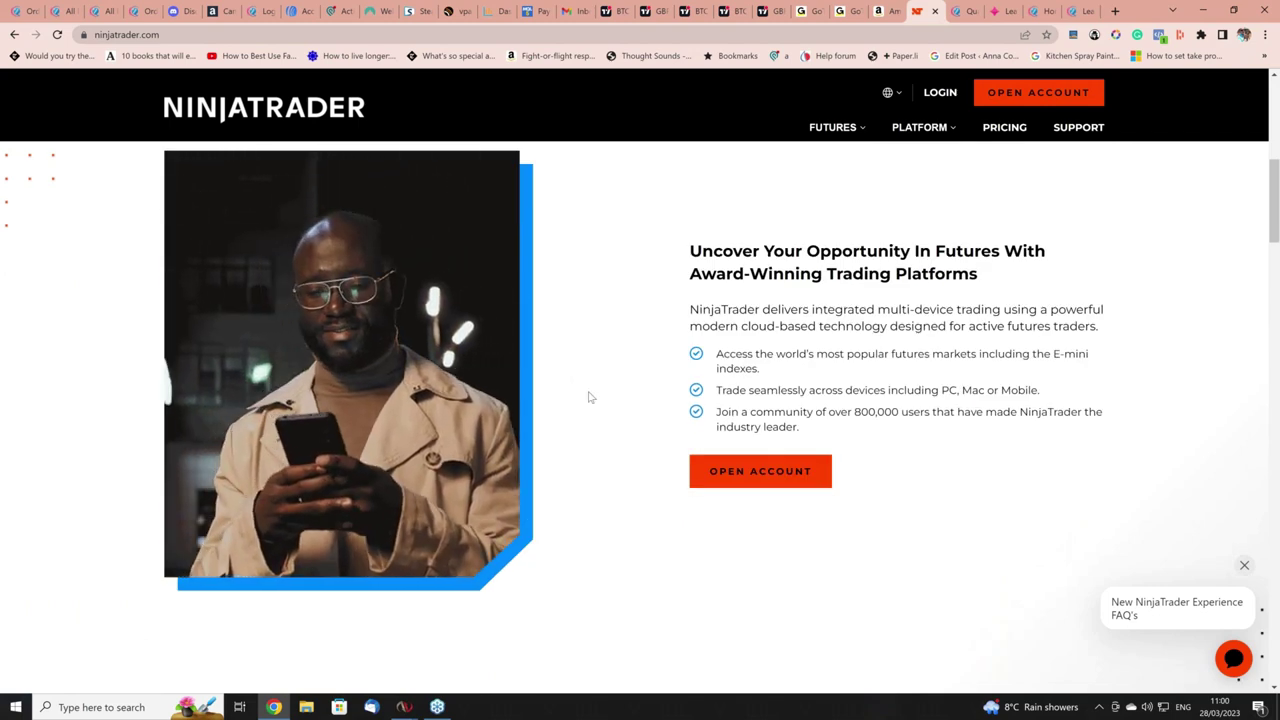
scroll(589, 400, down, 2)
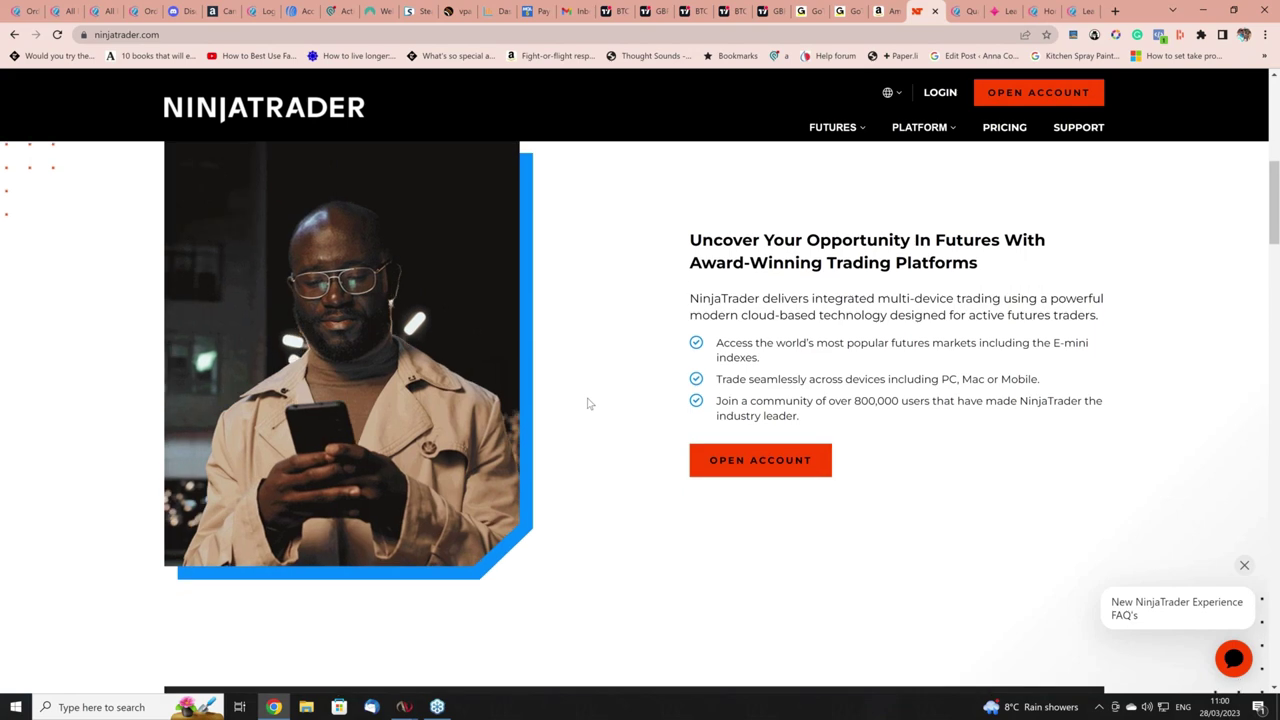
scroll(587, 407, down, 3)
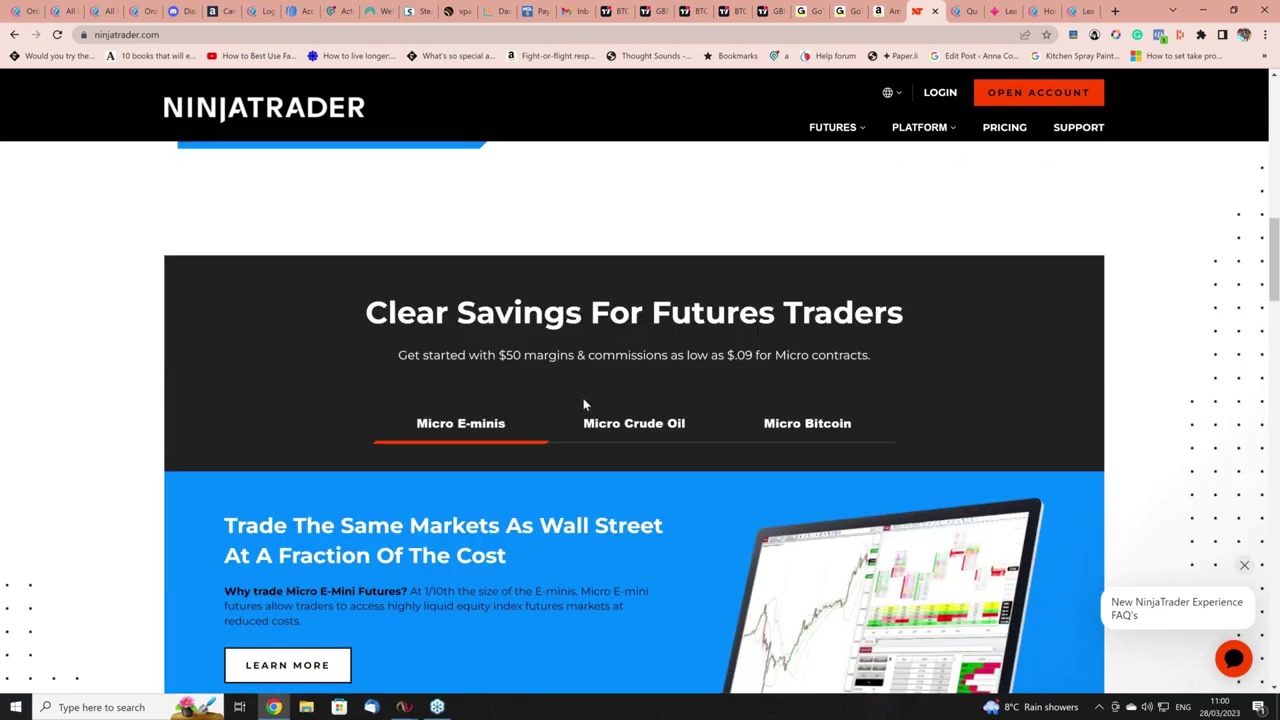
scroll(583, 397, down, 1)
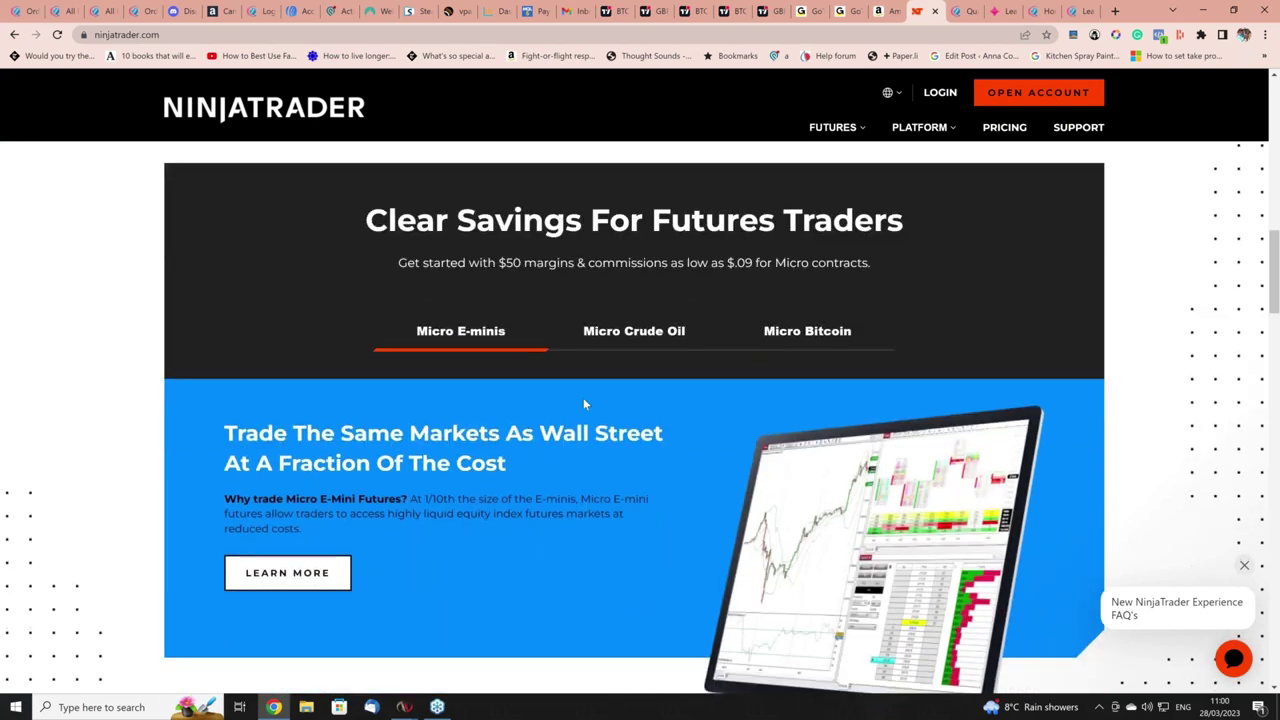
scroll(583, 397, down, 1)
scroll(585, 404, up, 1)
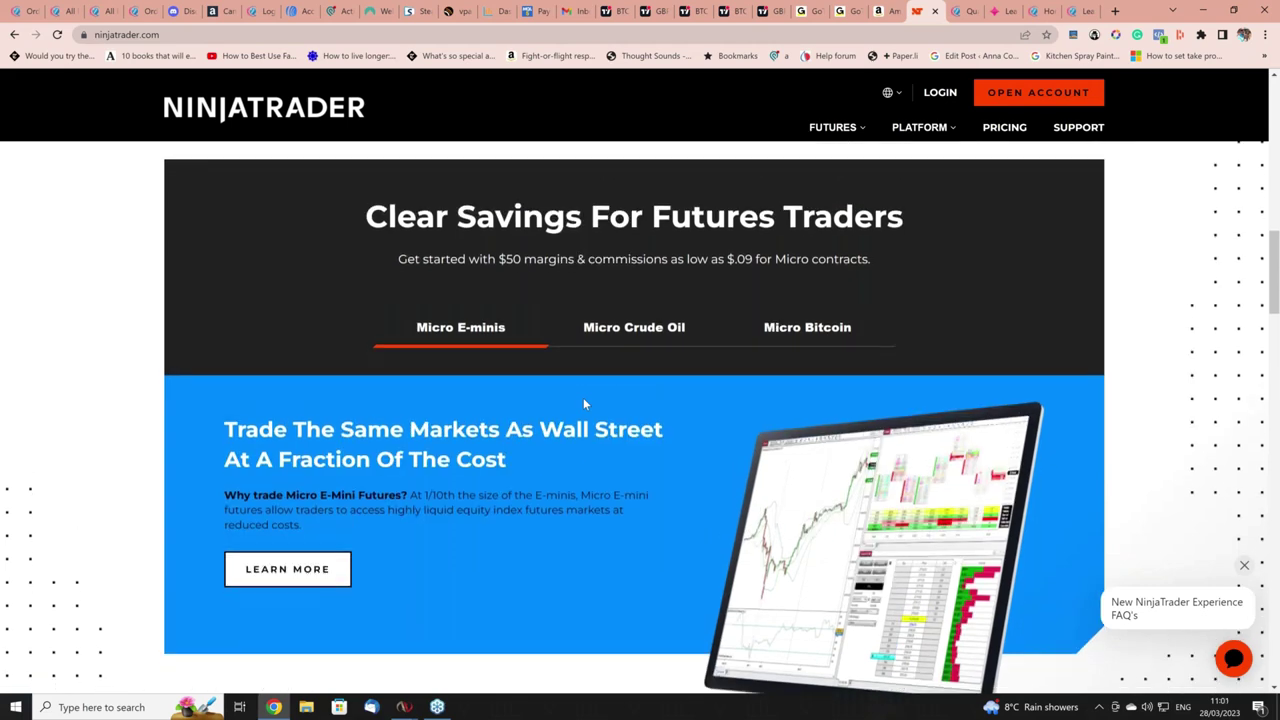
scroll(585, 402, up, 8)
scroll(585, 402, up, 4)
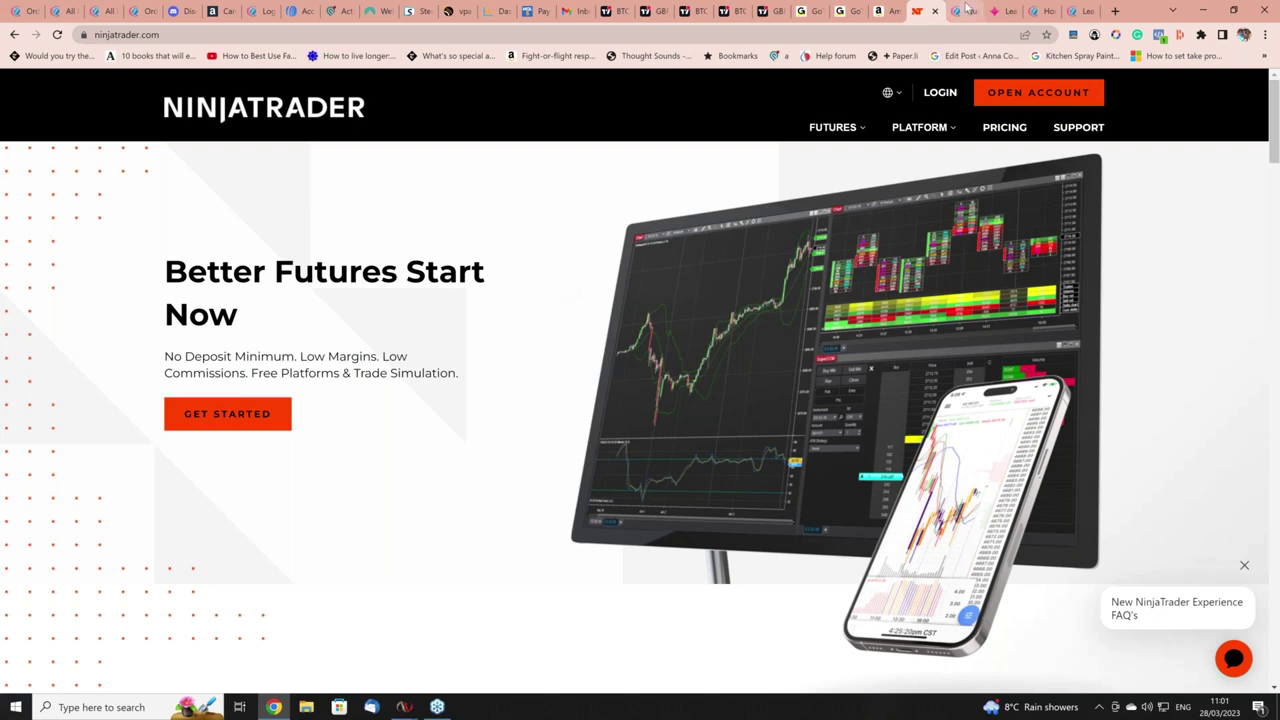
View the indicator platforms on quantumtrading.com, and look through annacoulling.com down to its blog posts and book box sets
click(966, 10)
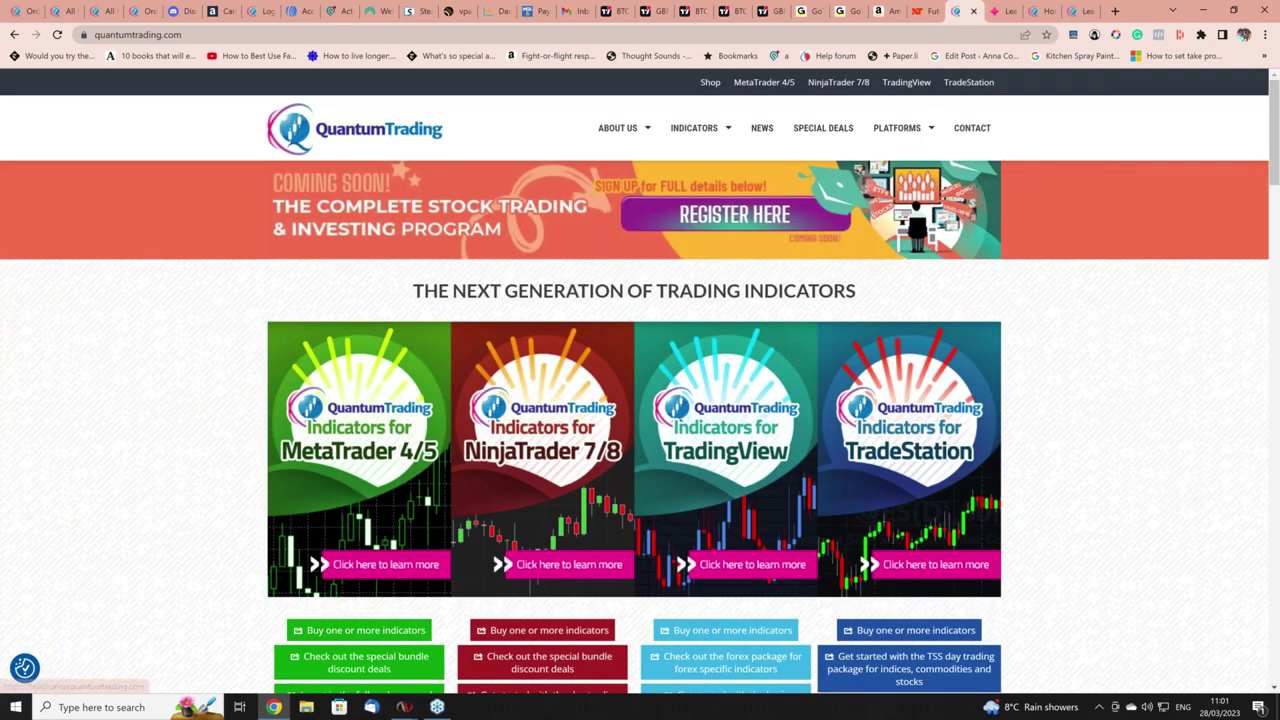
mouse_move(1003, 387)
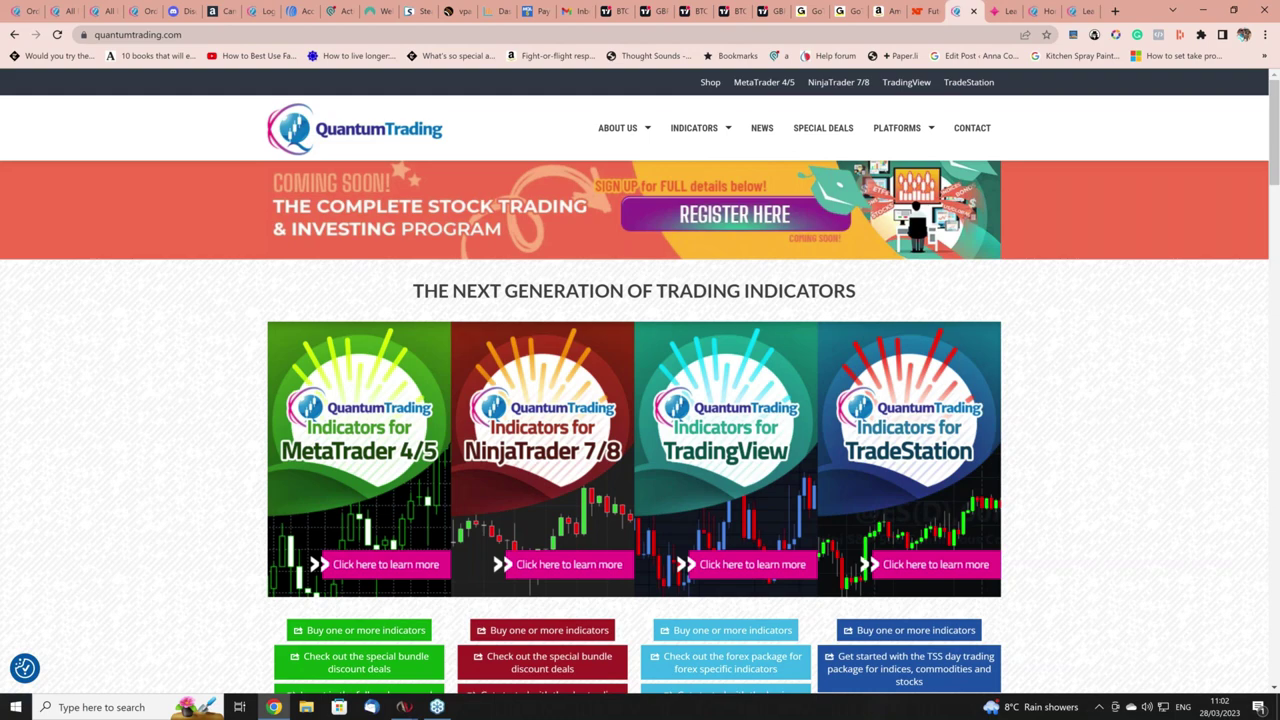
click(1004, 10)
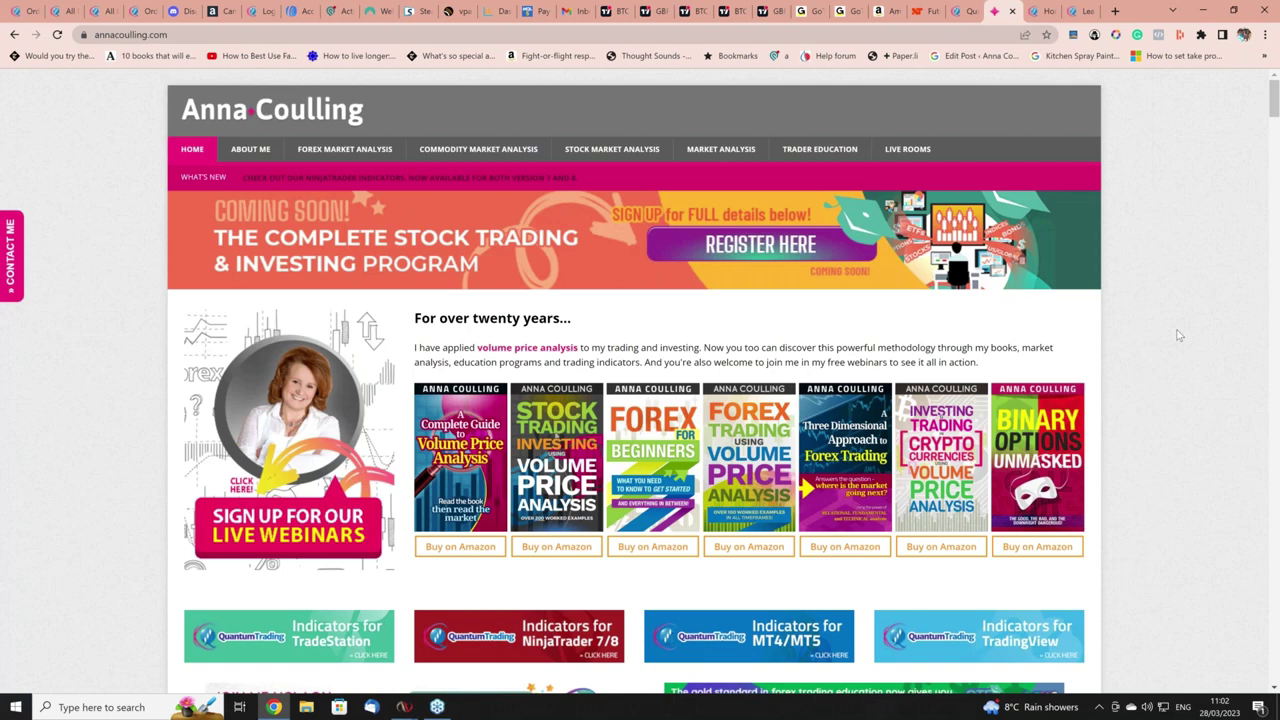
scroll(1179, 355, down, 1)
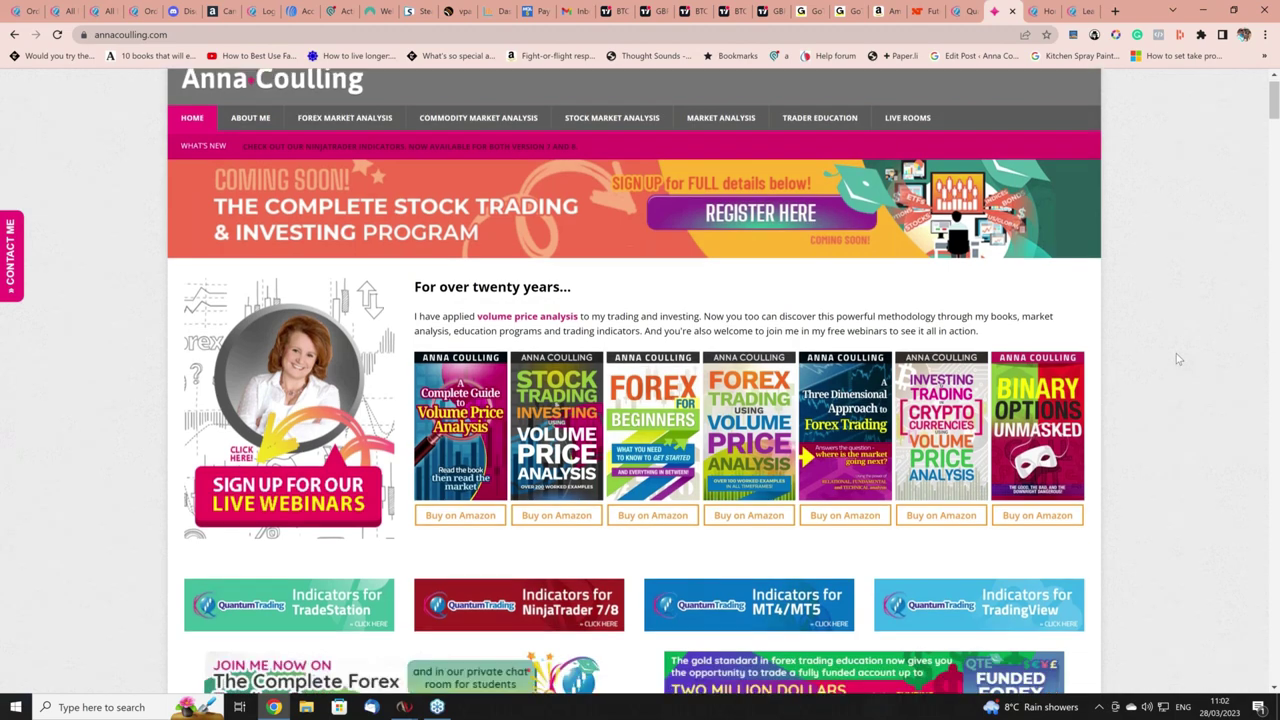
scroll(1176, 353, down, 6)
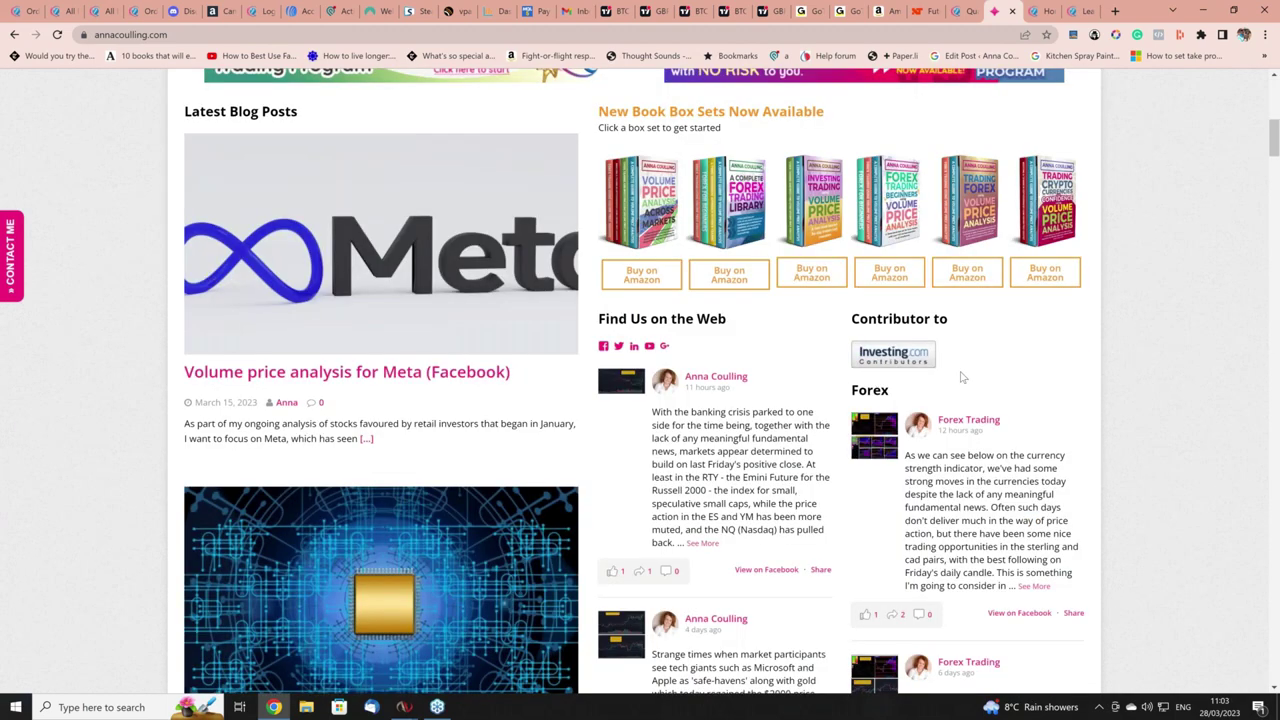
Look through the blog posts and social media feeds on annacoulling.com, down to the Stocks section, and return to the page's beginning
scroll(962, 377, up, 1)
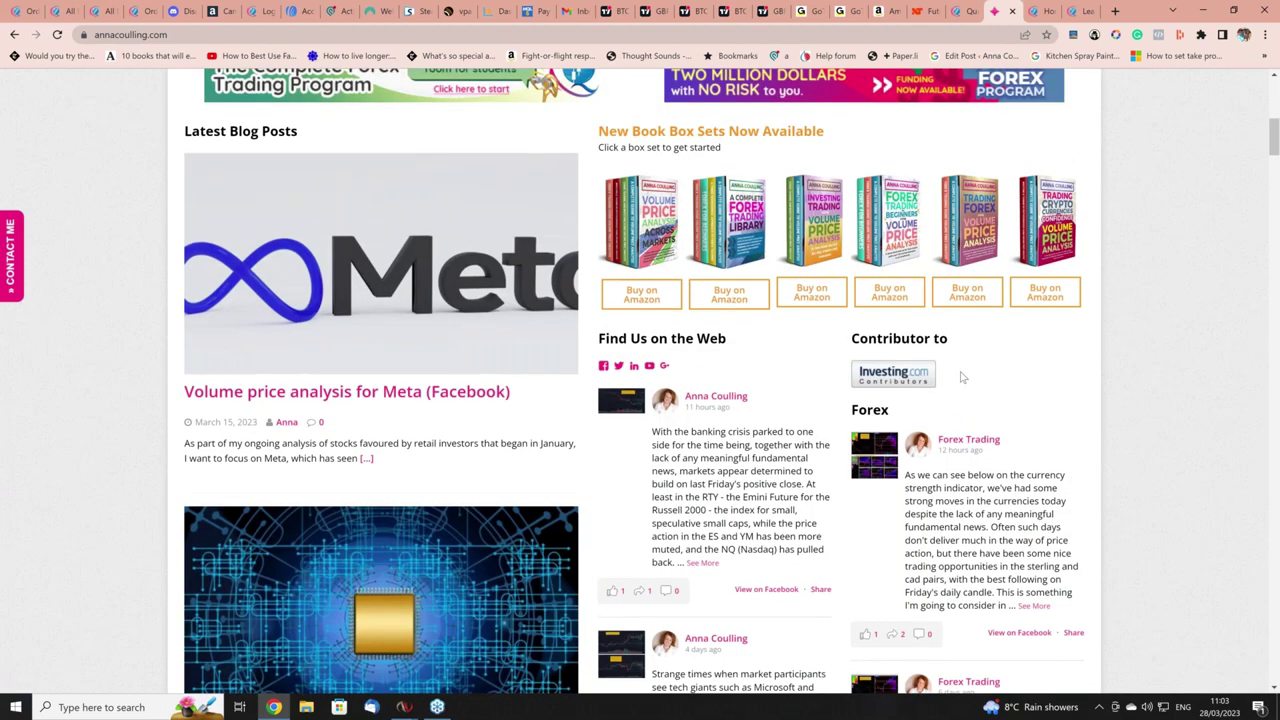
scroll(962, 377, down, 1)
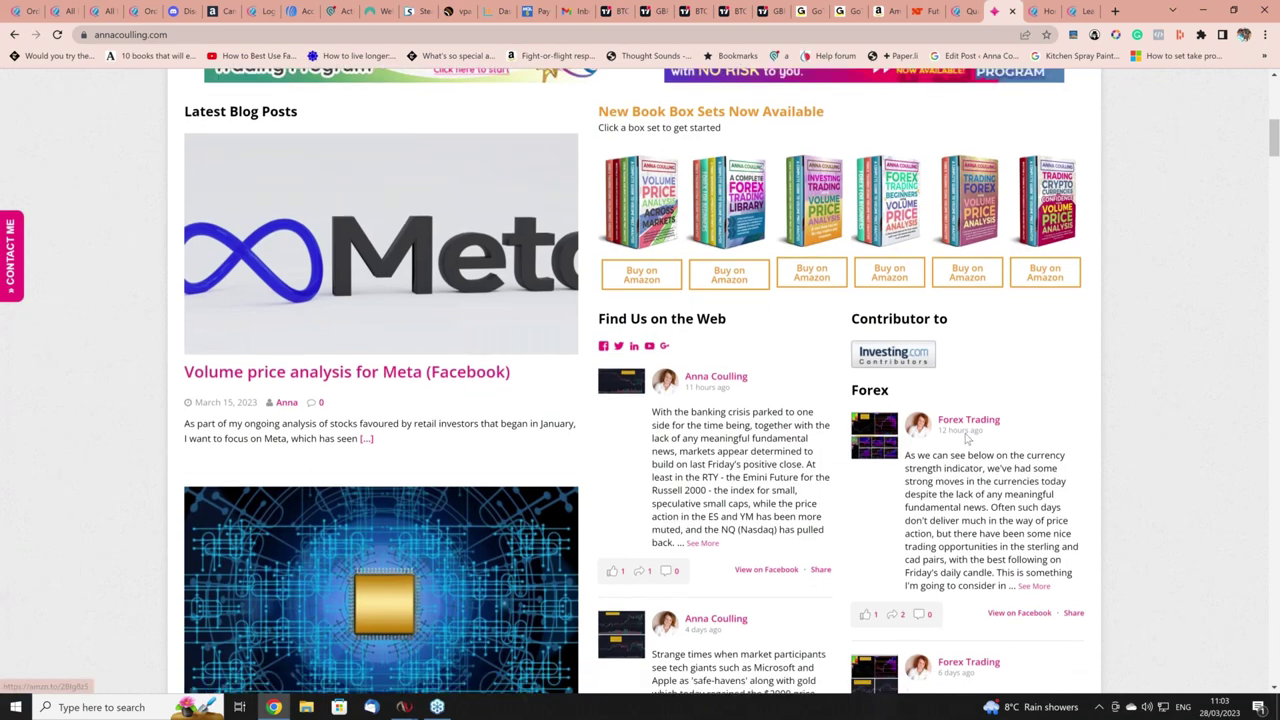
scroll(967, 438, down, 5)
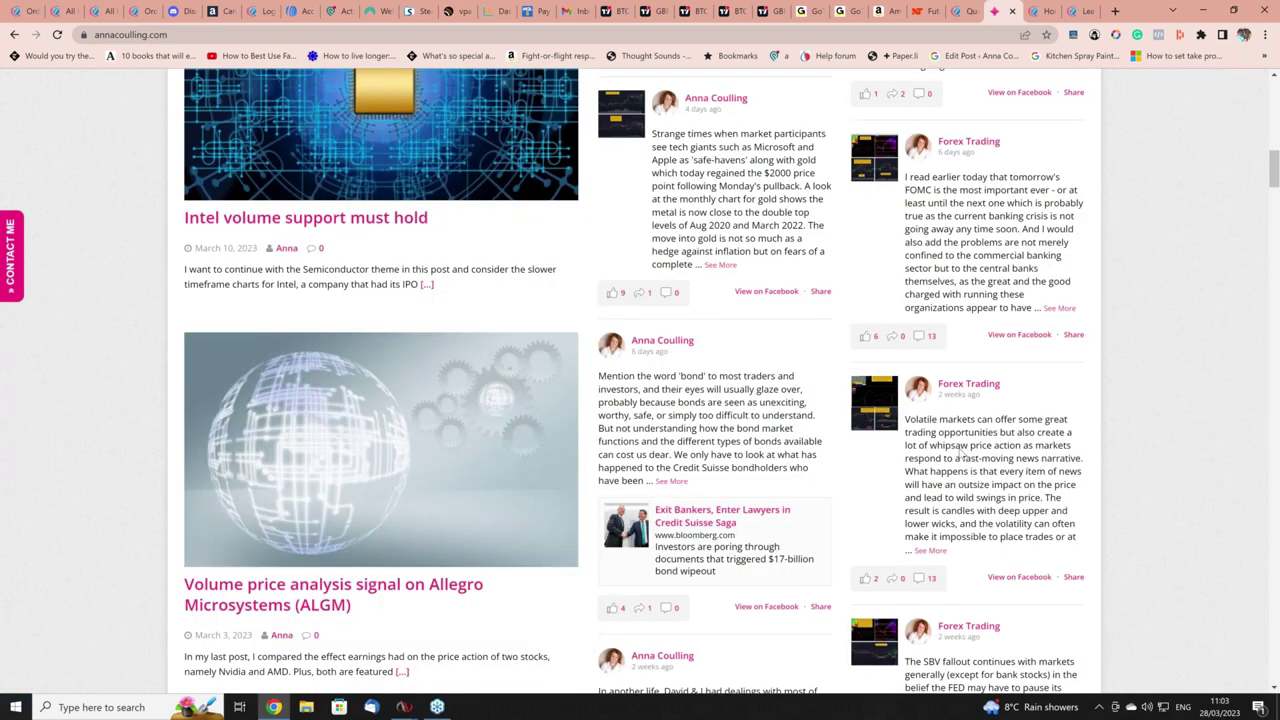
scroll(962, 455, down, 5)
scroll(957, 457, down, 3)
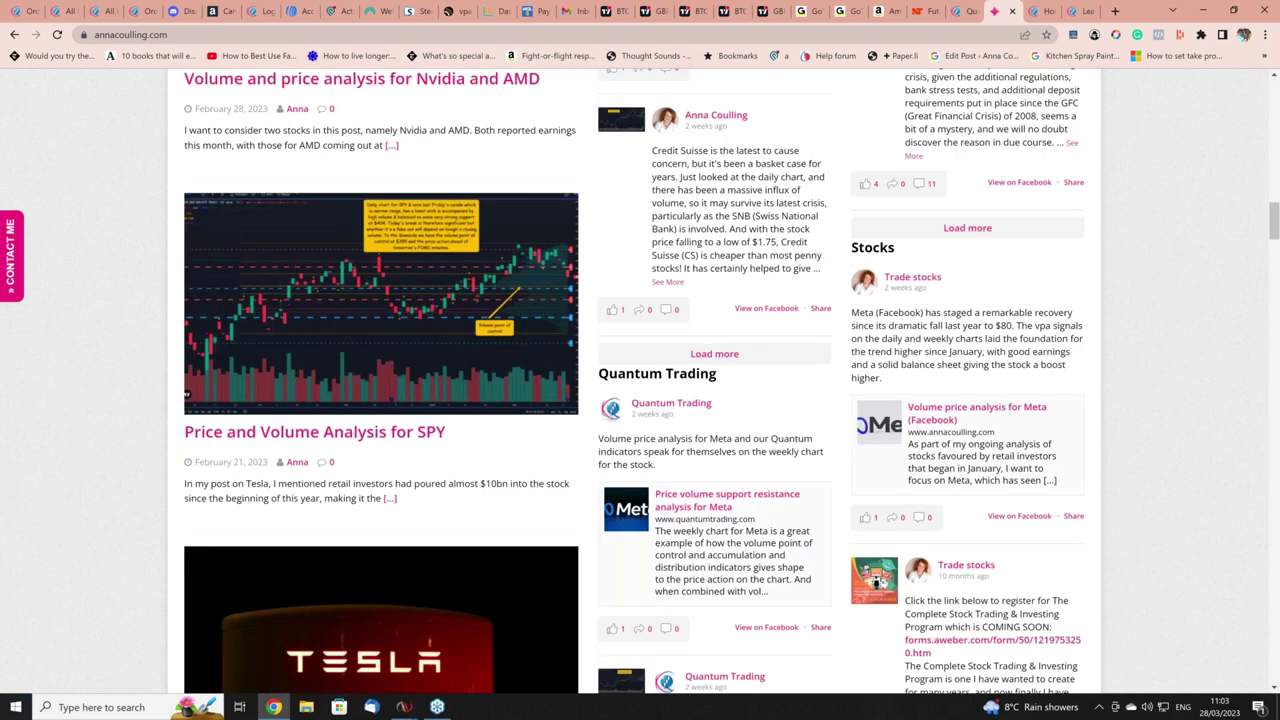
scroll(875, 582, up, 5)
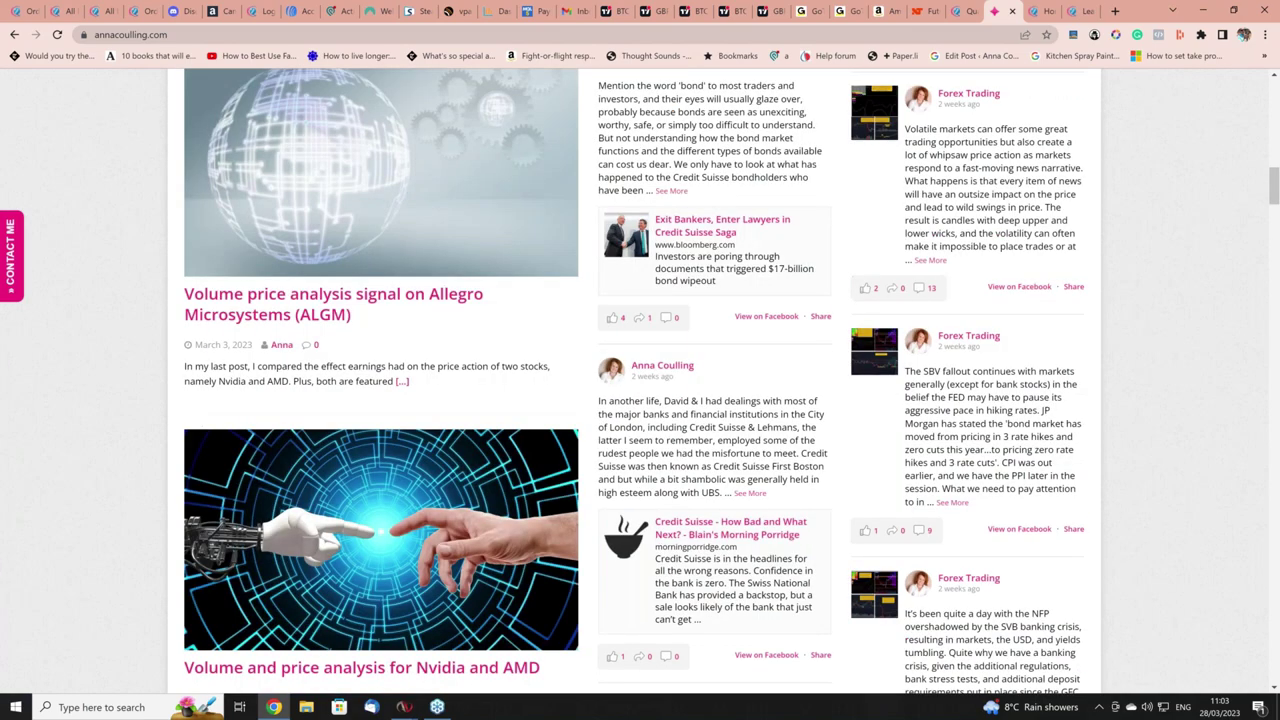
scroll(635, 361, up, 7)
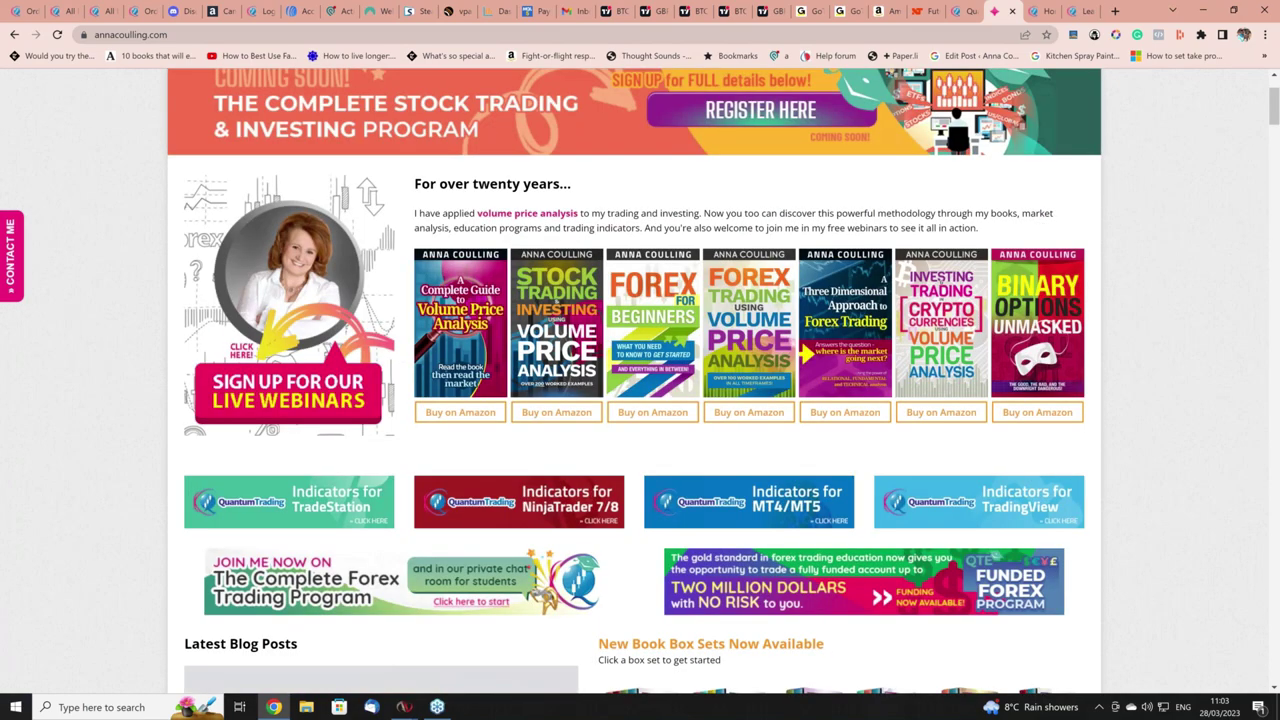
scroll(635, 361, up, 2)
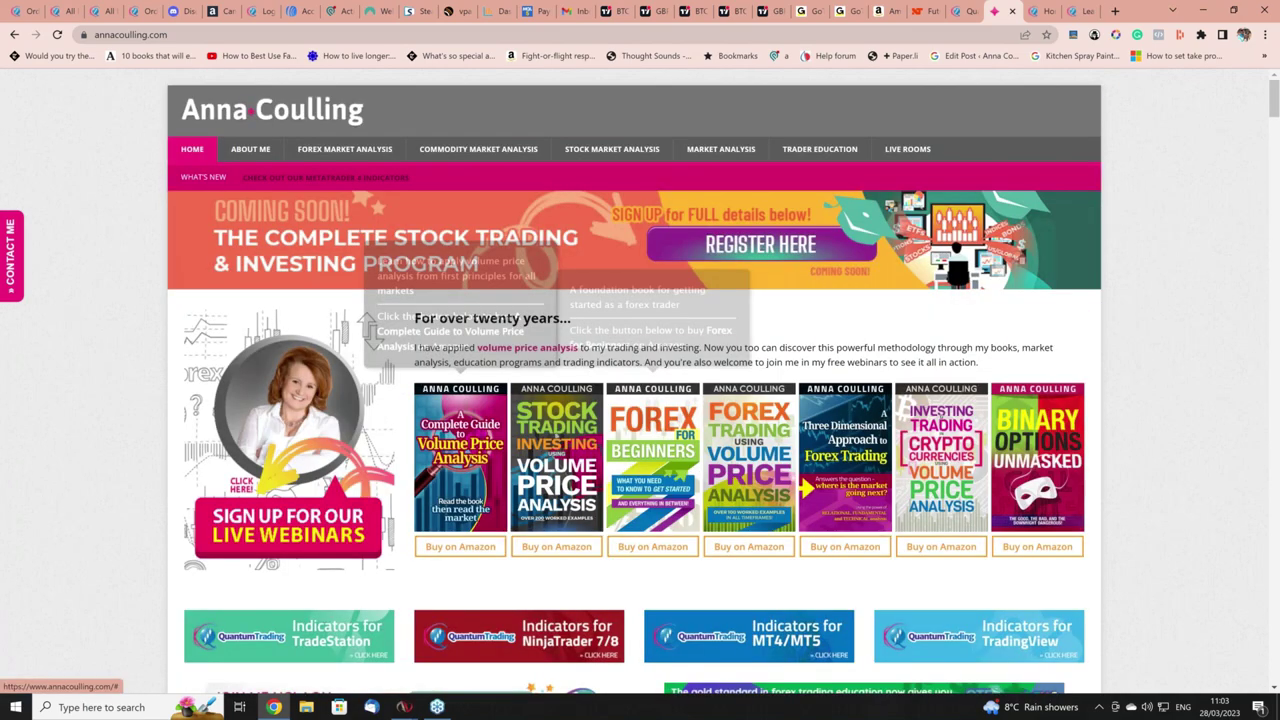
View the already open Amazon Best Sellers page for Investment Analysis & Strategy, covering the books ranked #1 to #8
click(885, 11)
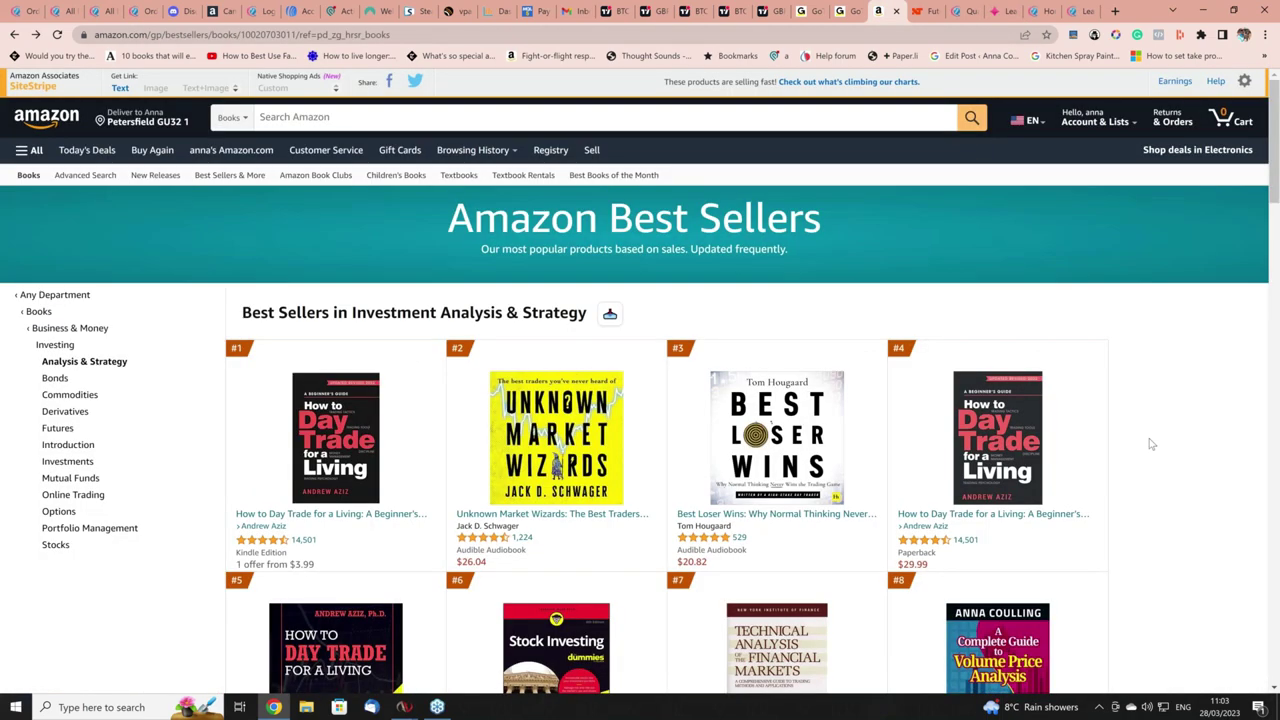
scroll(1151, 444, down, 1)
scroll(1151, 444, down, 2)
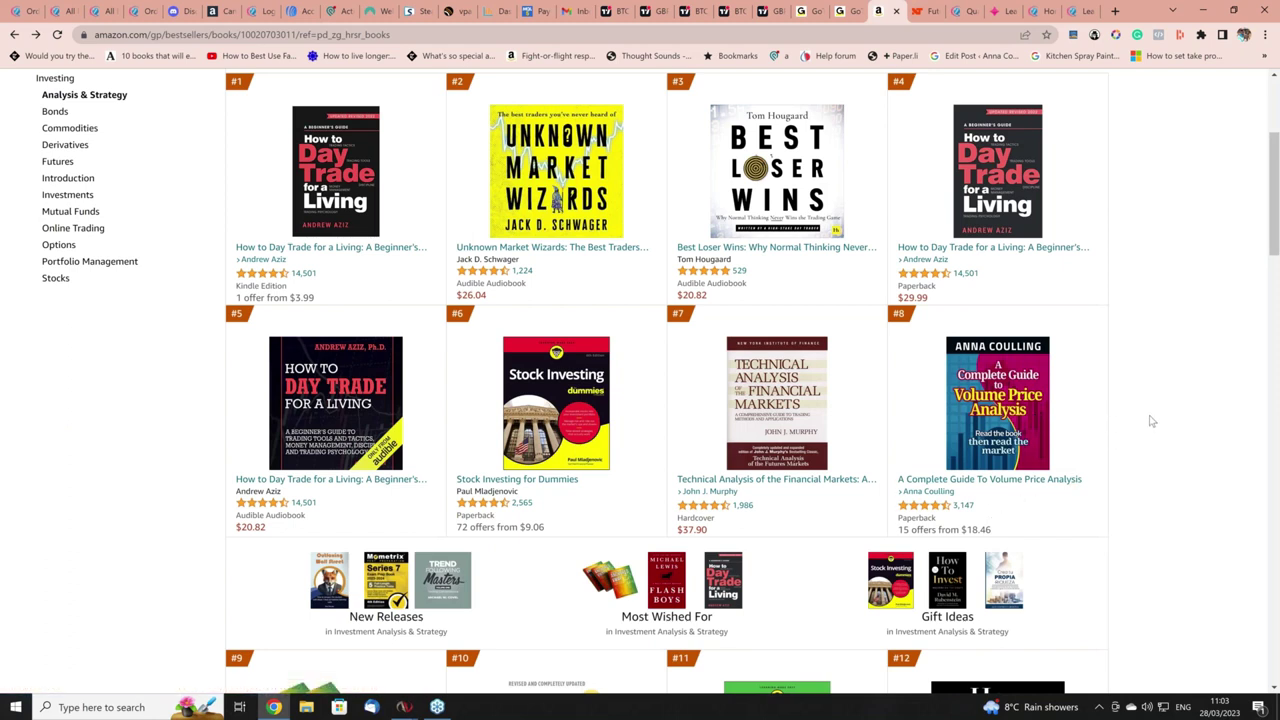
scroll(1151, 421, up, 1)
scroll(1151, 421, up, 3)
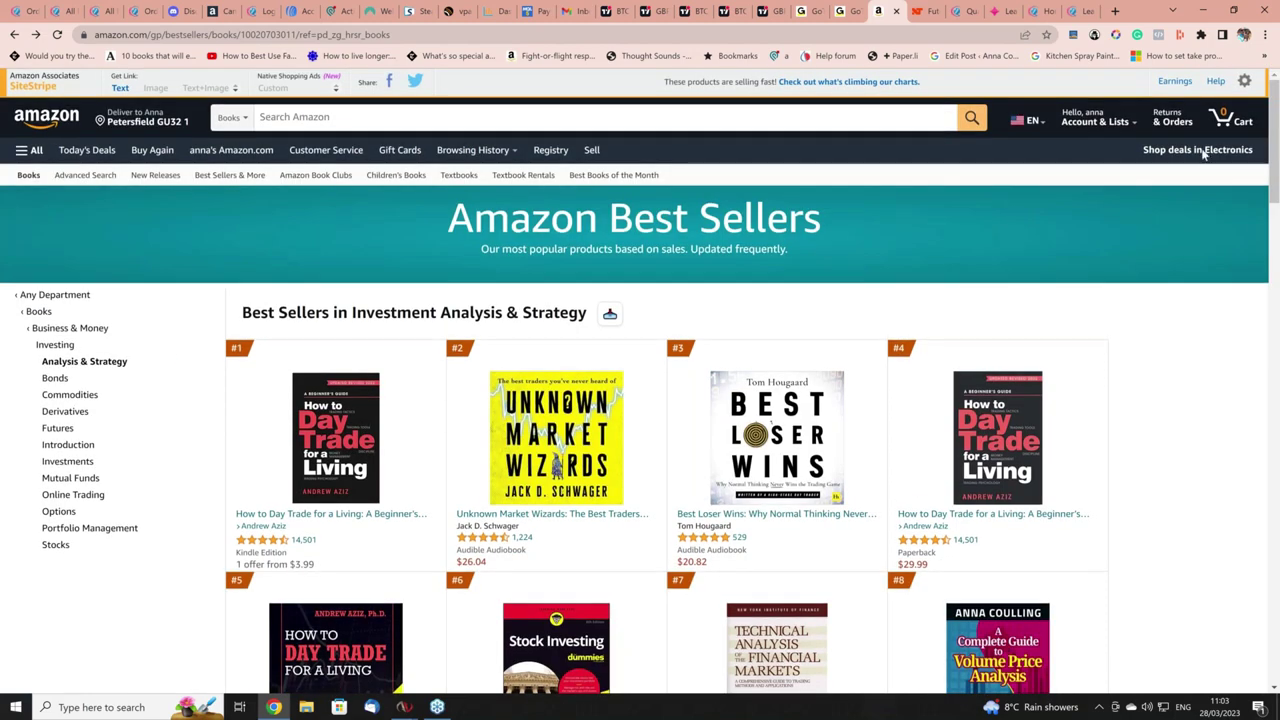
Go back to the open annacoulling.com home page and view its books and indicator banners
mouse_move(1008, 10)
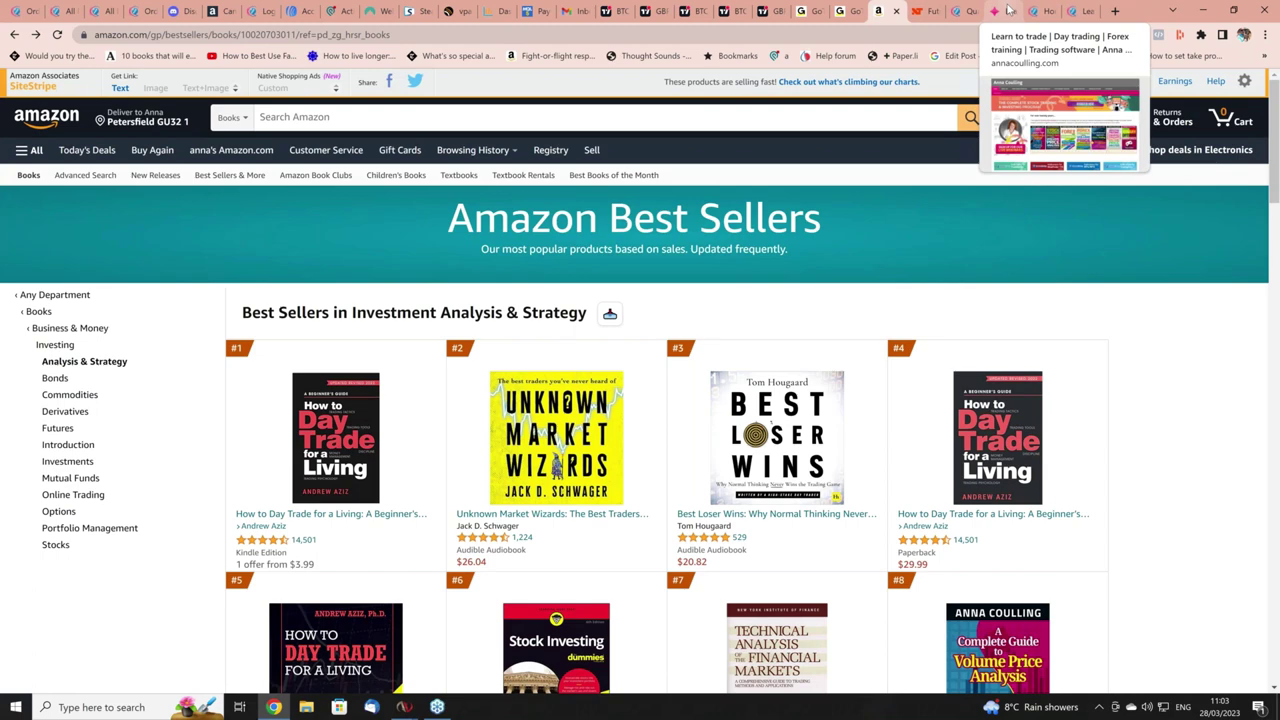
click(1008, 10)
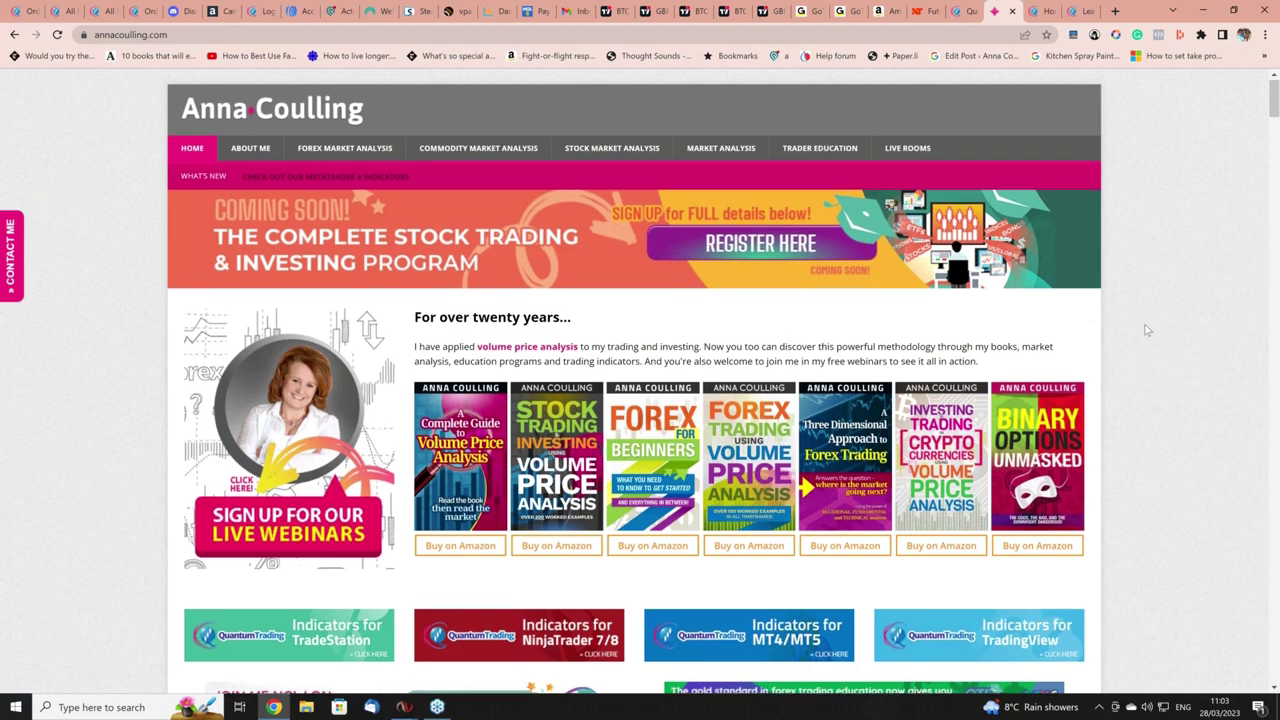
scroll(1147, 330, down, 1)
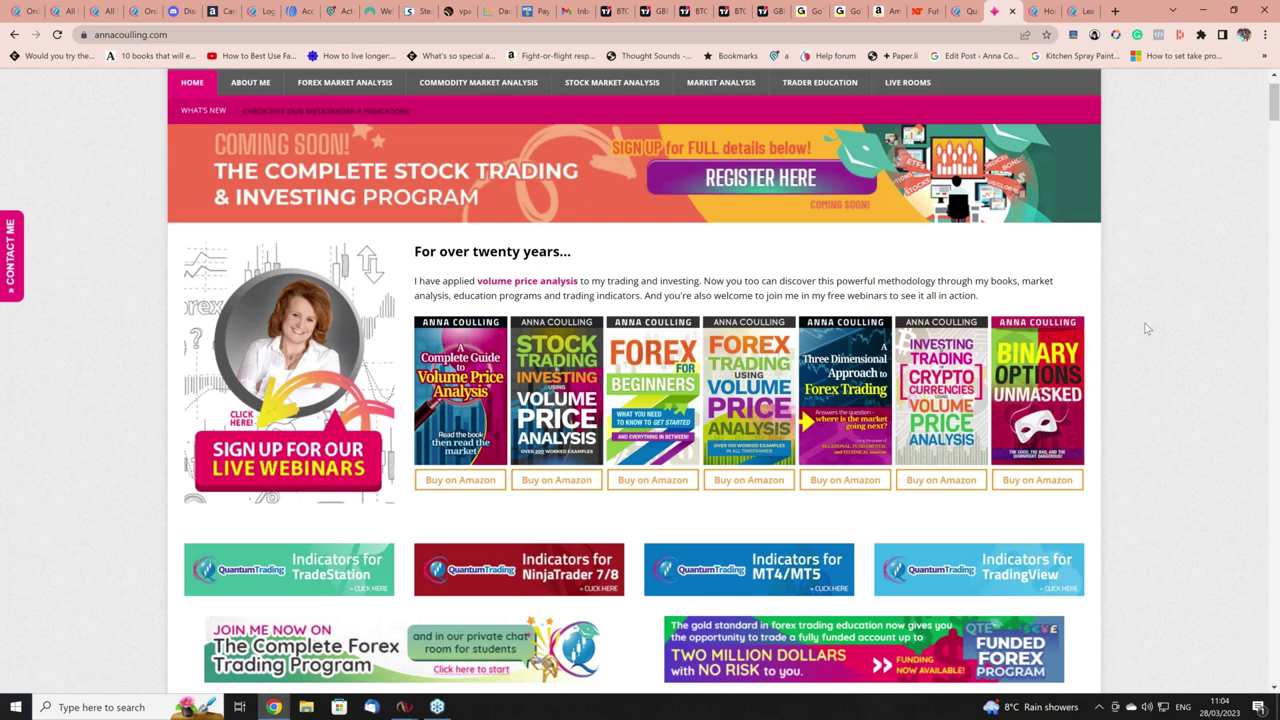
scroll(1147, 330, up, 1)
View the stock and forex trading programs and the Meet the Experts section on quantumtradingeducation.com's home-2023 page
click(1034, 10)
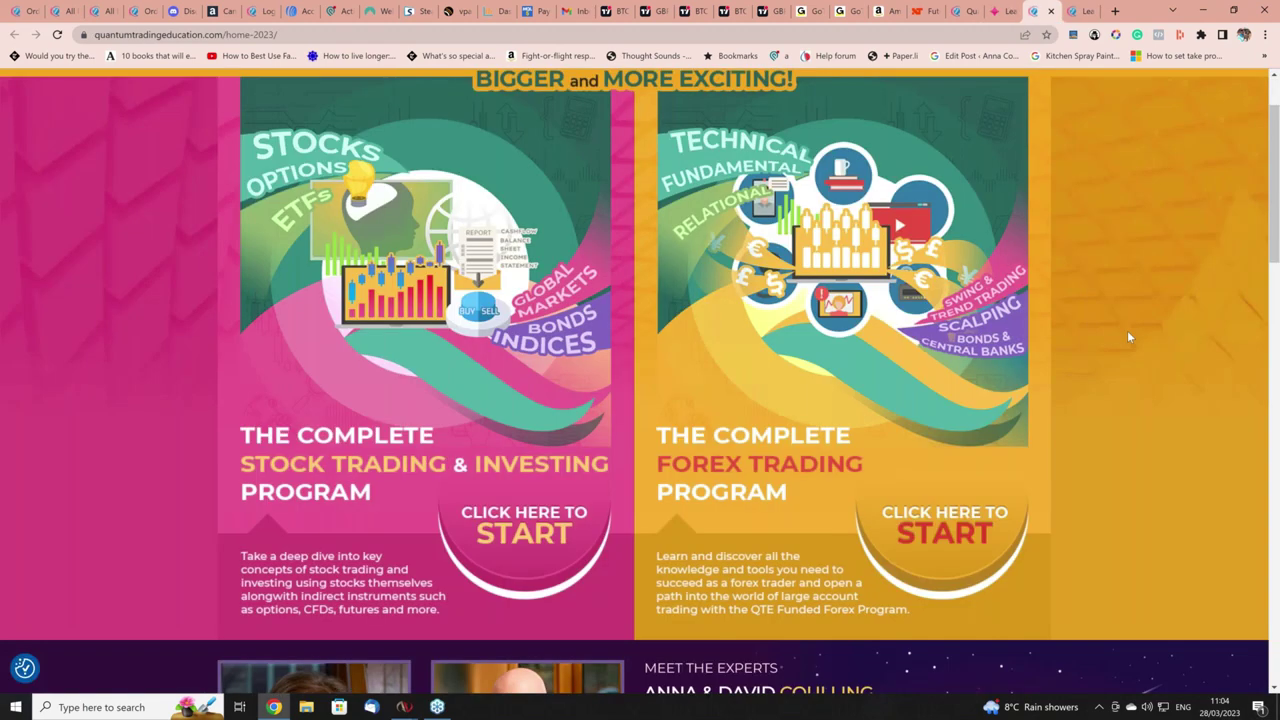
scroll(1128, 337, down, 2)
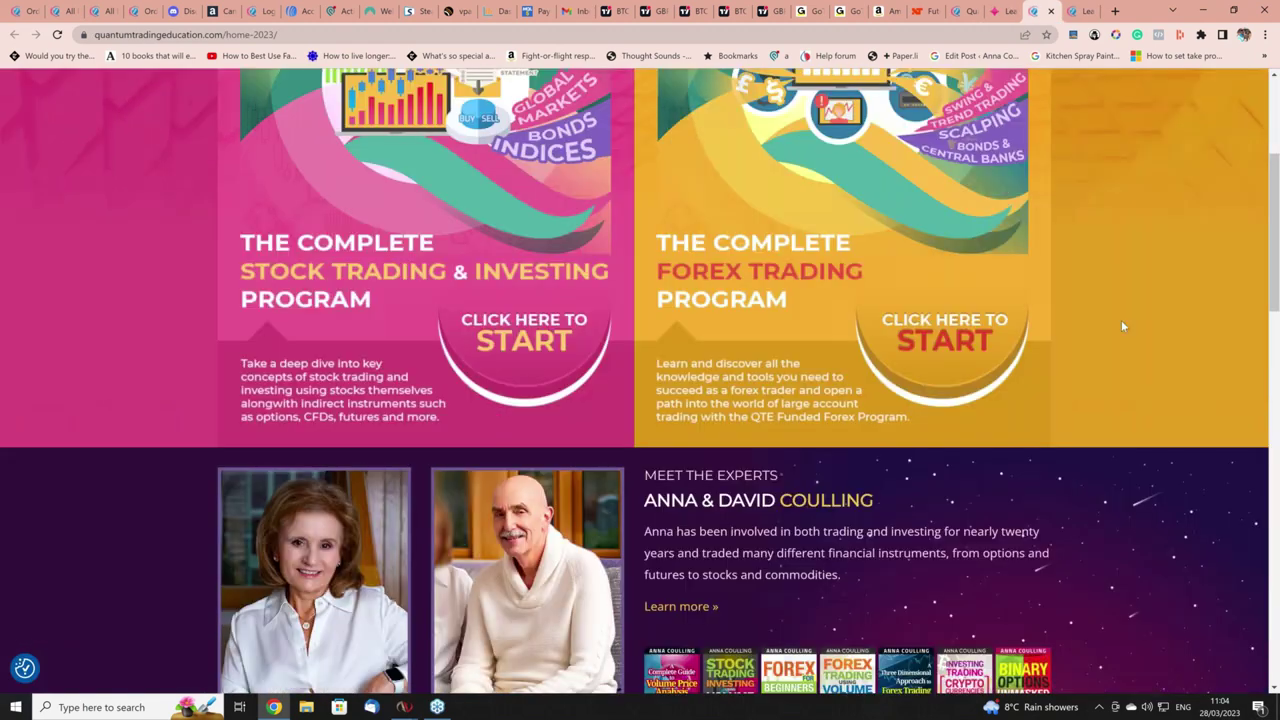
scroll(1121, 322, down, 2)
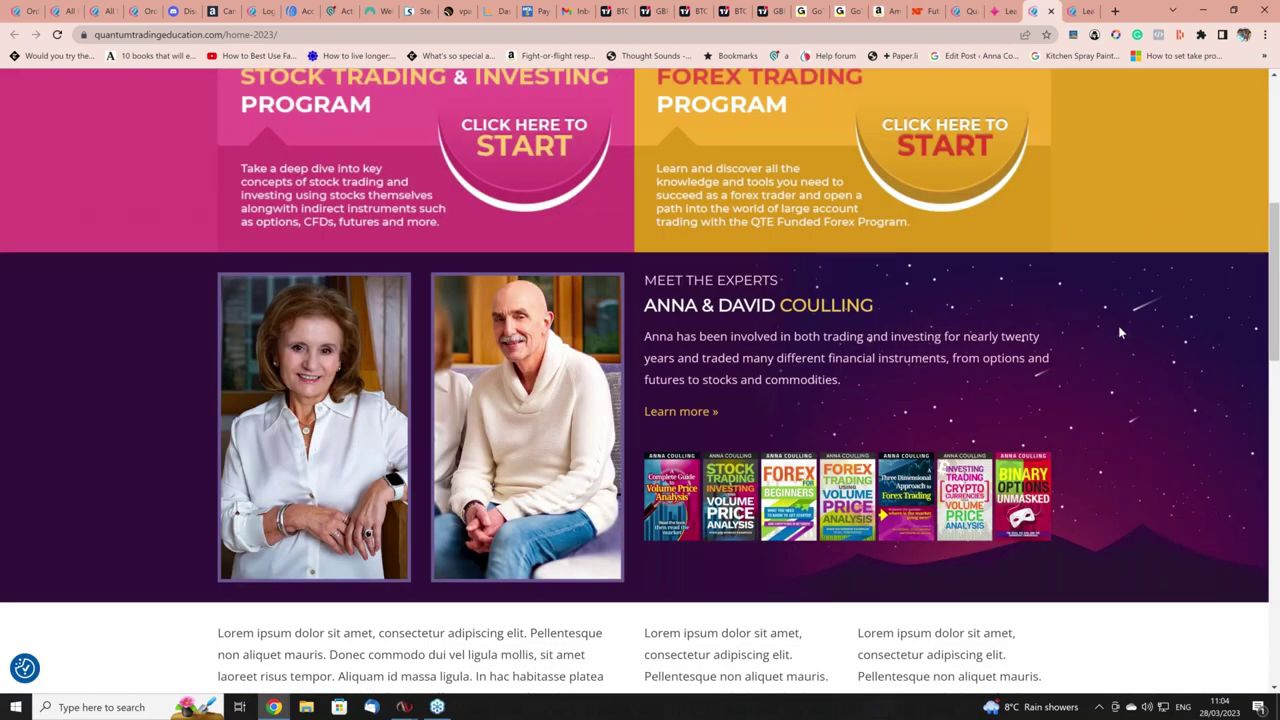
scroll(1118, 327, down, 2)
scroll(1118, 327, up, 3)
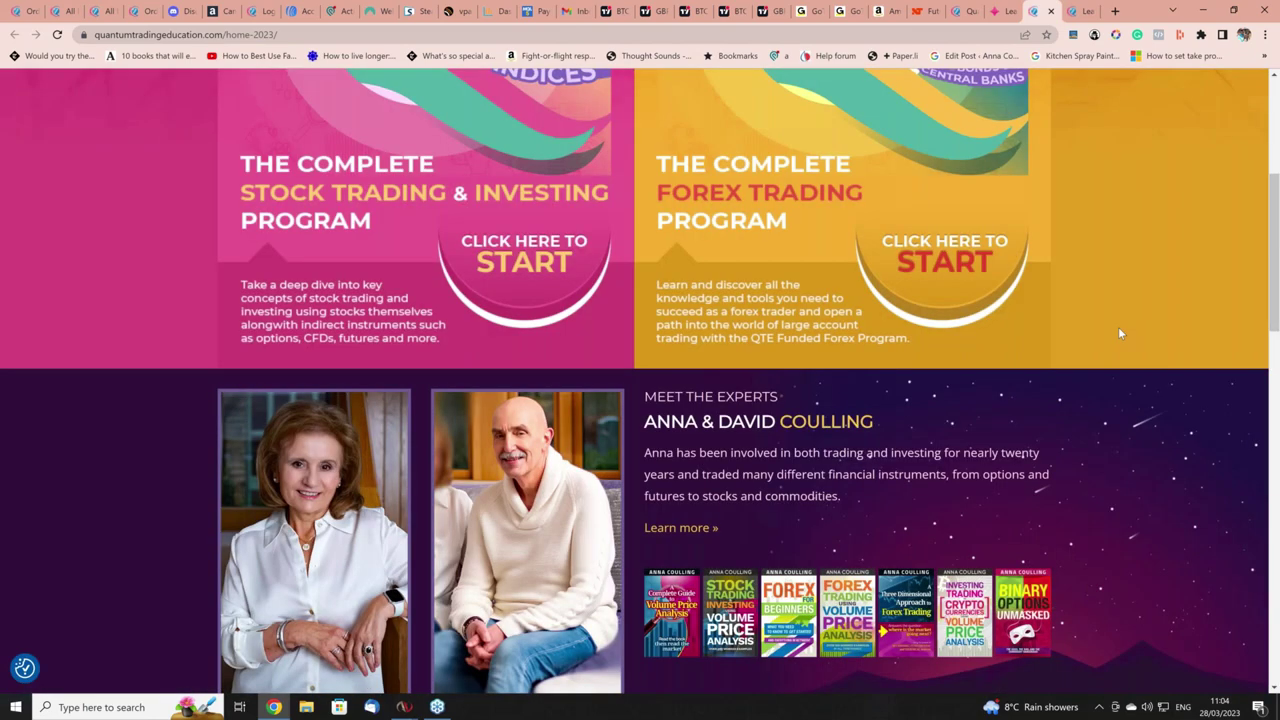
scroll(1118, 327, up, 1)
scroll(1118, 327, up, 3)
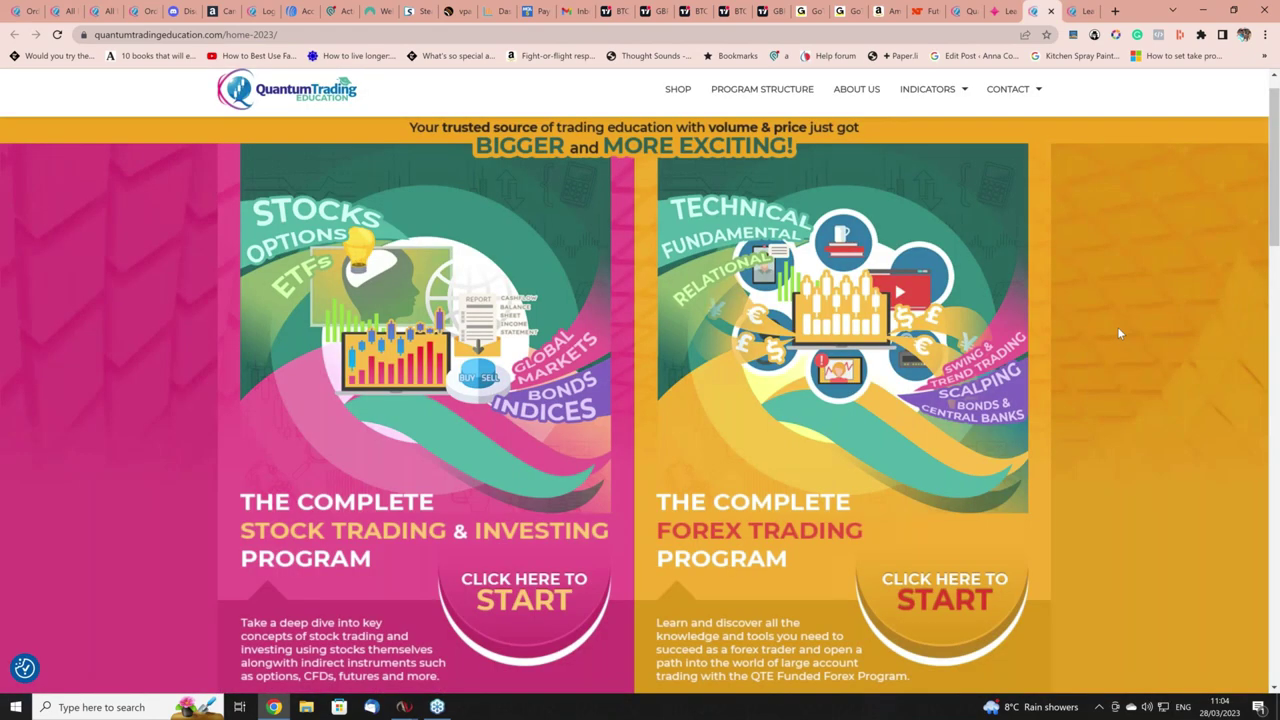
scroll(1117, 326, down, 1)
scroll(1114, 333, down, 1)
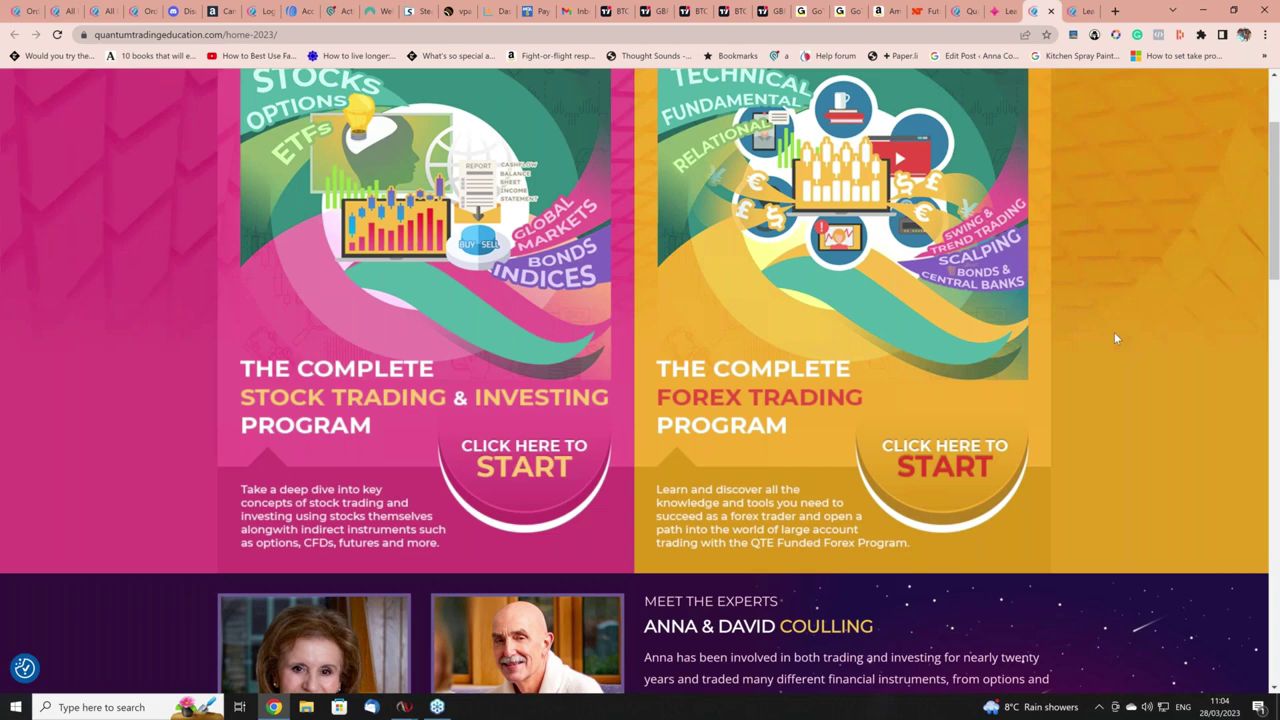
scroll(1110, 336, up, 1)
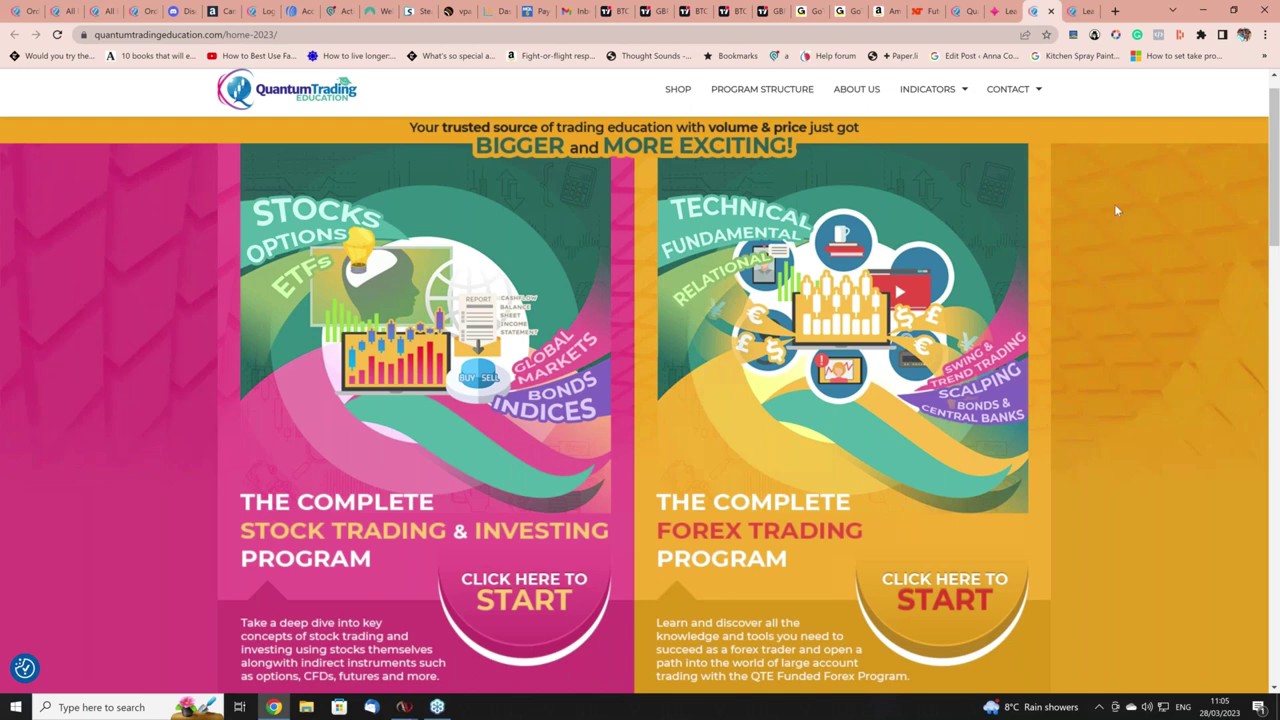
scroll(1117, 210, down, 1)
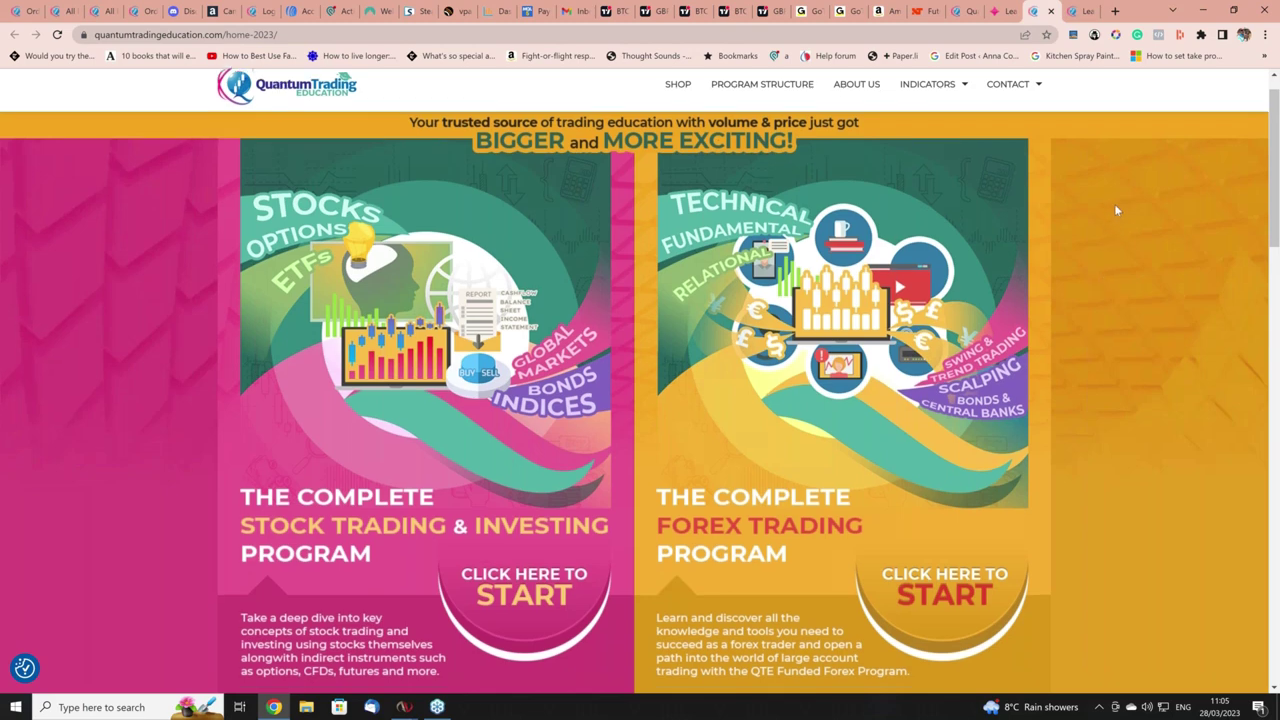
scroll(1117, 210, down, 1)
Open the QTE Funded Forex Program page from the quantumtradingeducation.com home page and look through it down to the joining options
click(1088, 12)
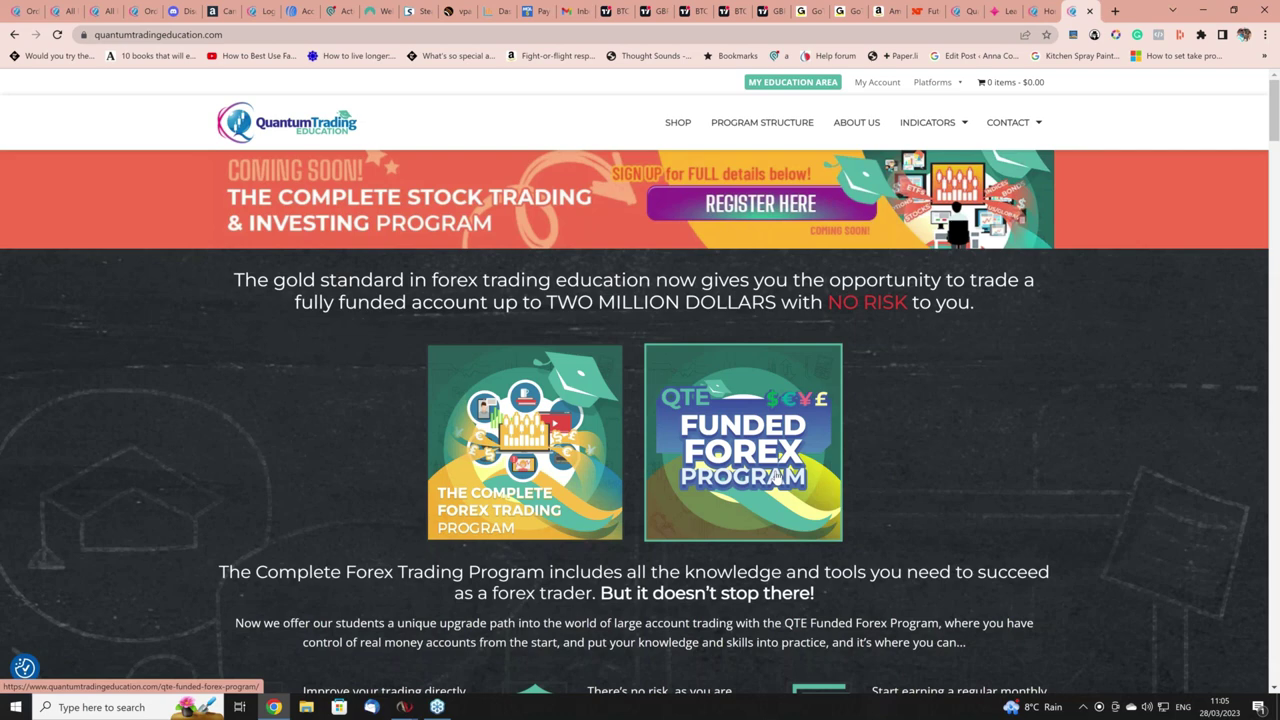
click(776, 476)
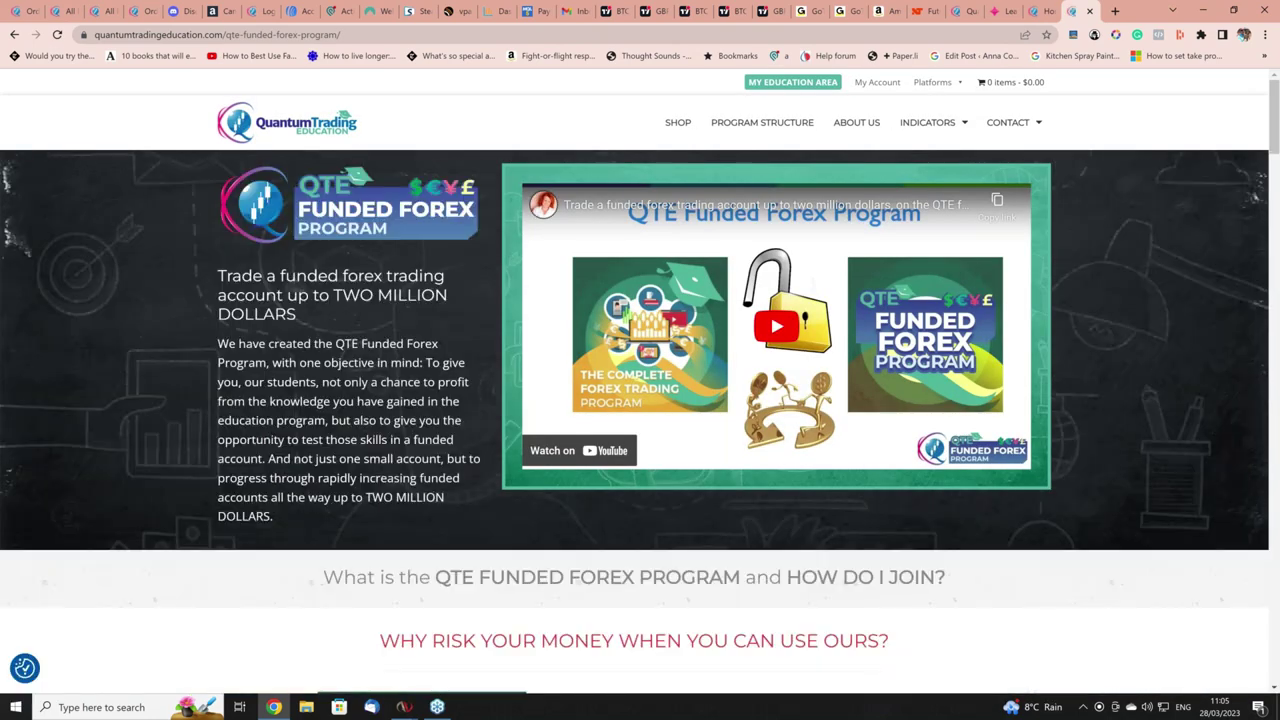
scroll(779, 466, down, 3)
scroll(760, 430, down, 2)
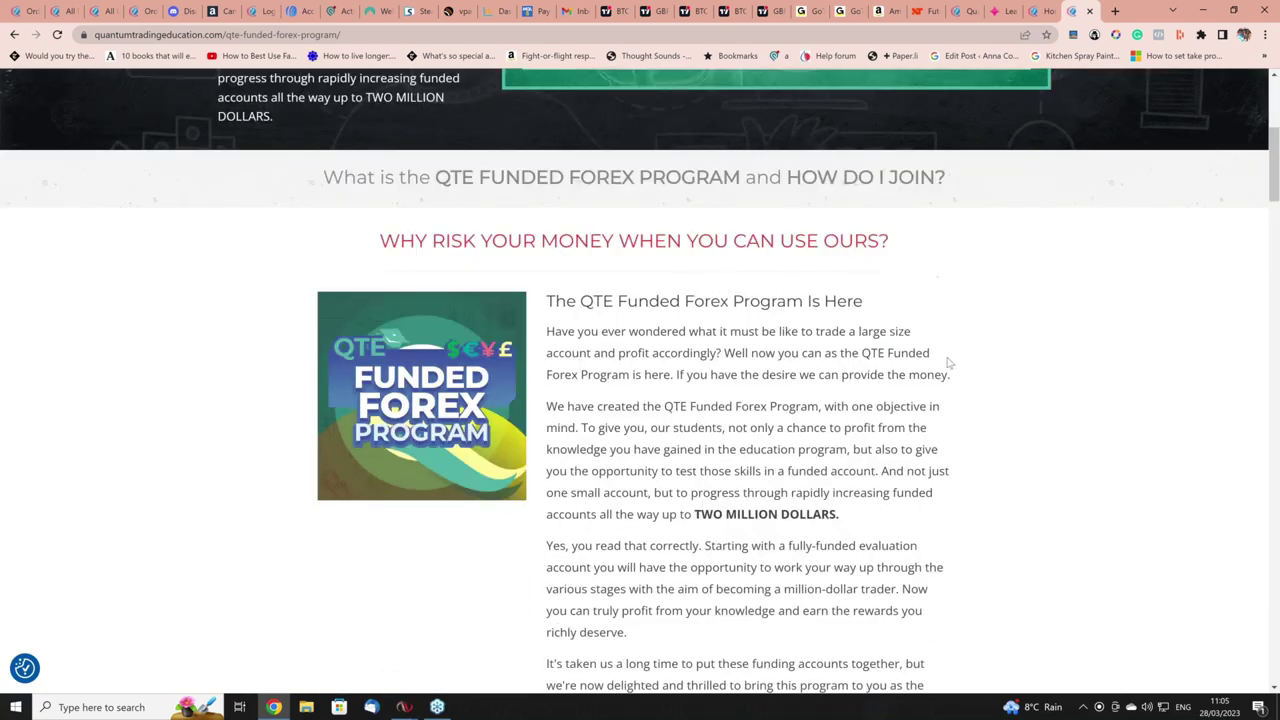
scroll(975, 358, down, 12)
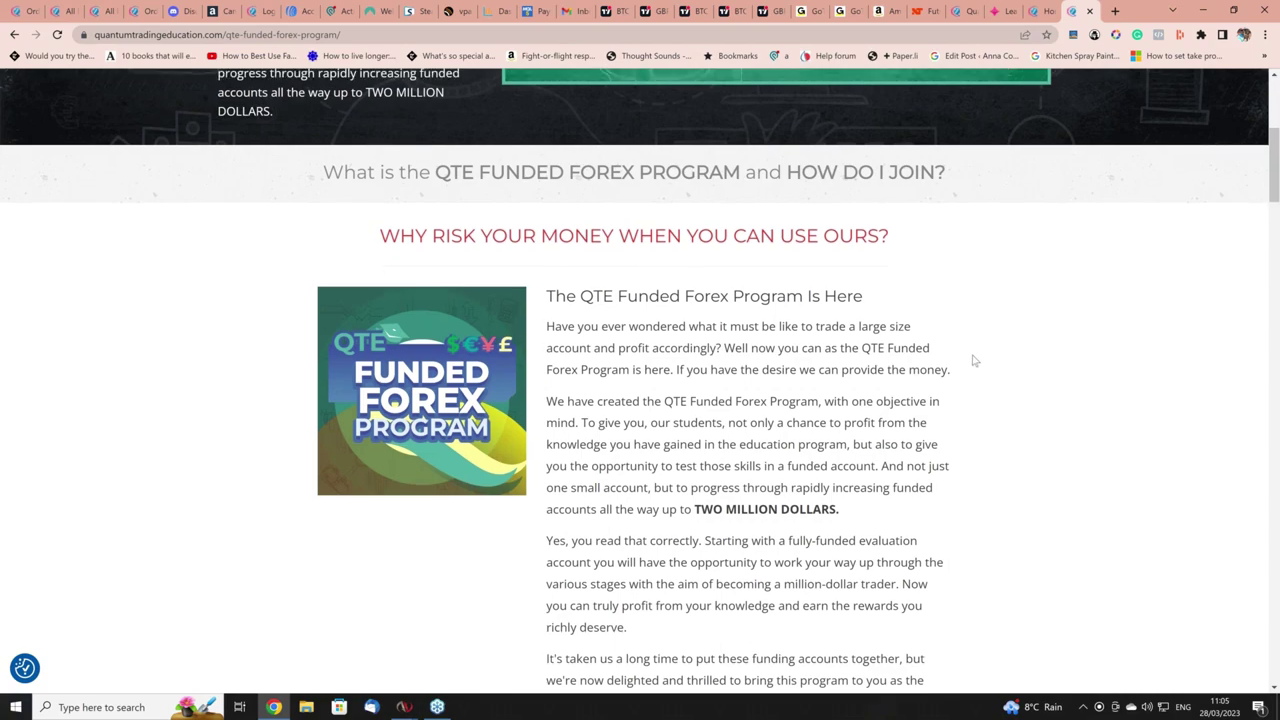
scroll(983, 394, down, 10)
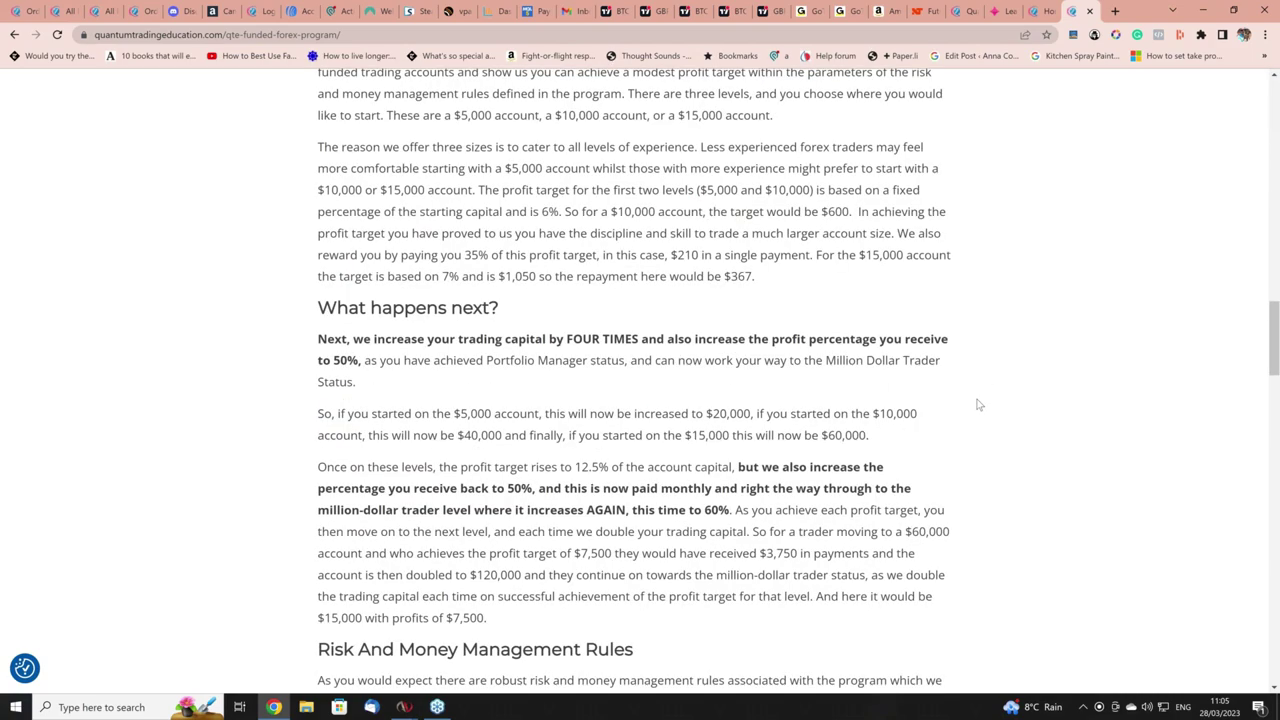
scroll(950, 404, down, 8)
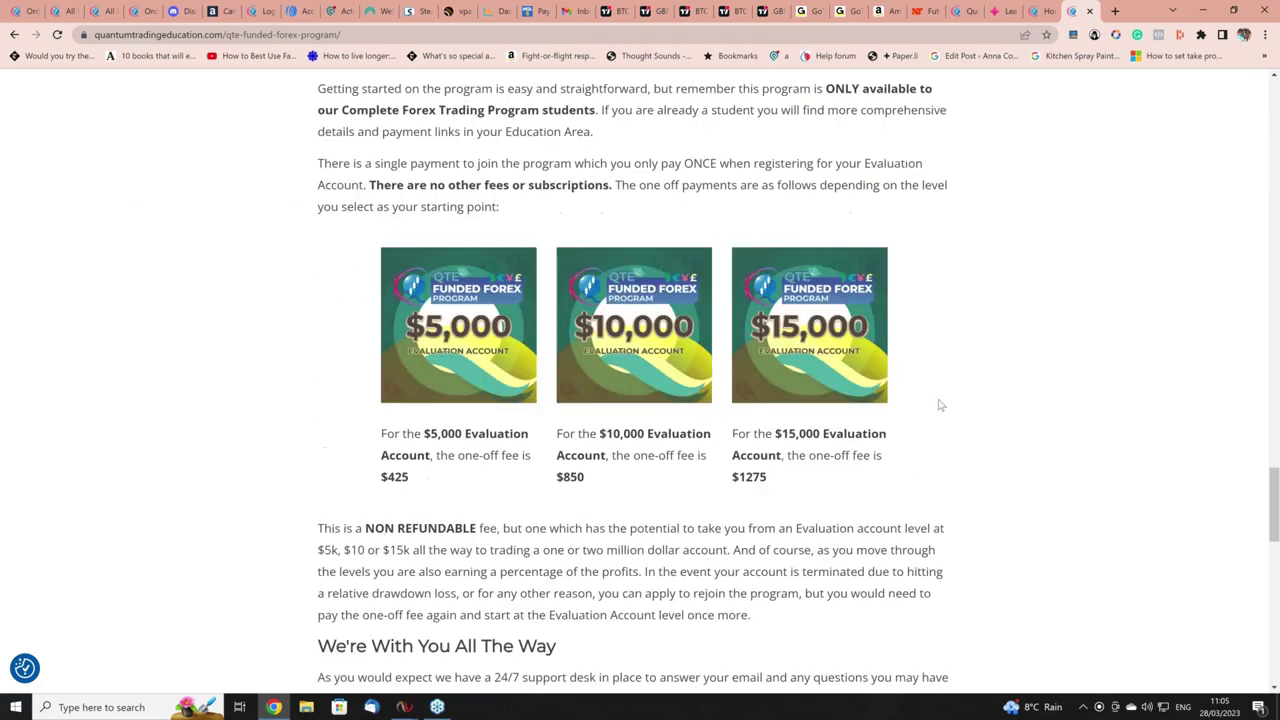
scroll(938, 401, down, 6)
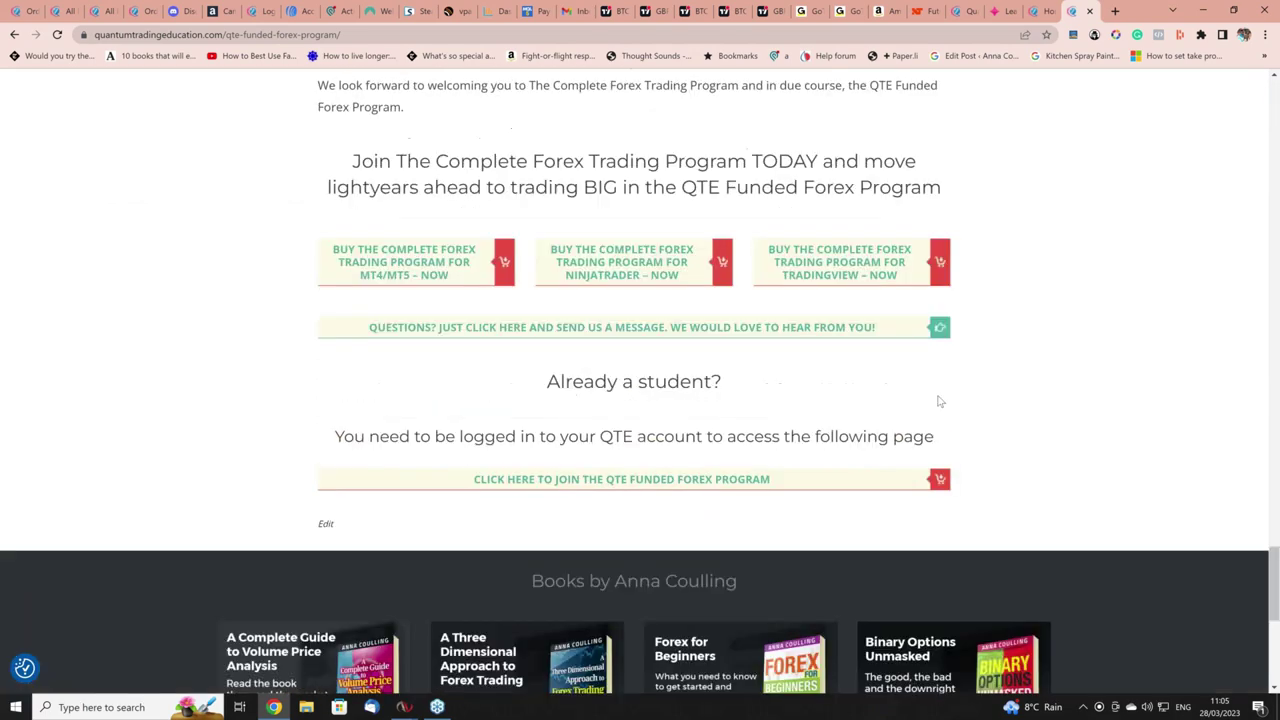
Examine the one-off fees for the $5,000, $10,000 and $15,000 evaluation accounts in the Getting Started section
scroll(938, 401, up, 3)
scroll(938, 401, up, 3)
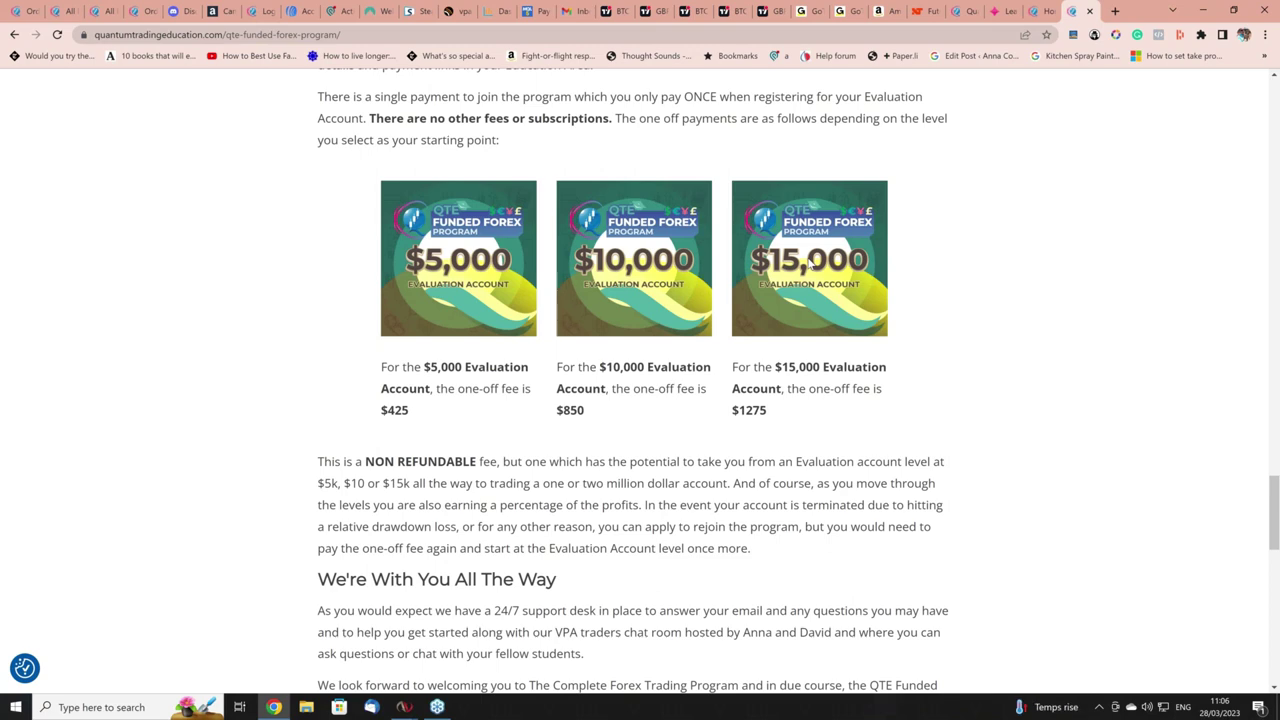
scroll(812, 262, up, 2)
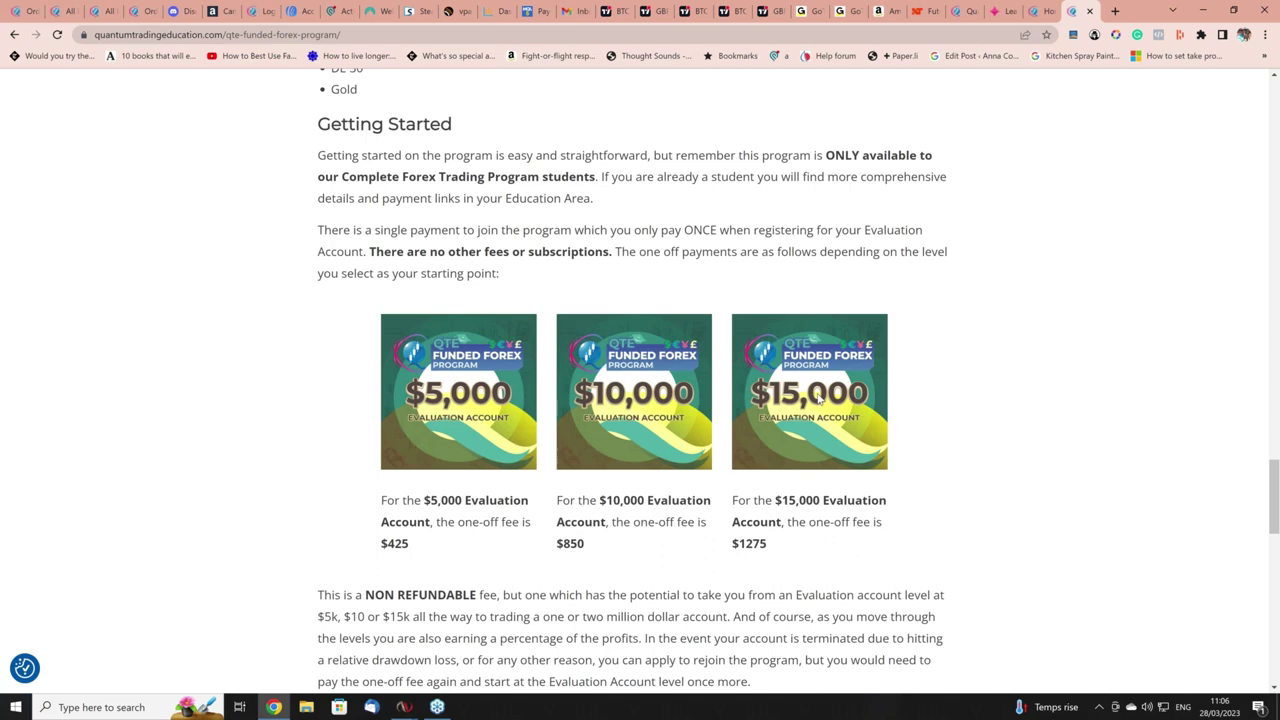
scroll(818, 398, down, 1)
Look back over the tradable markets and program benefits and return to the beginning of the QTE Funded Forex Program page
scroll(818, 398, up, 4)
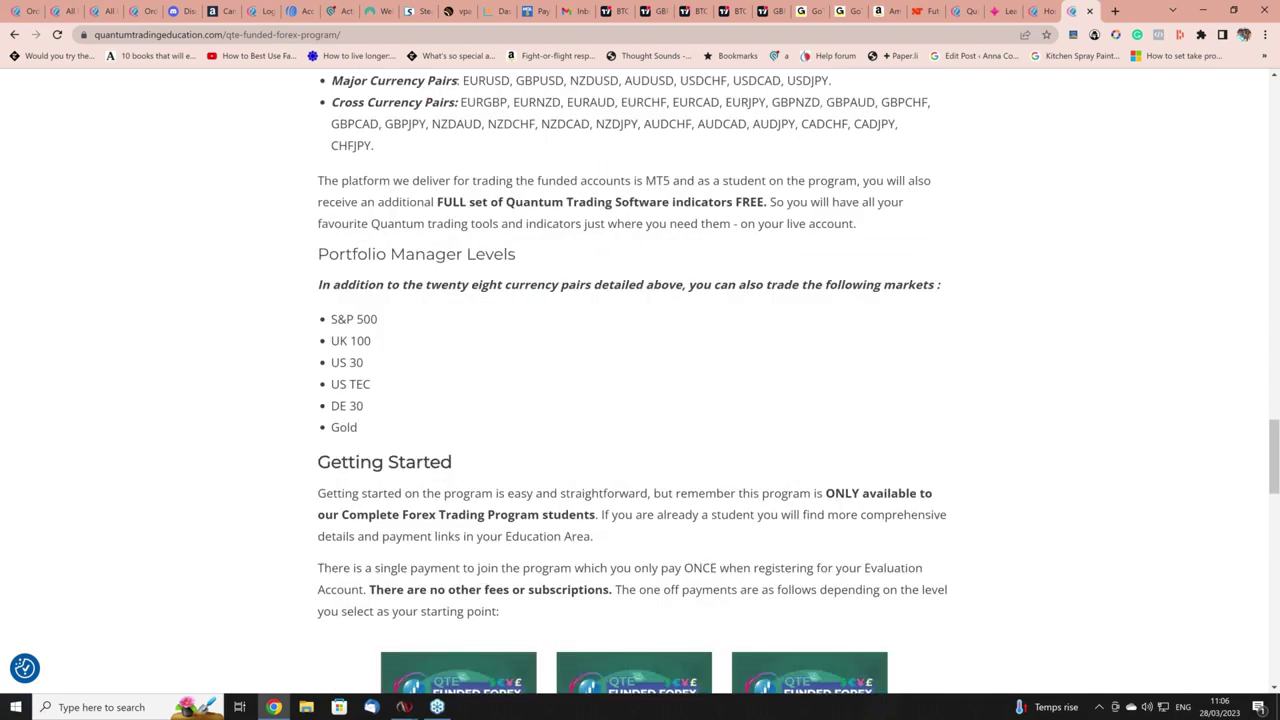
scroll(640, 380, up, 4)
scroll(640, 380, up, 20)
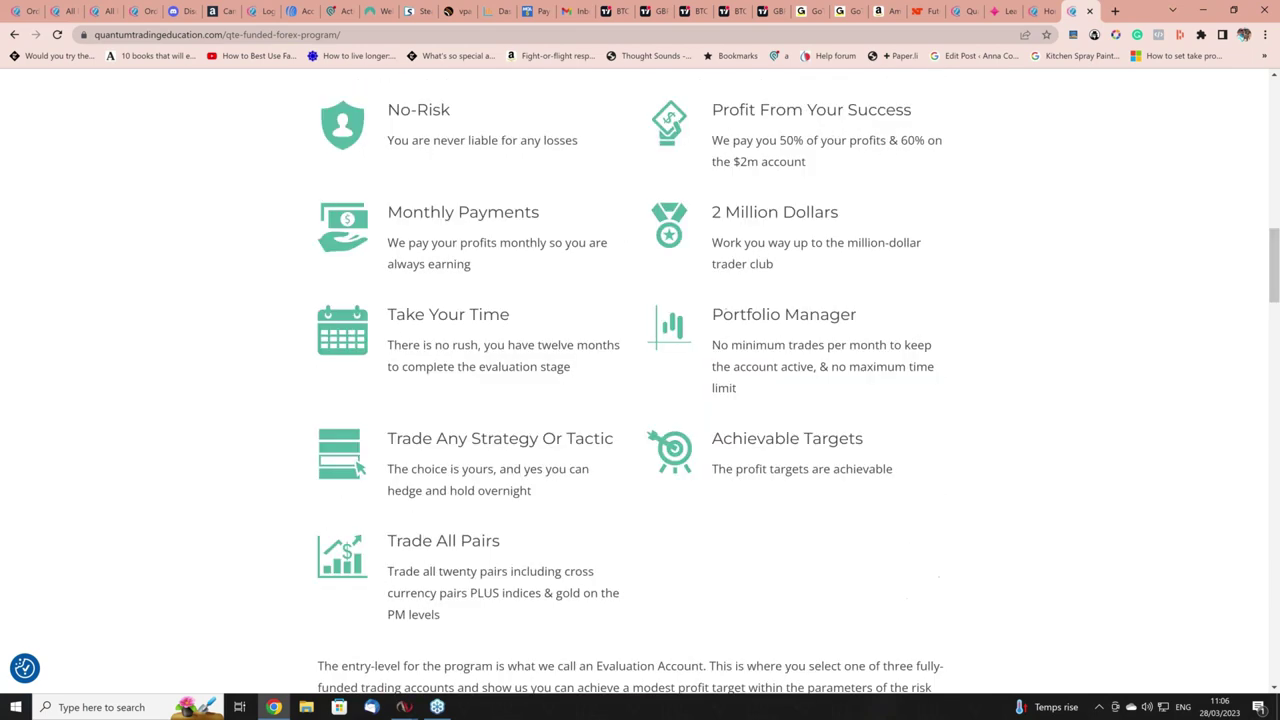
scroll(640, 380, up, 3)
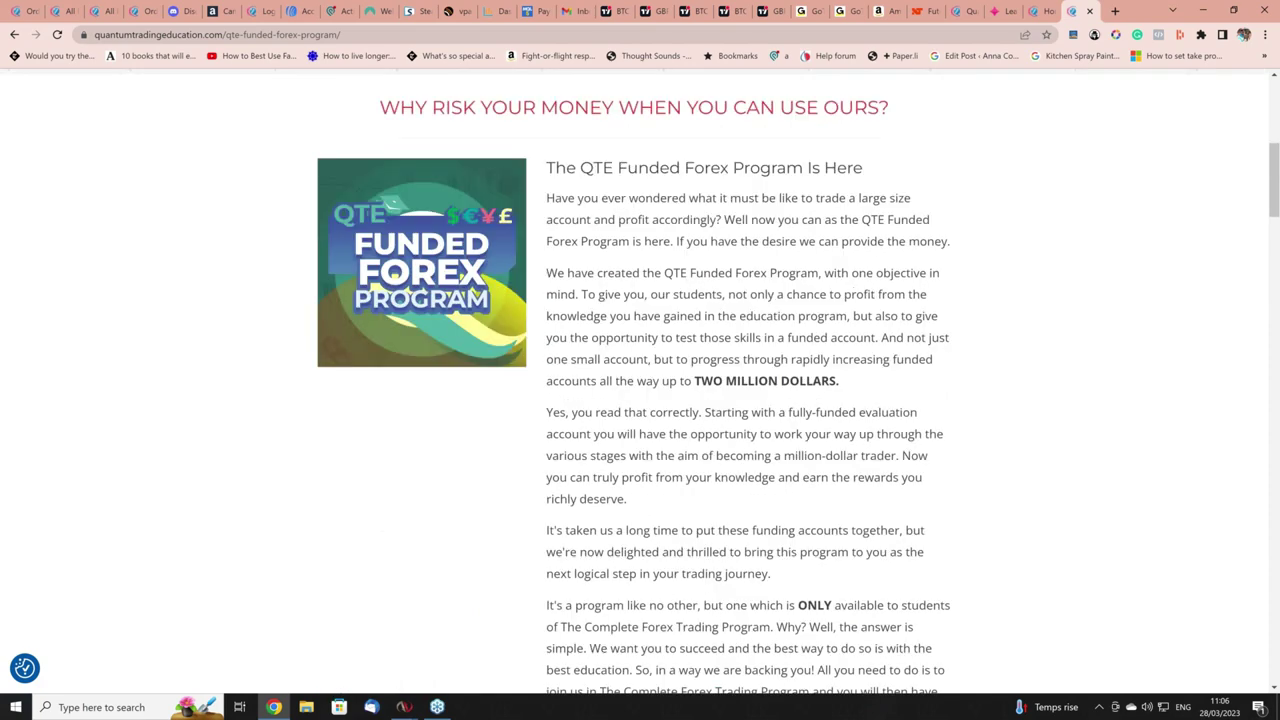
scroll(640, 380, up, 4)
scroll(890, 340, up, 2)
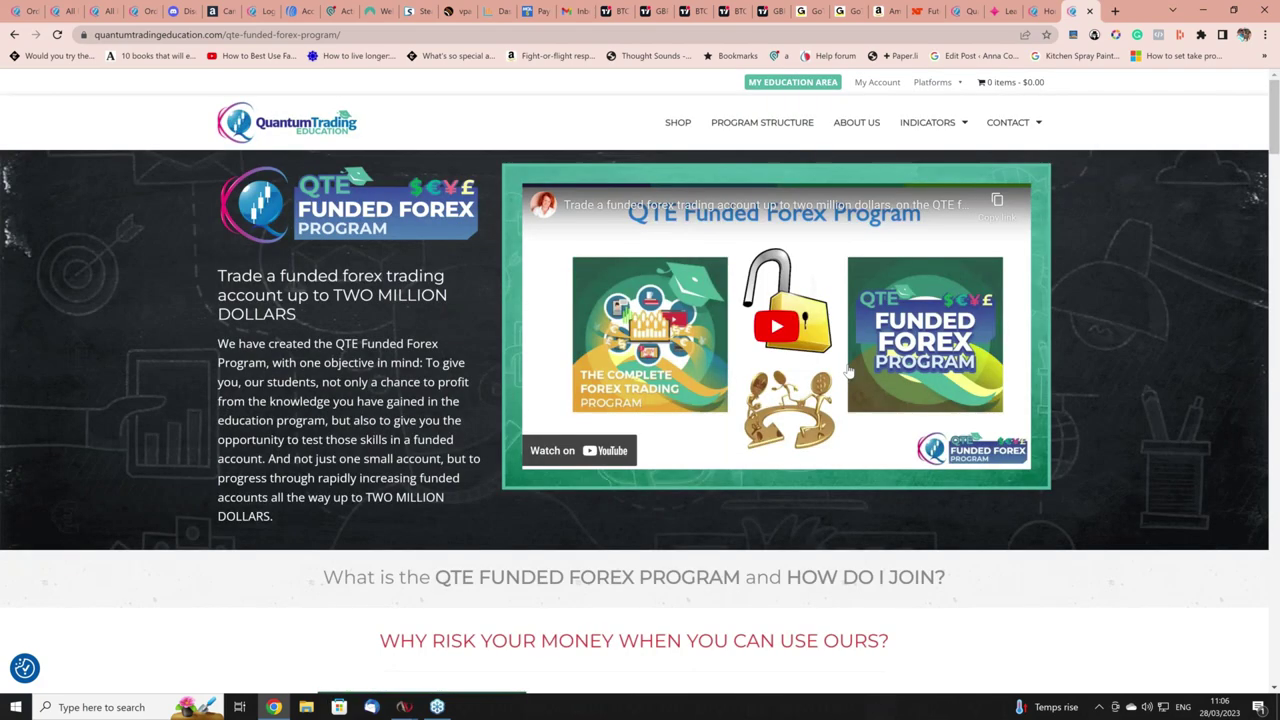